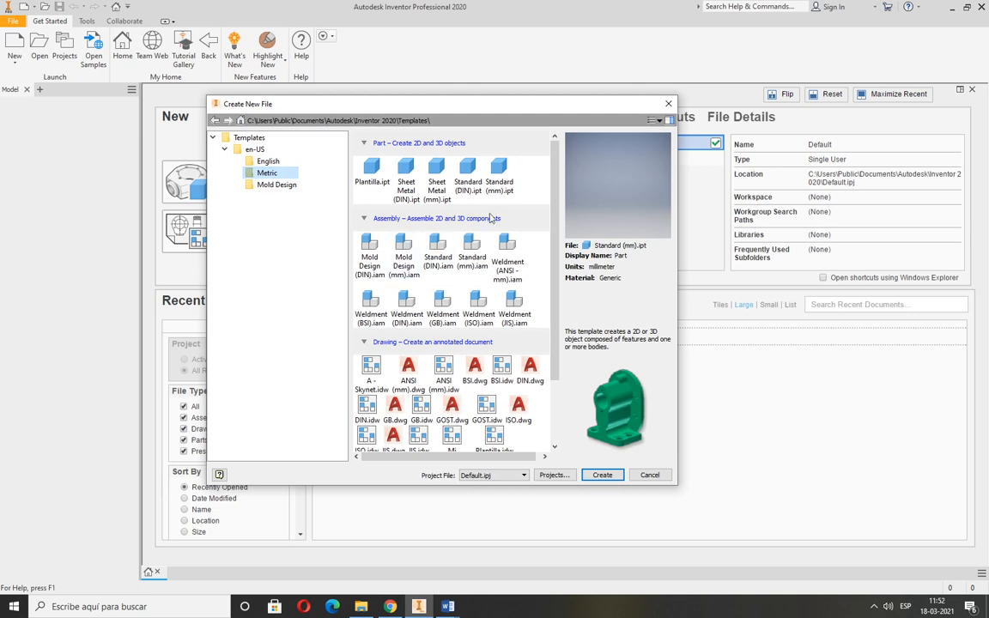
- Create a new part from the metric Standard (mm).ipt template
left_click(500, 179)
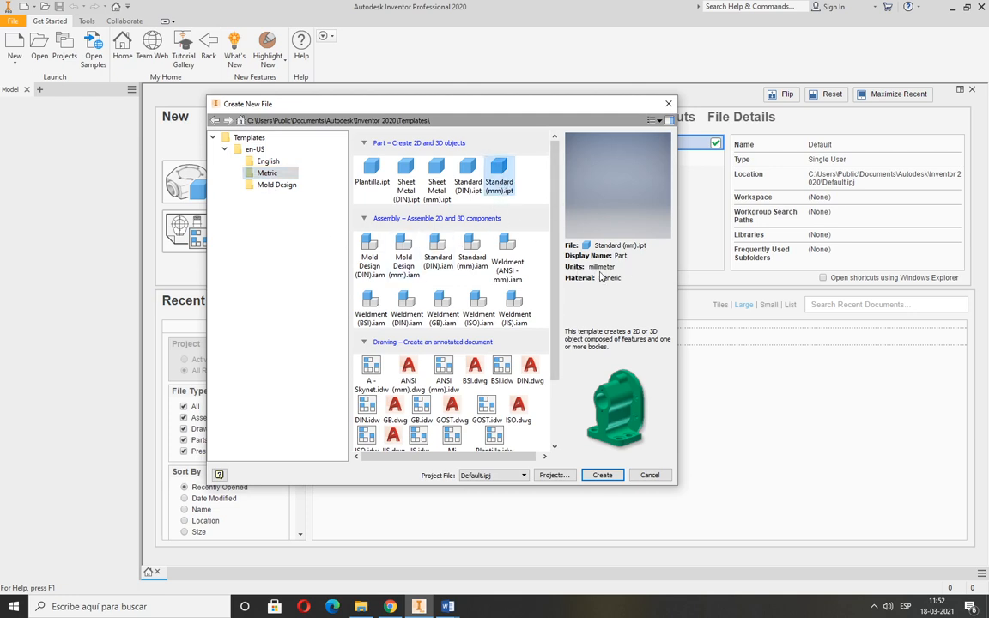
left_click(611, 475)
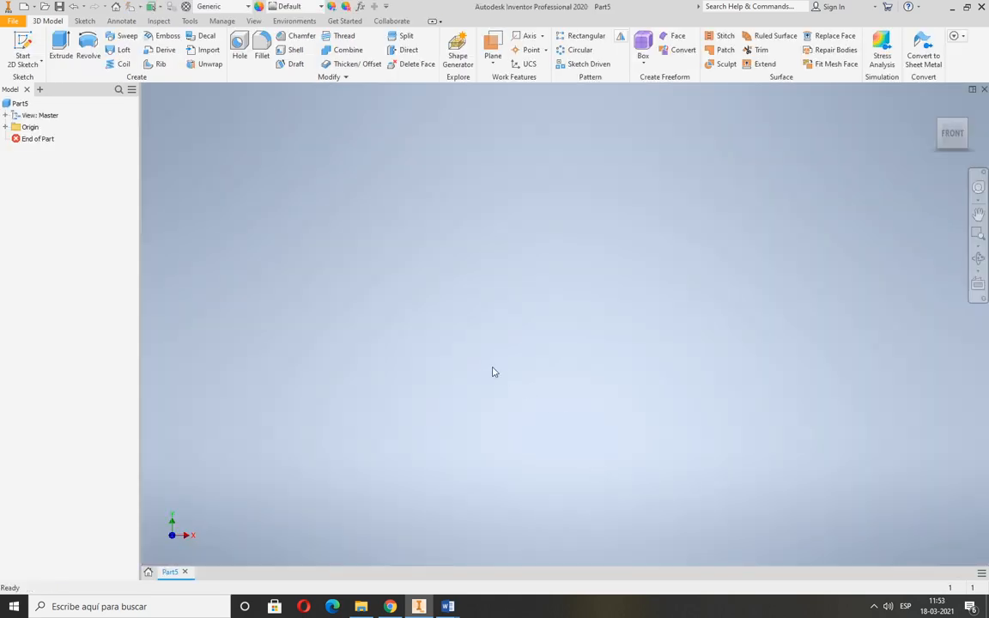
left_click(34, 6)
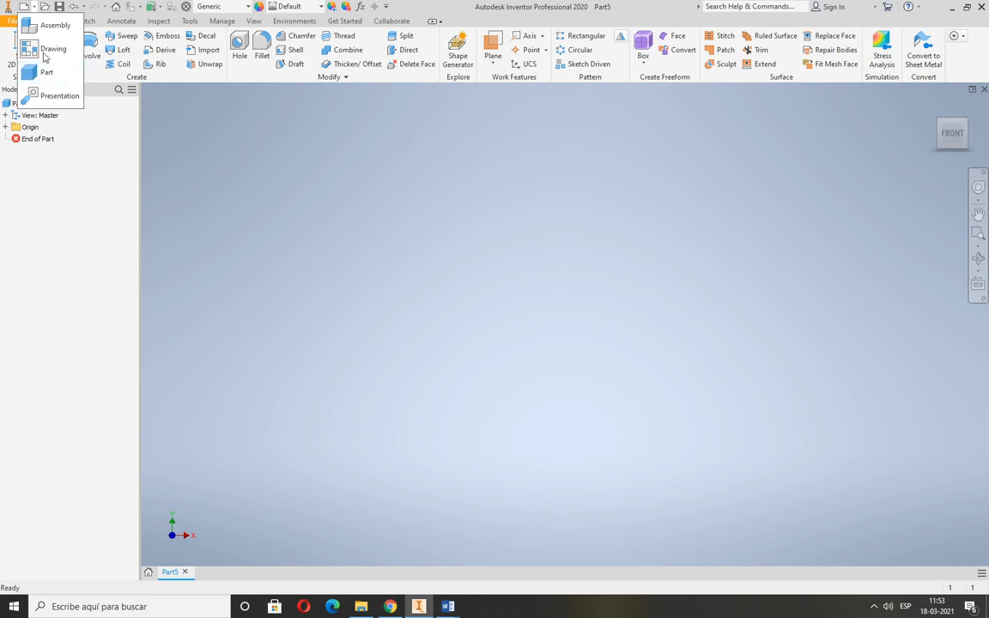
left_click(24, 6)
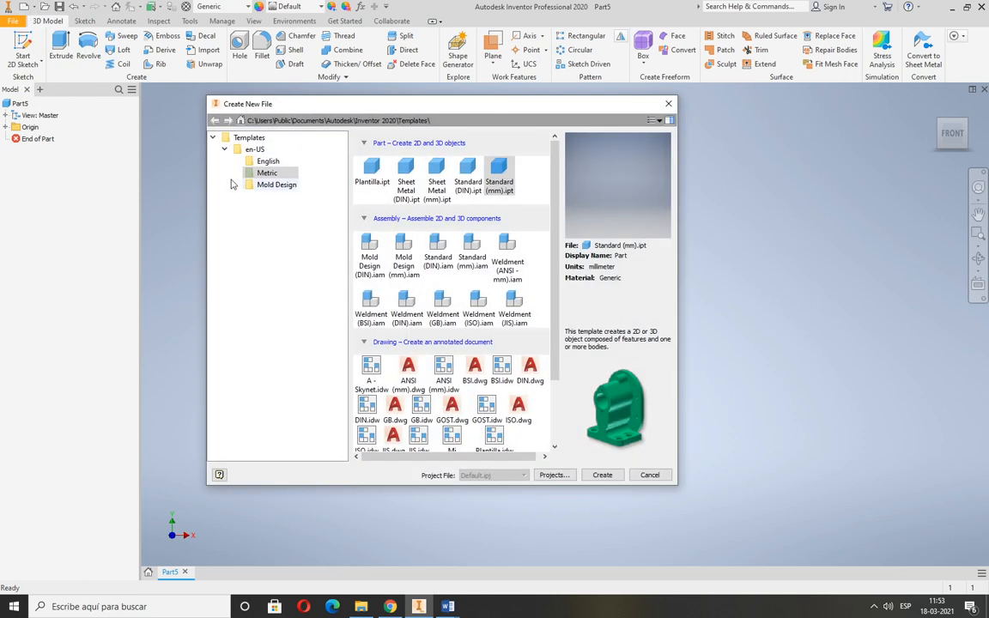
left_click(258, 171)
left_click(498, 177)
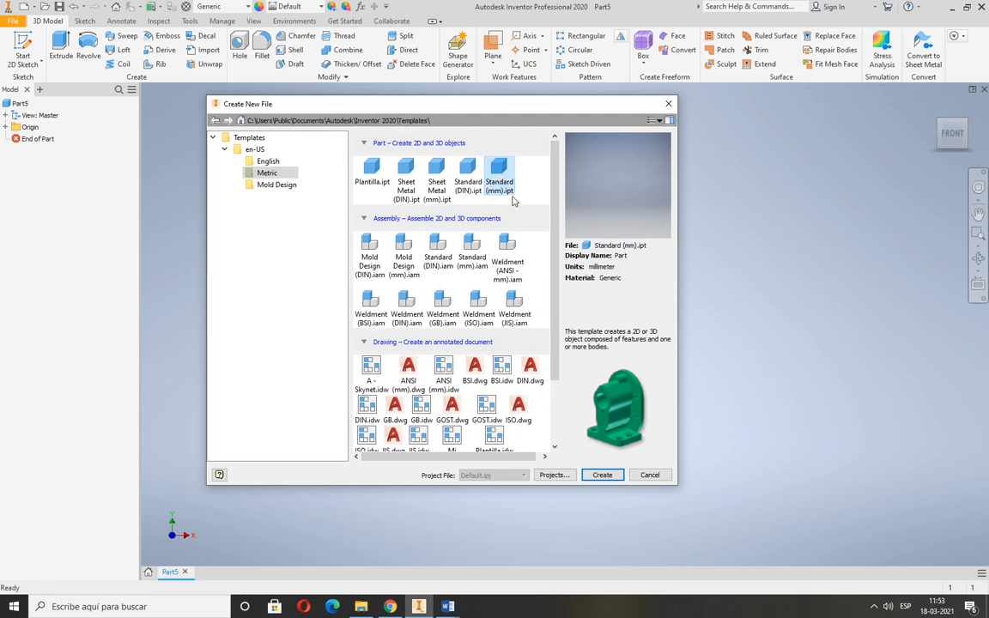
left_click(648, 475)
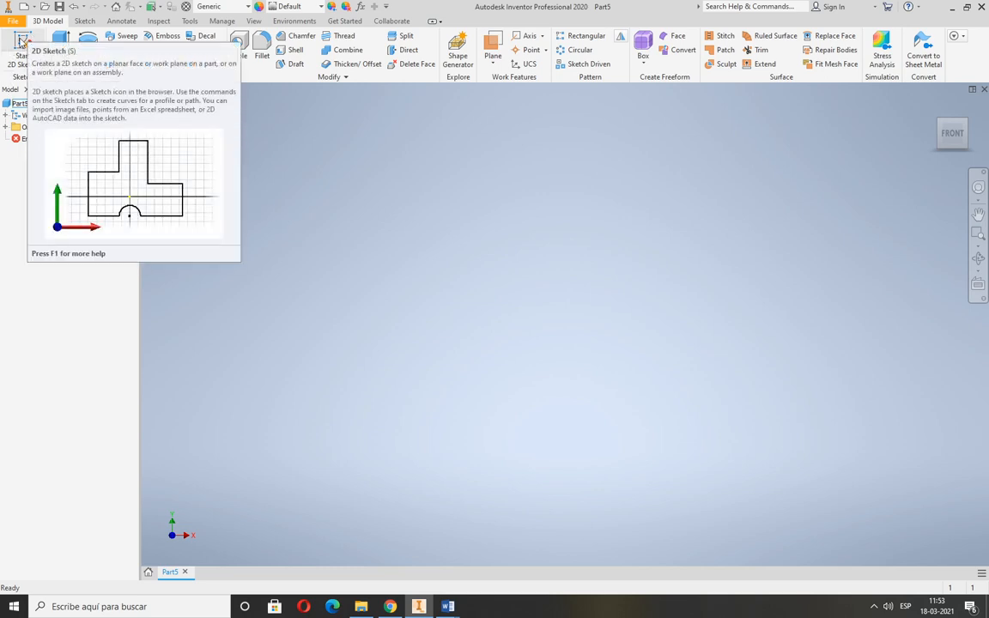
- Start a 2D sketch on the front XY plane and draw two separate slanted lines, one nearly horizontal above one nearly vertical
left_click(24, 48)
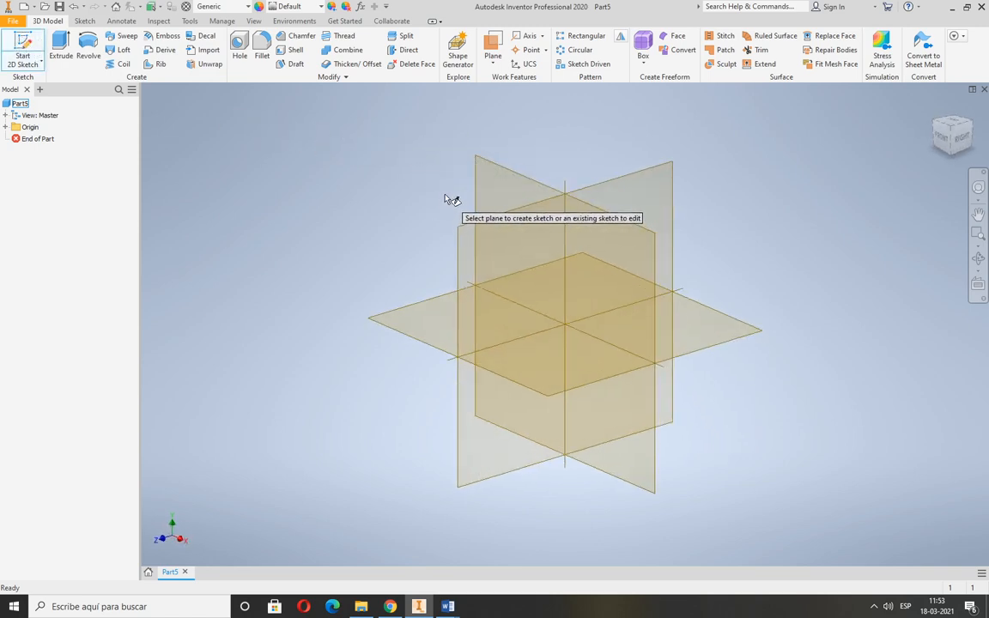
left_click(494, 183)
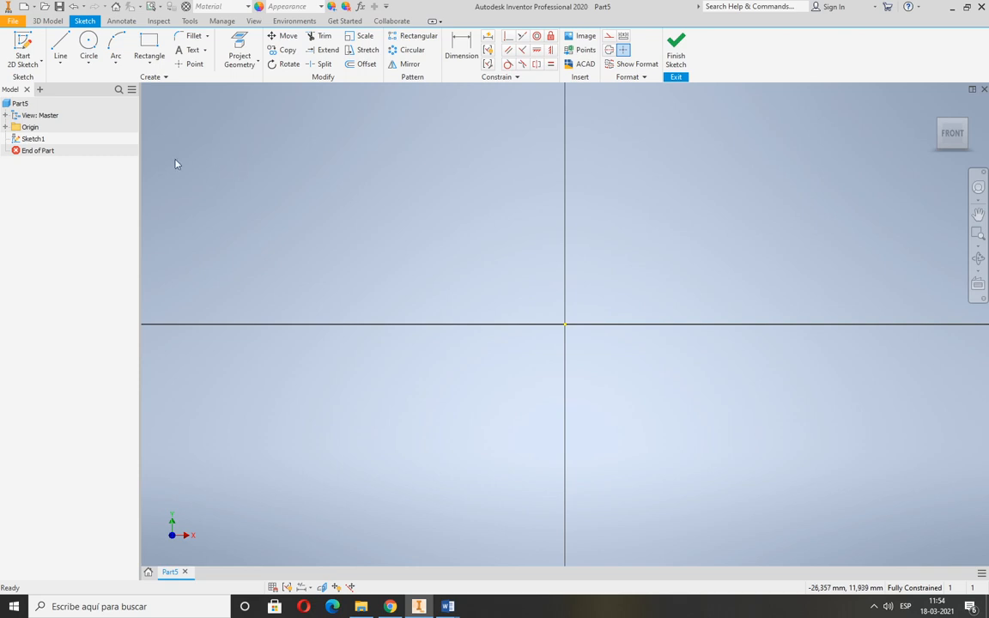
left_click(60, 45)
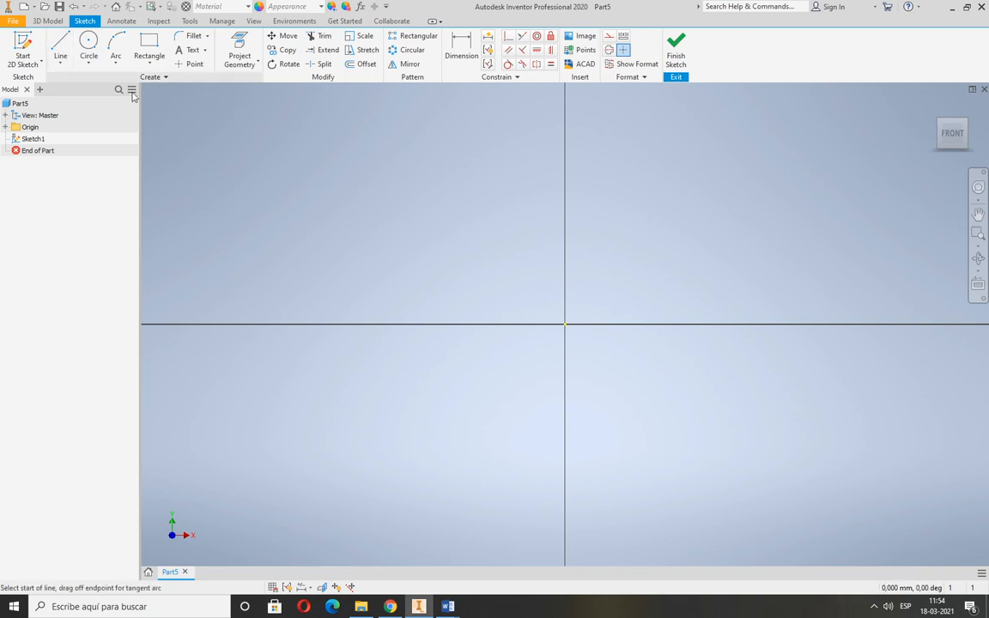
left_click(309, 168)
left_click(498, 143)
key("Escape")
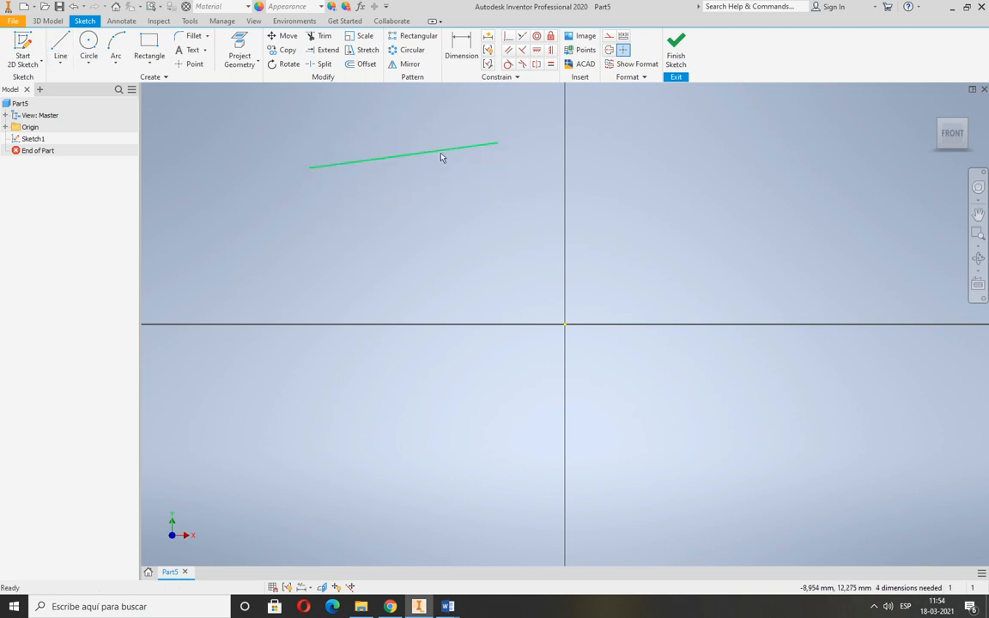
key("l")
left_click(371, 181)
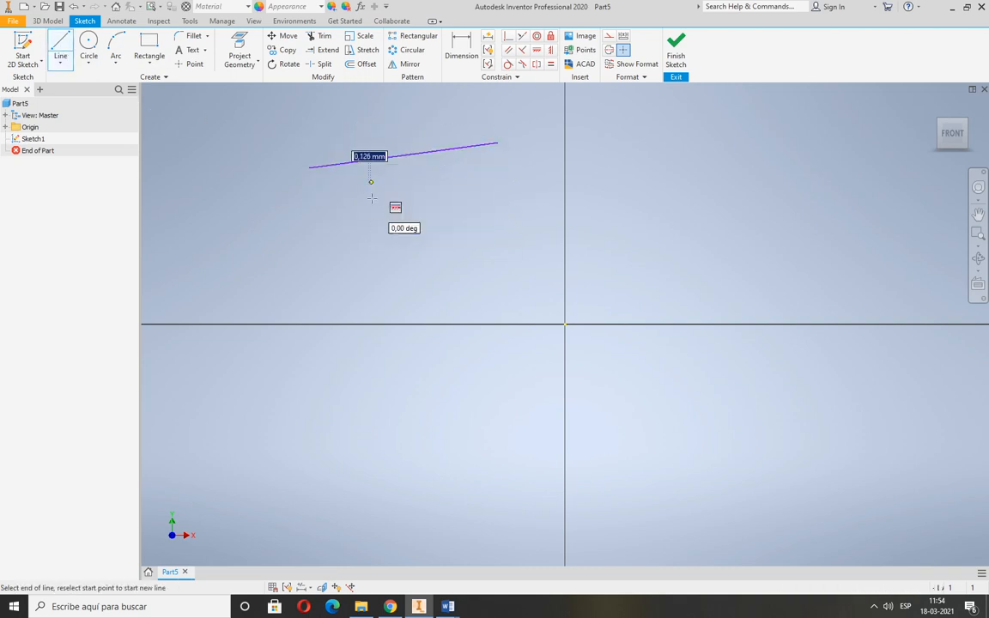
left_click(384, 293)
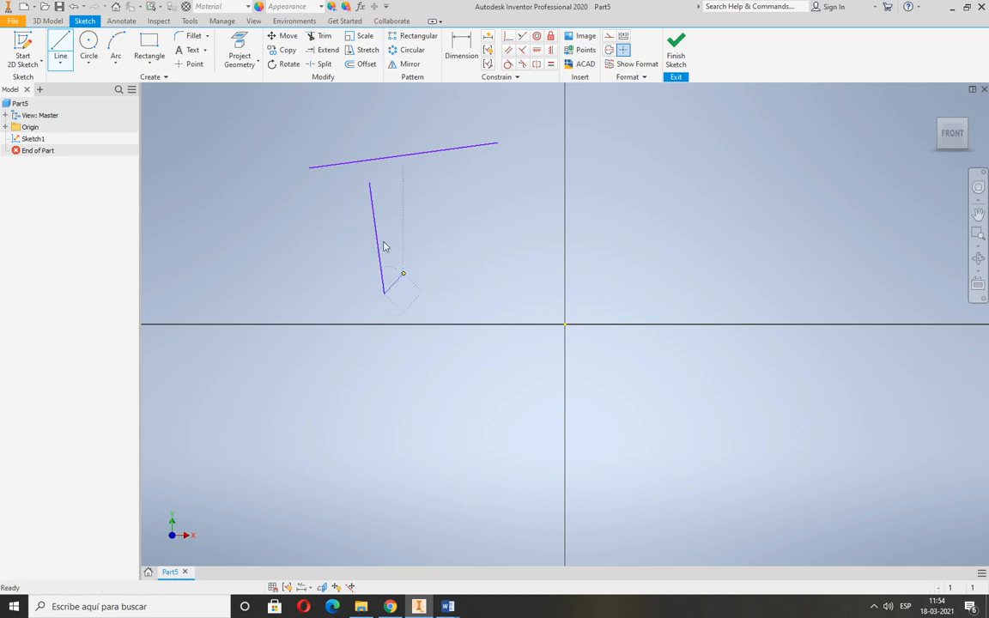
key("Escape")
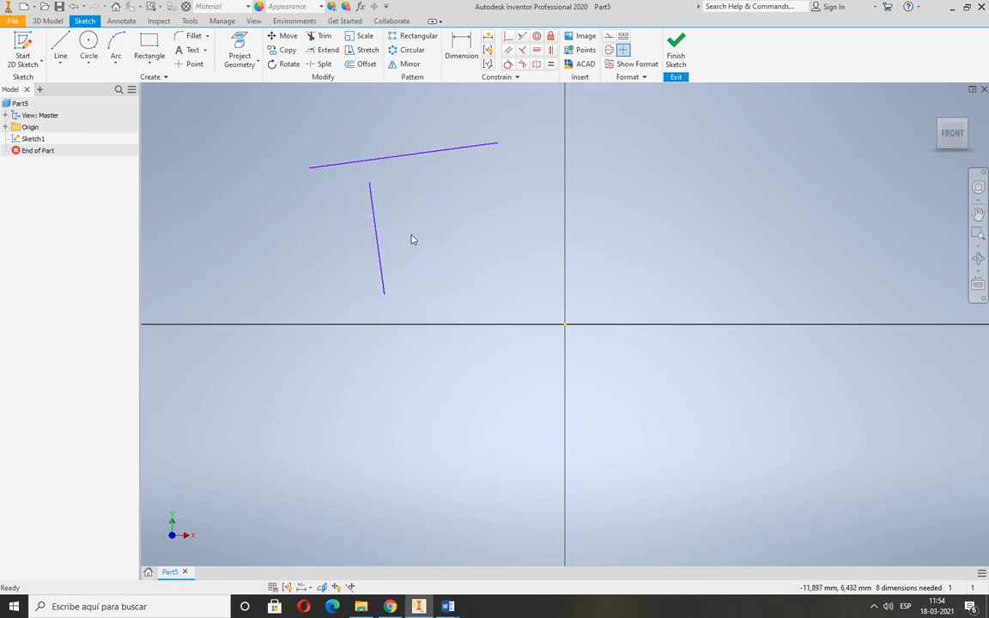
- Apply a horizontal constraint to the upper line and a vertical constraint to the lower line
left_click(540, 51)
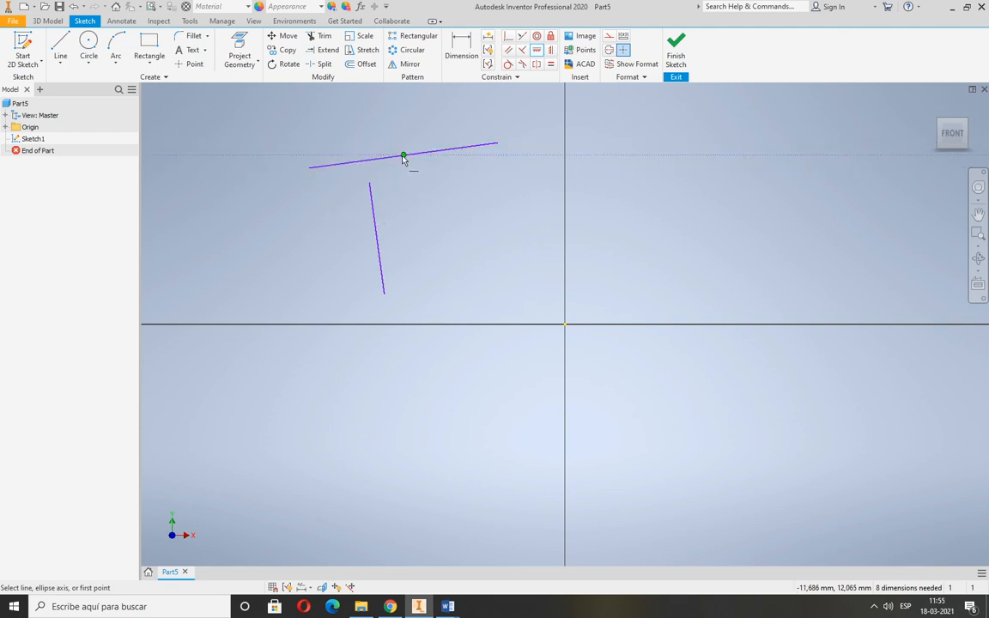
left_click(456, 156)
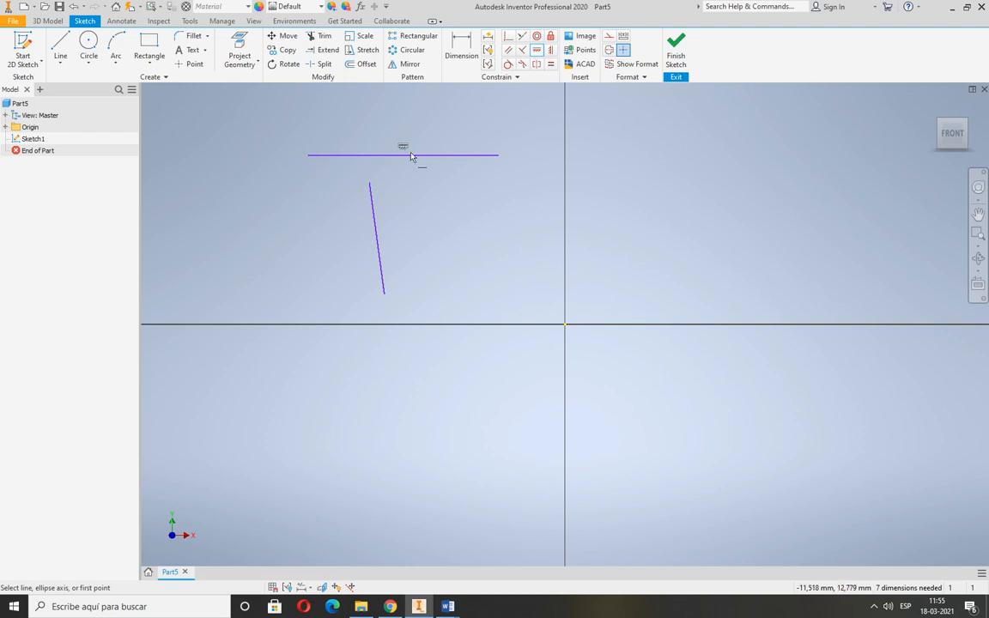
left_click(552, 51)
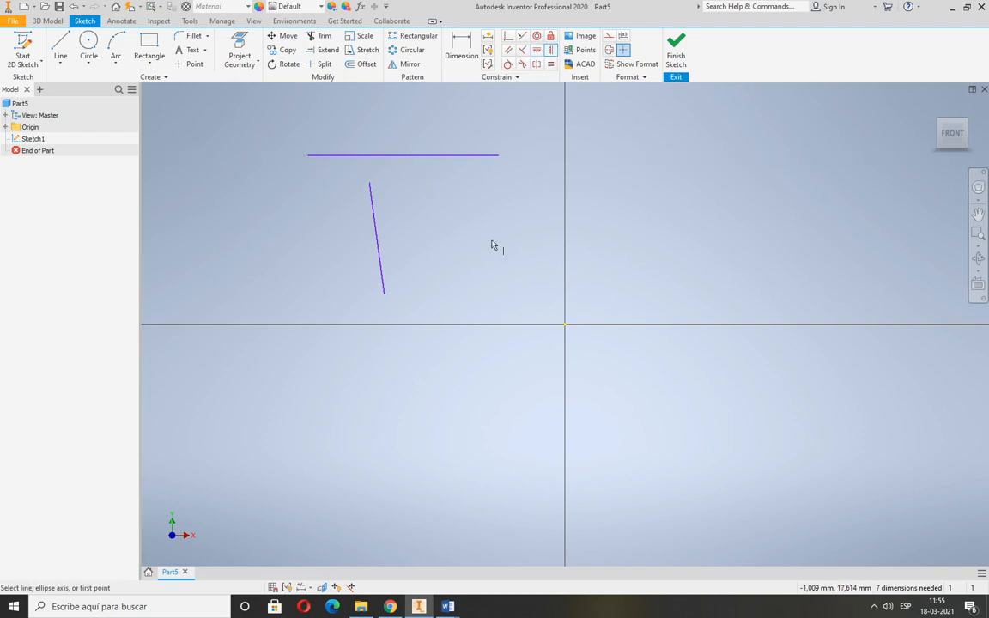
left_click(374, 216)
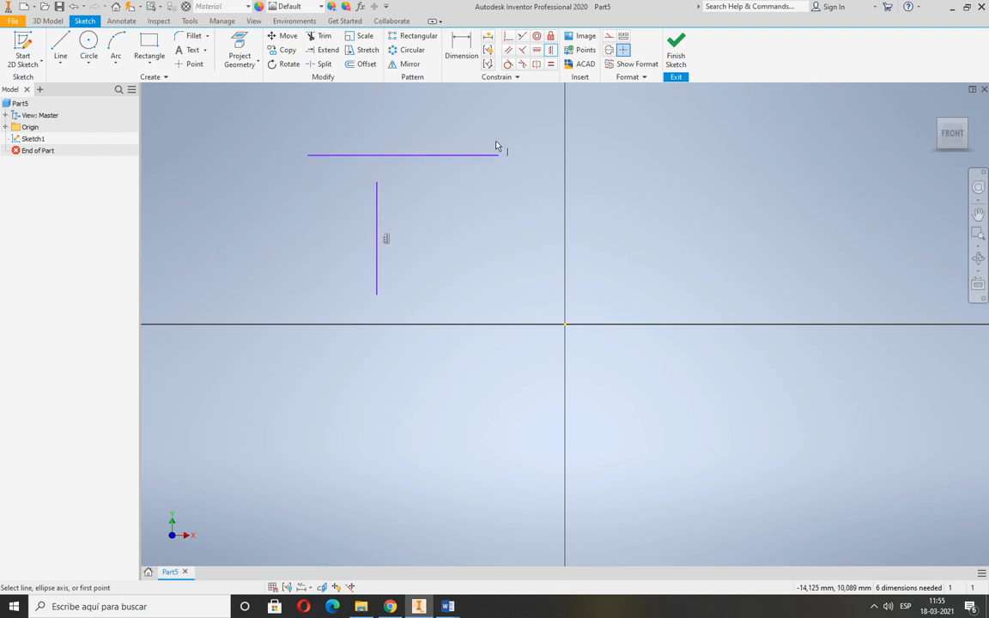
- Join the vertical line's upper end to the horizontal line's left end with a coincident constraint
left_click(508, 37)
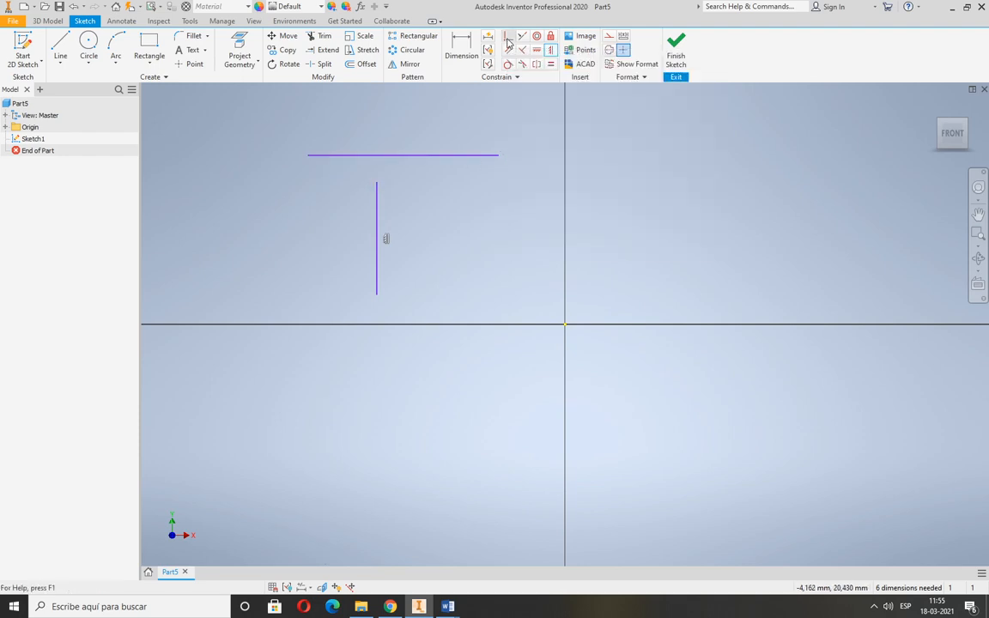
left_click(377, 189)
left_click(310, 157)
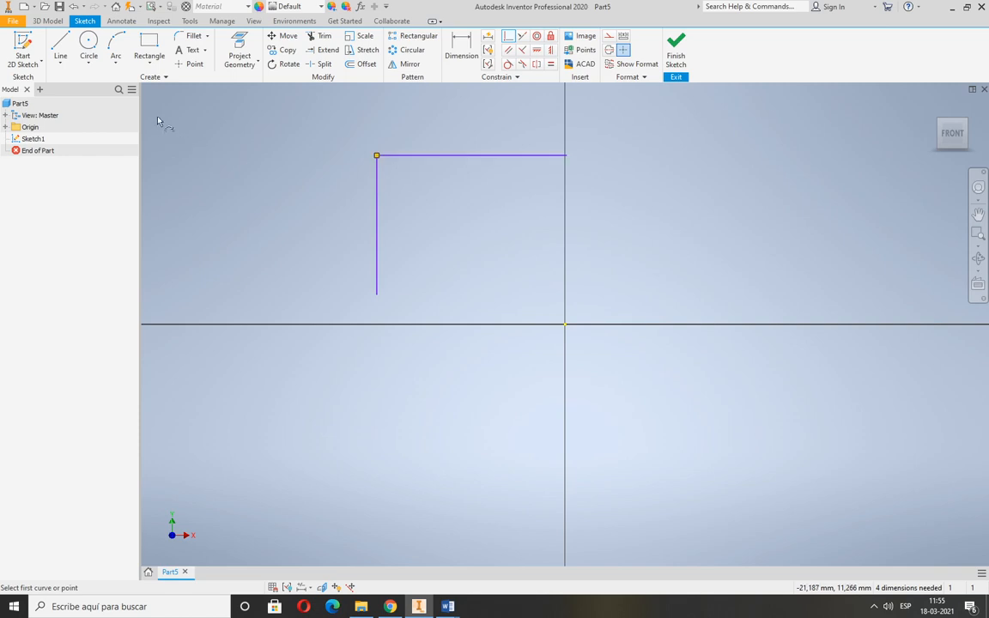
- Draw a circle to the left of the lines and make its centre coincident with the corner where they meet
left_click(88, 47)
left_click(243, 214)
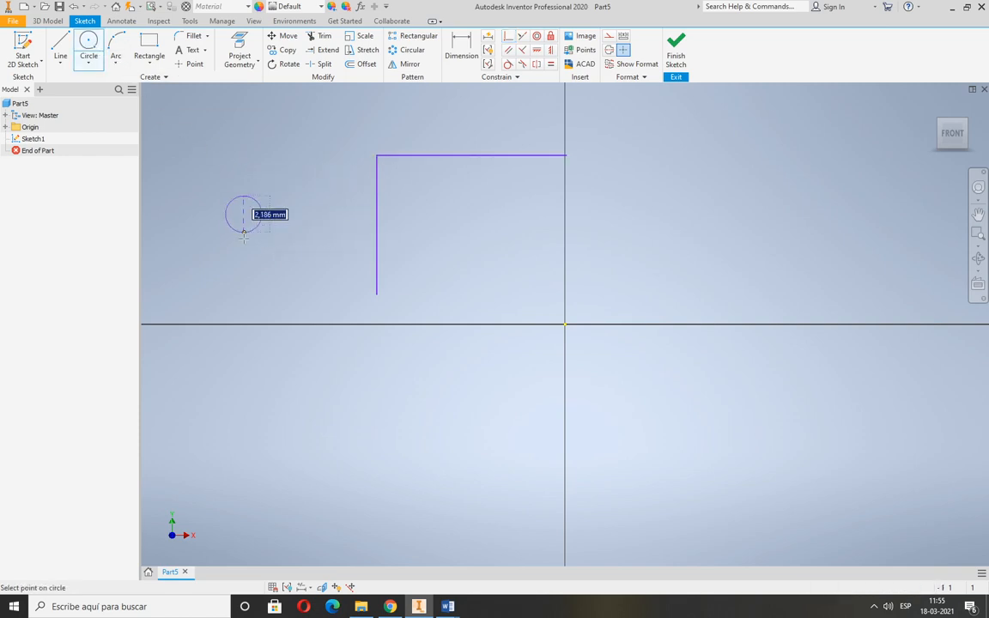
left_click(243, 260)
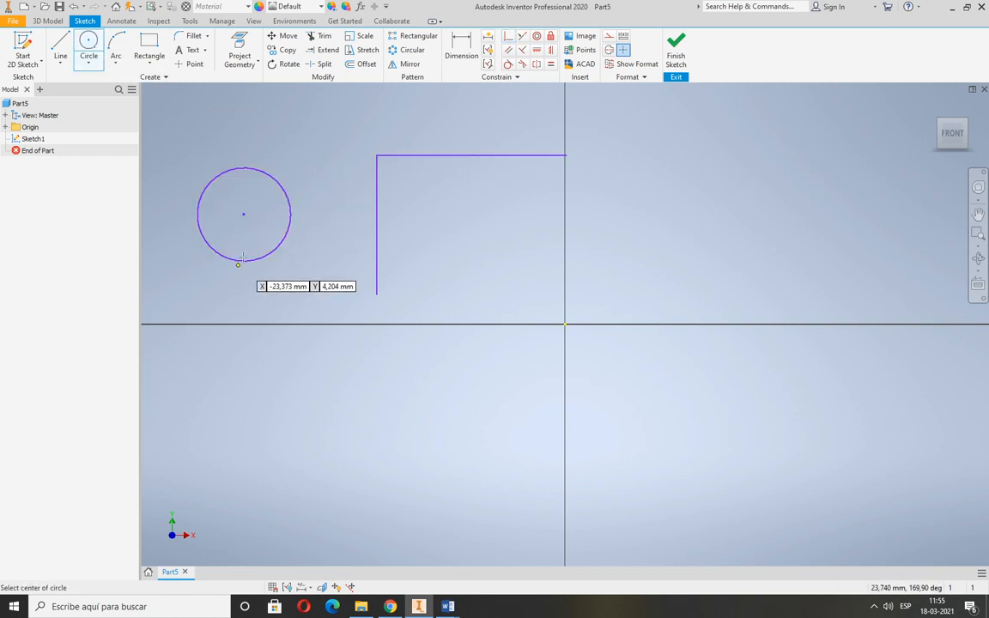
left_click(509, 37)
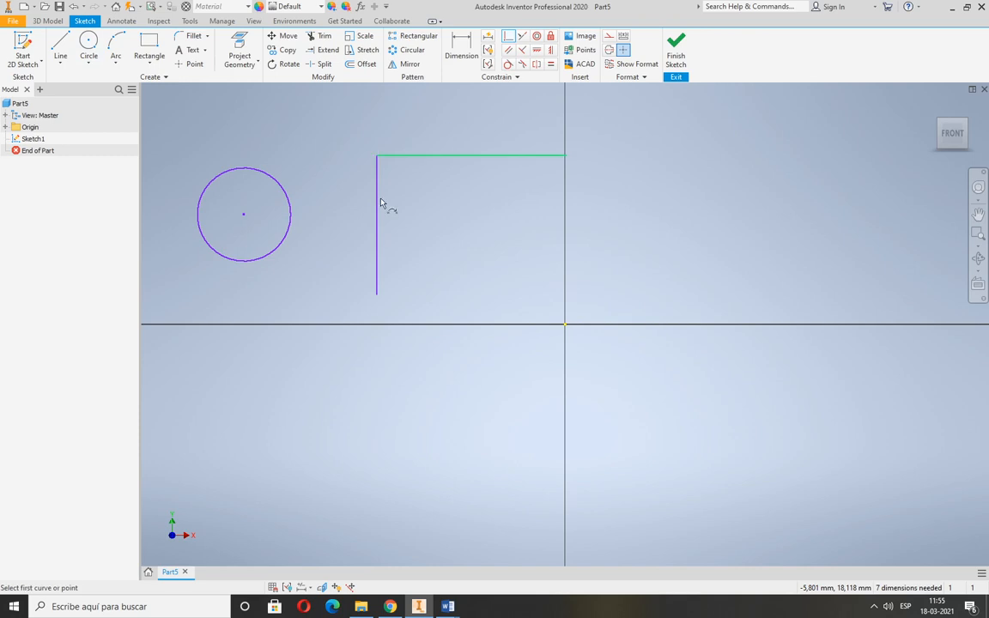
left_click(243, 214)
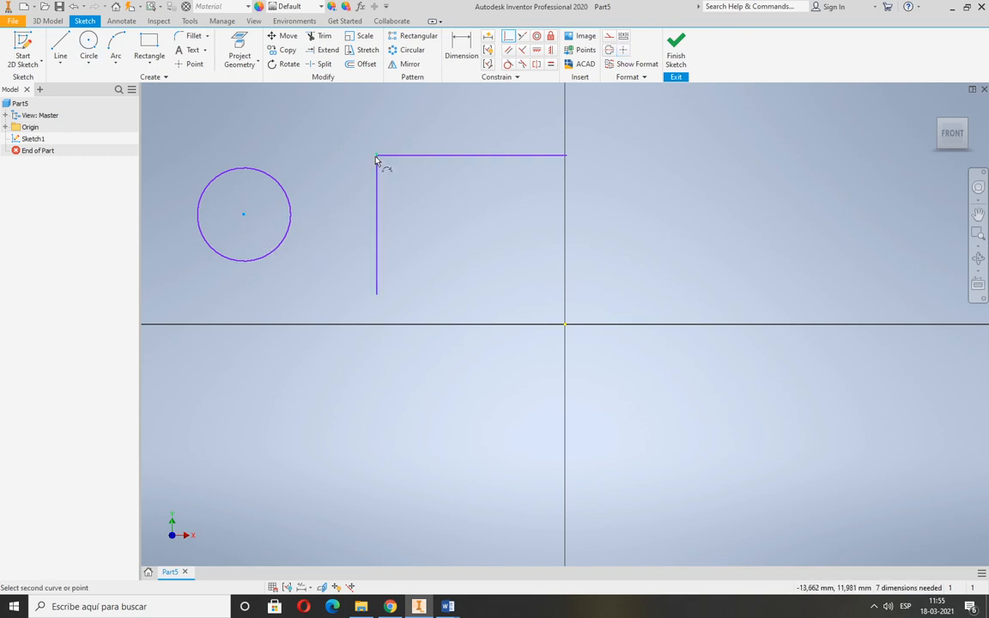
left_click(377, 158)
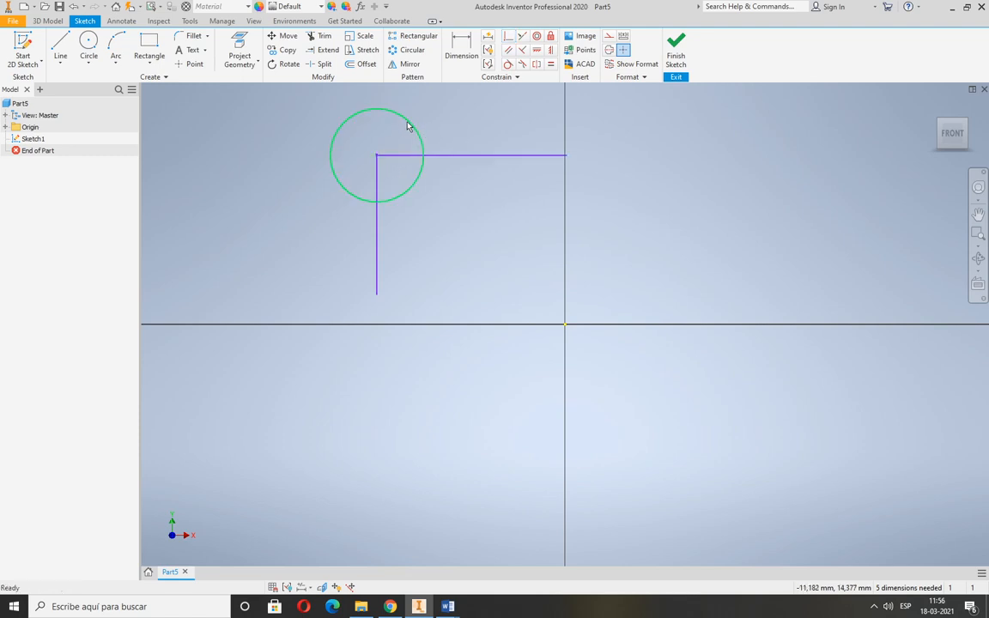
- Enlarge the circle freehand and move the shared corner and circle centre farther left from the sketch origin
left_click_drag(408, 125, 323, 131)
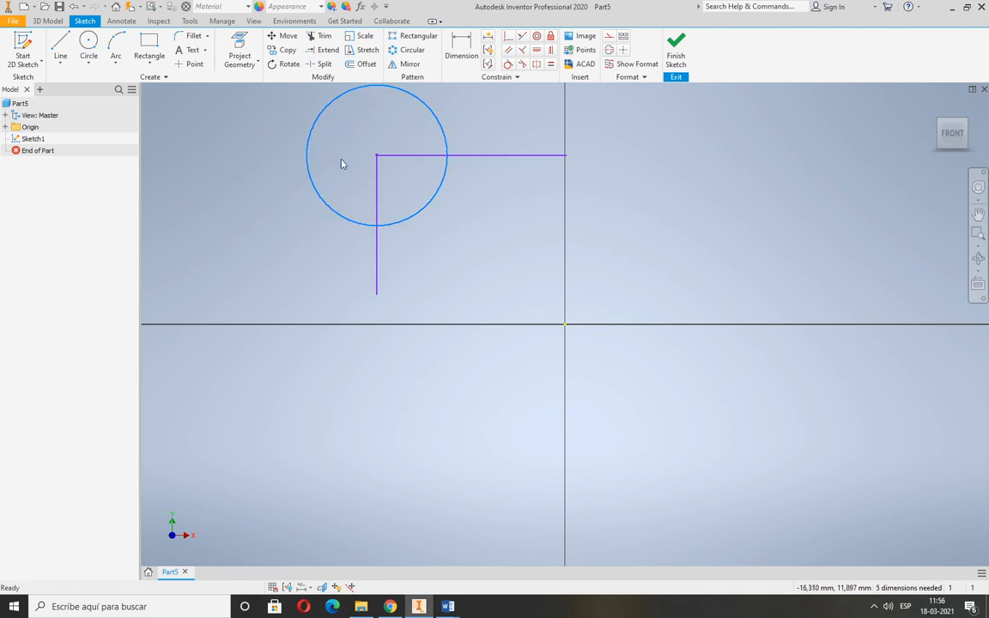
left_click_drag(377, 159, 269, 172)
middle_click_drag(410, 223, 429, 225)
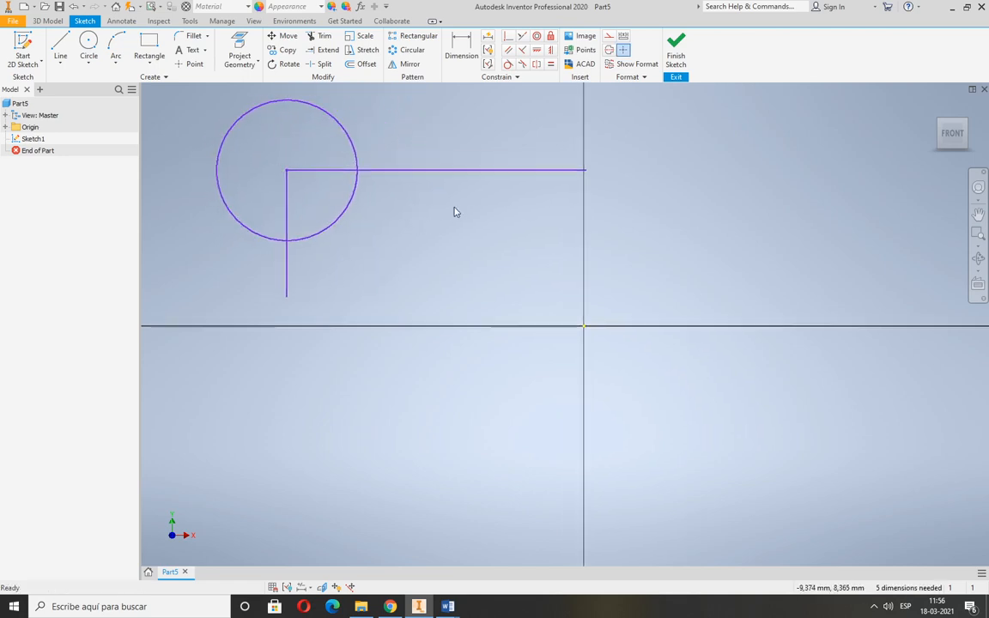
- Draw a second, smaller circle overlapping the first and make the two circles concentric
left_click(89, 43)
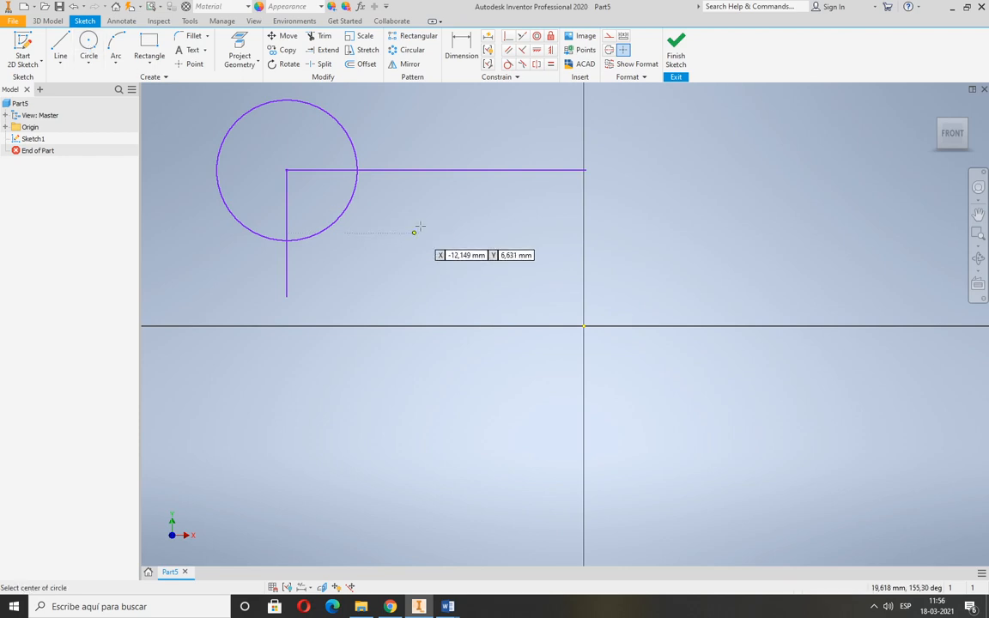
left_click(375, 123)
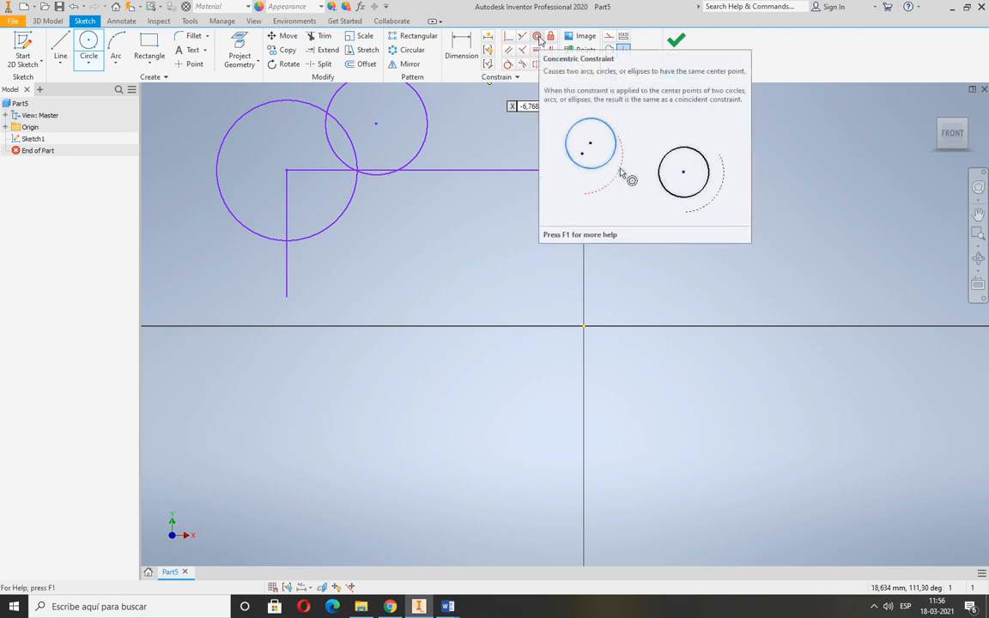
left_click(537, 37)
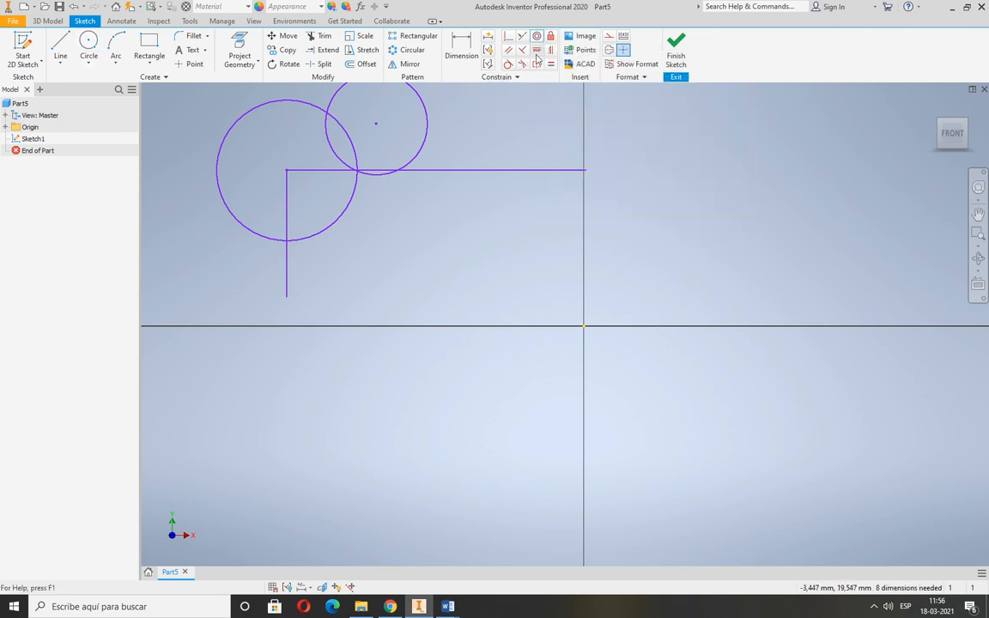
left_click(430, 152)
left_click(352, 210)
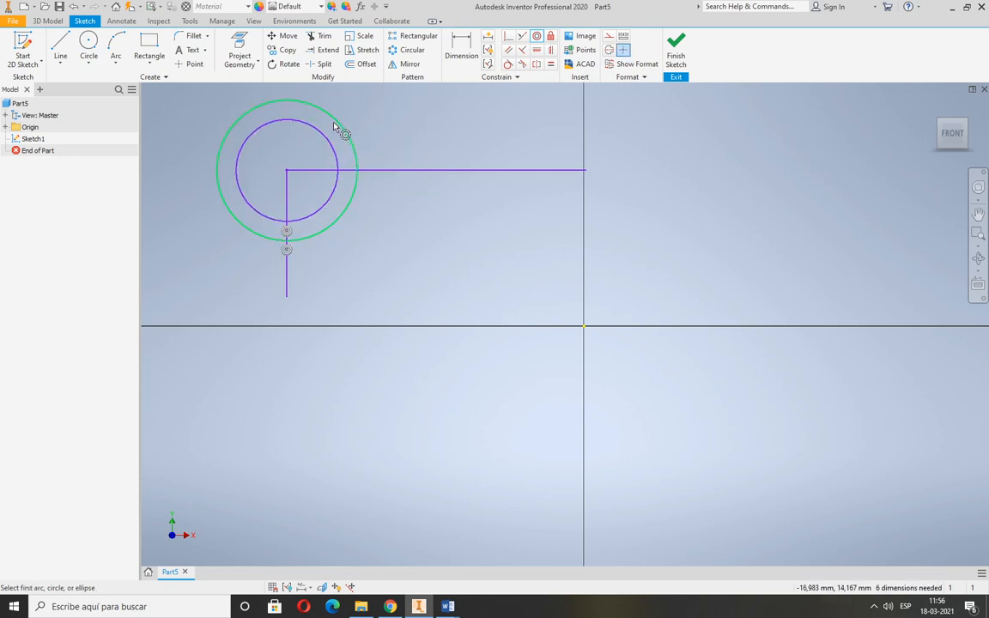
- Draw a slanted line from below the horizontal line's right half up to the outer circle's upper-right edge
key("l")
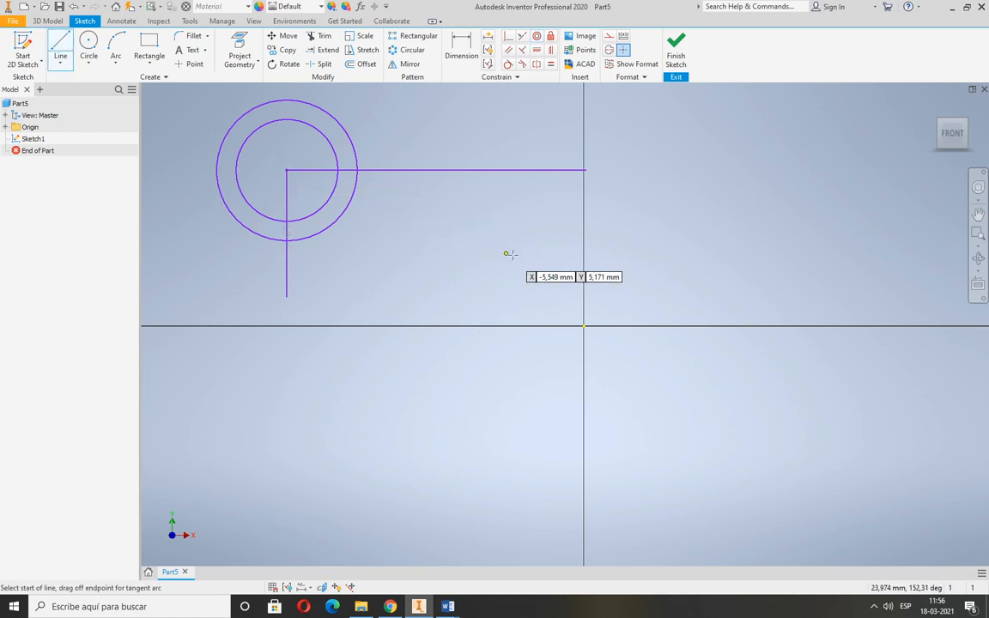
left_click(542, 260)
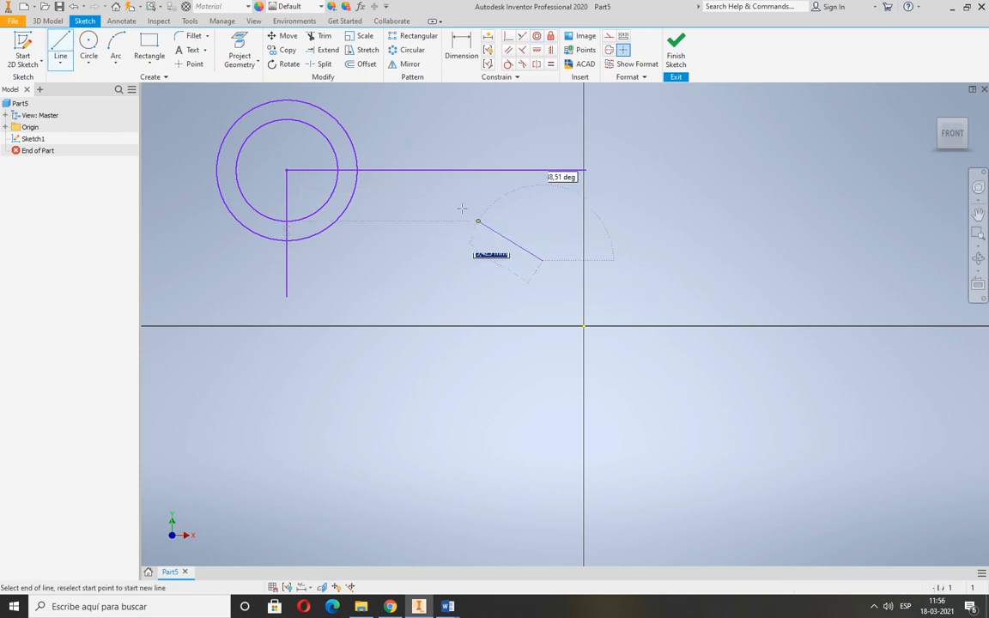
left_click(348, 132)
key("Escape")
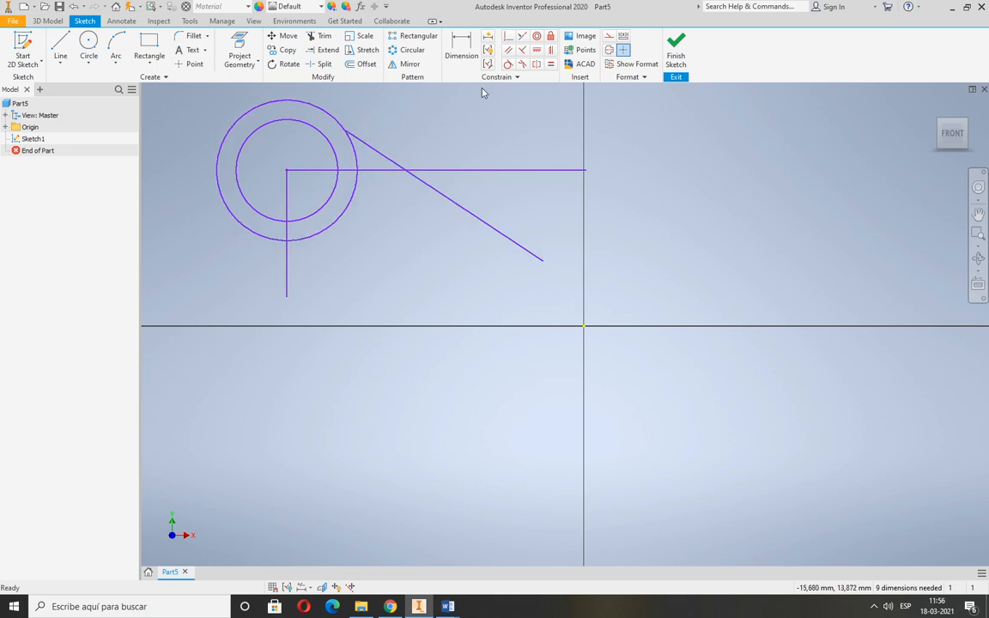
- Apply a tangent constraint between the slanted line and the outer circle
left_click(507, 66)
left_click(358, 140)
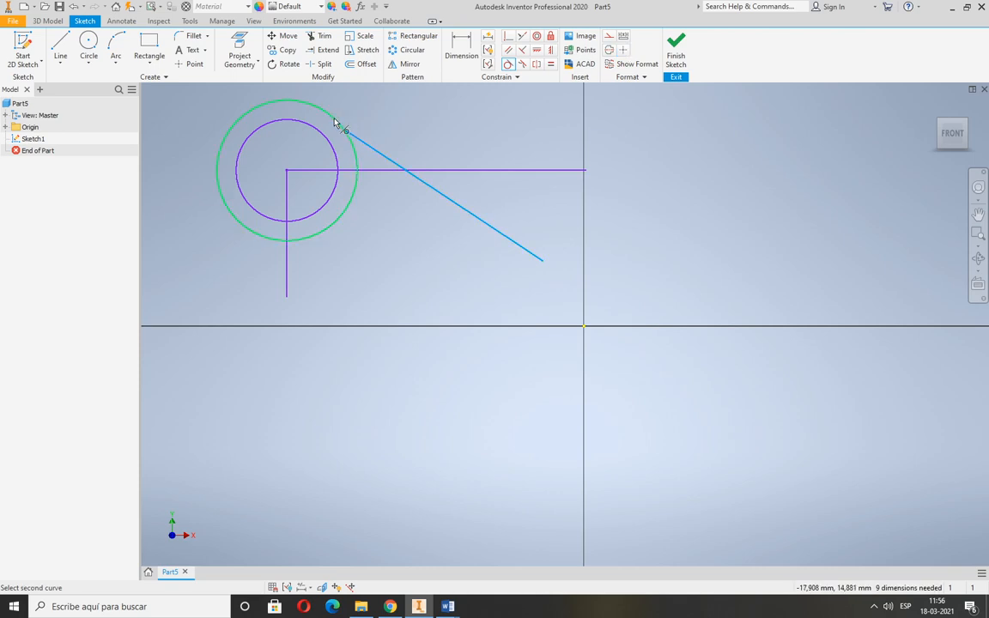
left_click(335, 122)
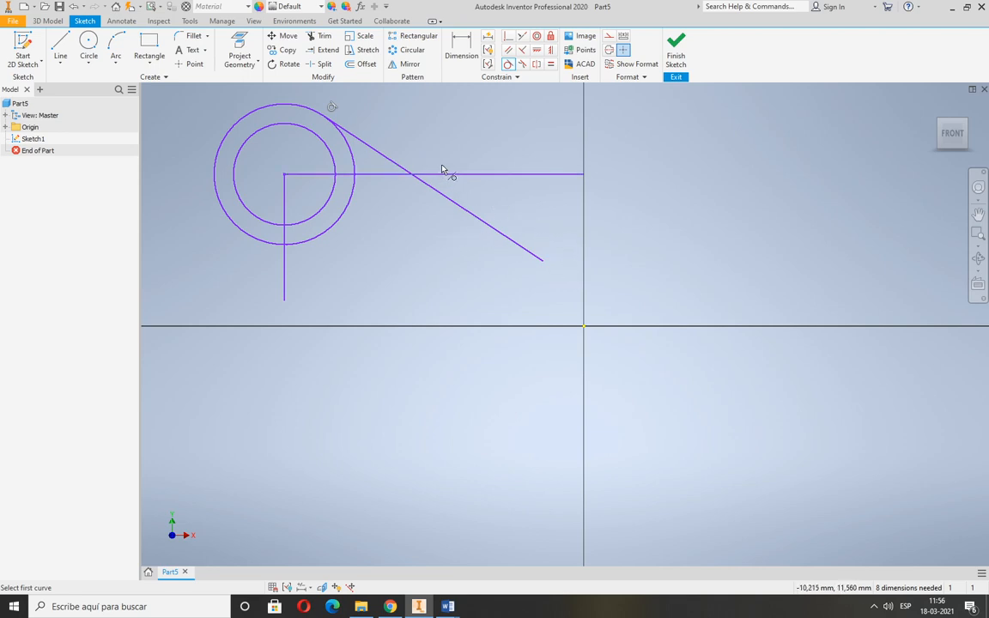
- Draw two connected slanted lines forming an inverted V in the sketch's upper-right quadrant and make them perpendicular
left_click(60, 45)
left_click(638, 243)
left_click(689, 165)
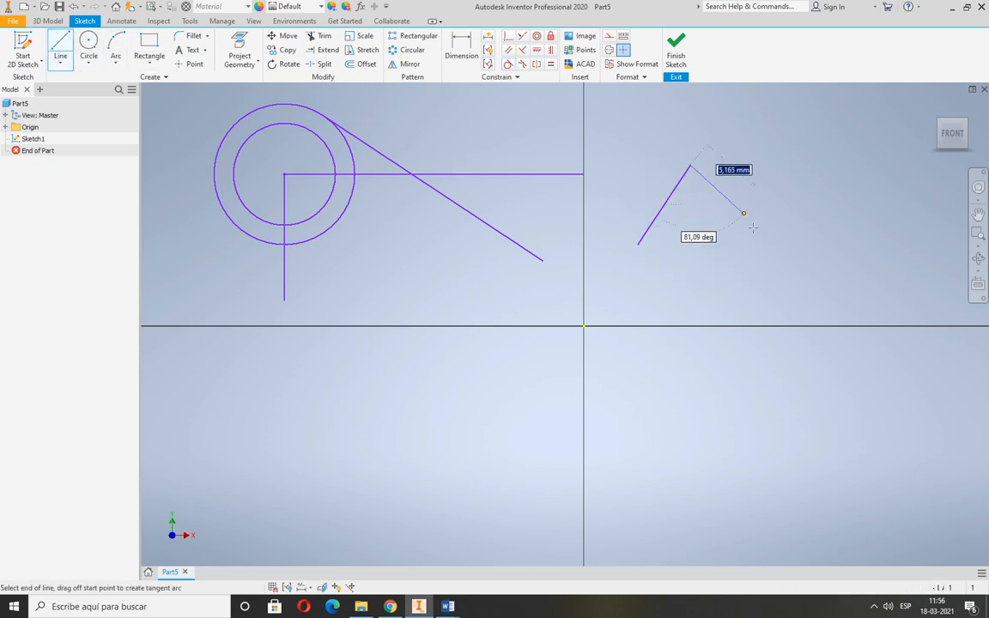
double_click(771, 260)
key("Escape")
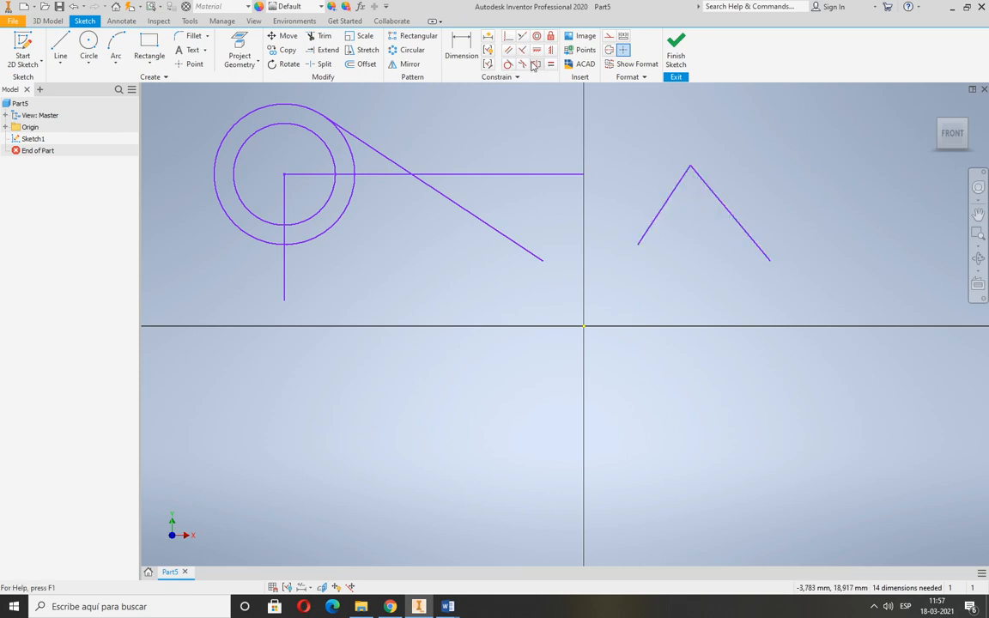
left_click(670, 196)
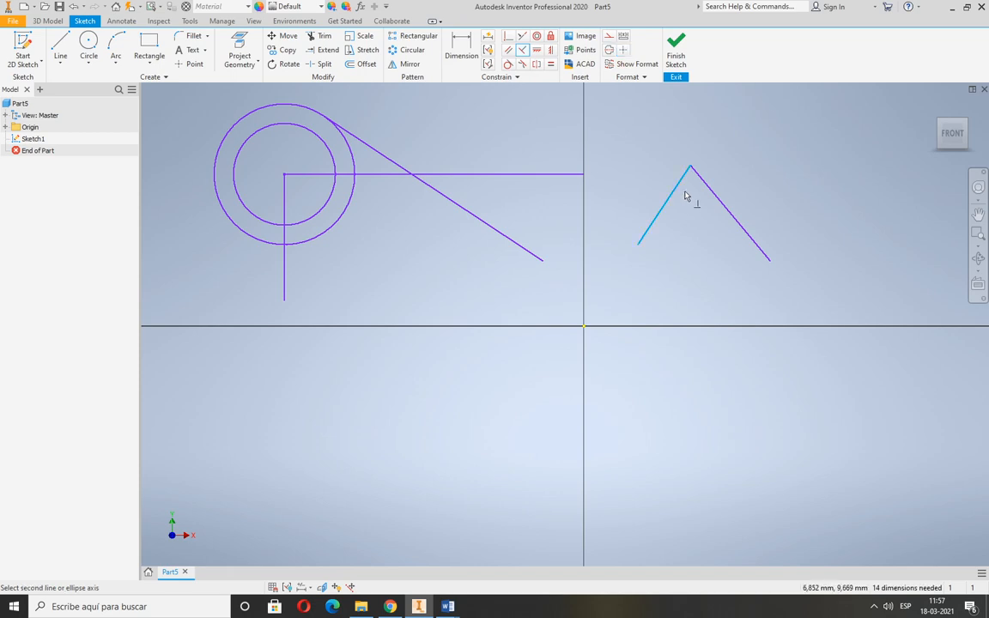
left_click(704, 188)
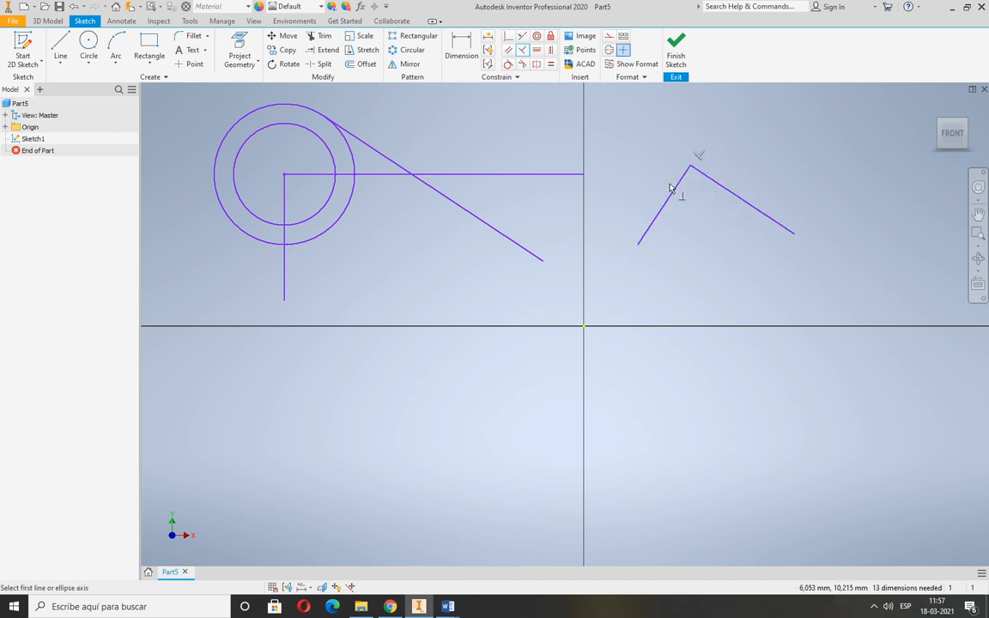
- Check the angle between the two perpendicular lines with a dimension preview, without placing the dimension
left_click(473, 60)
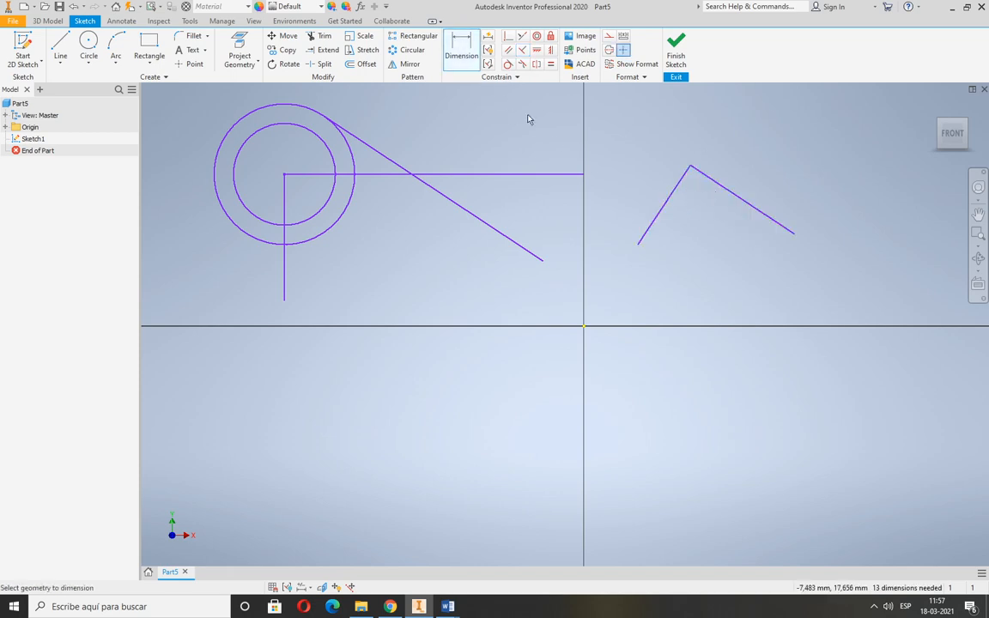
left_click(671, 196)
left_click(717, 184)
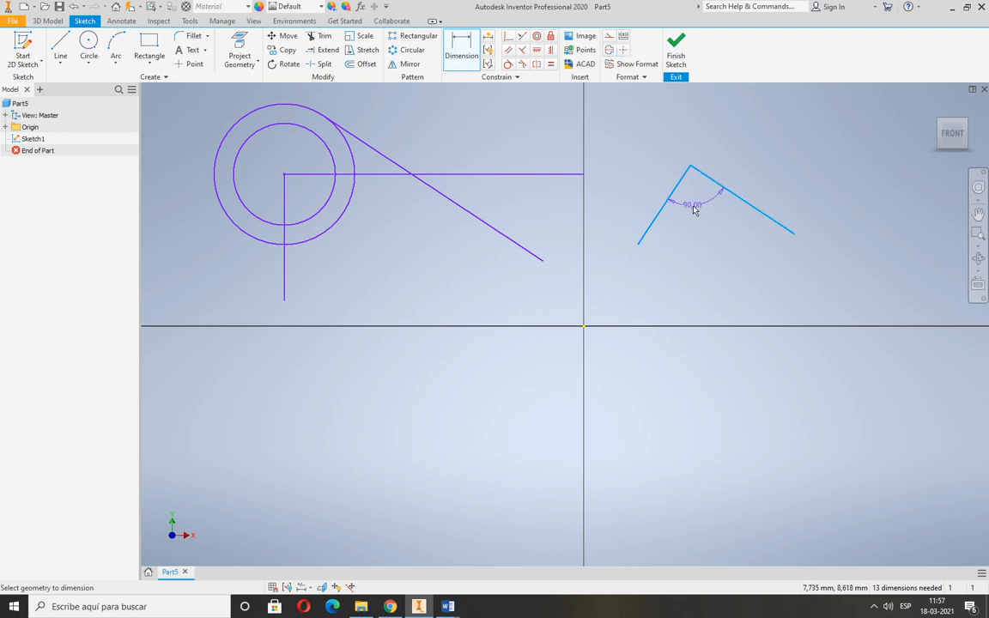
key("Escape")
key("Escape")
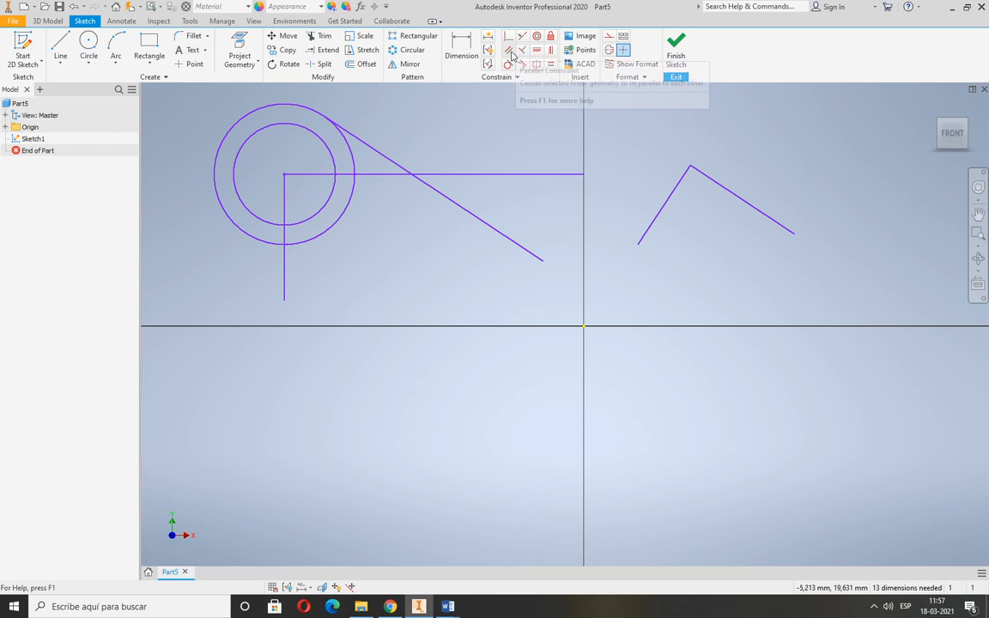
- Draw two separate, steep lines about 13 mm long, converging upward and crossing the horizontal axis to the left of the origin
left_click(61, 50)
left_click(407, 450)
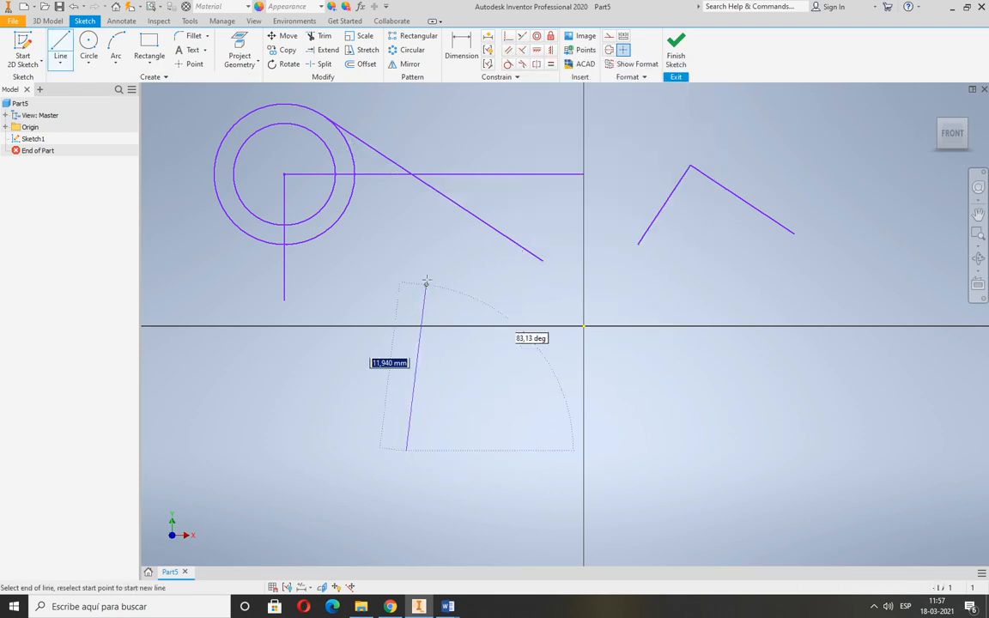
left_click(500, 462)
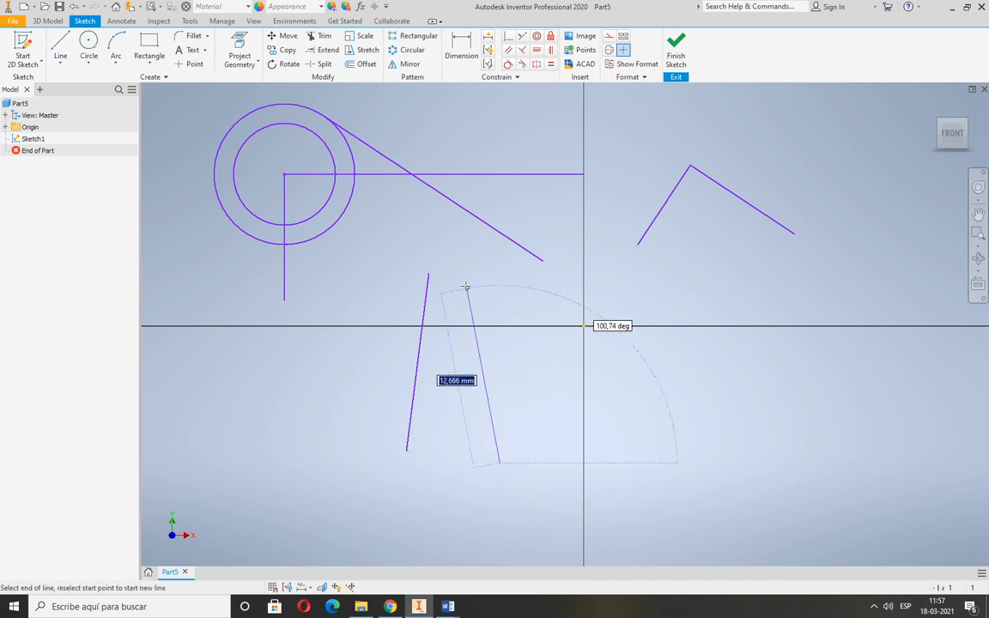
key("Escape")
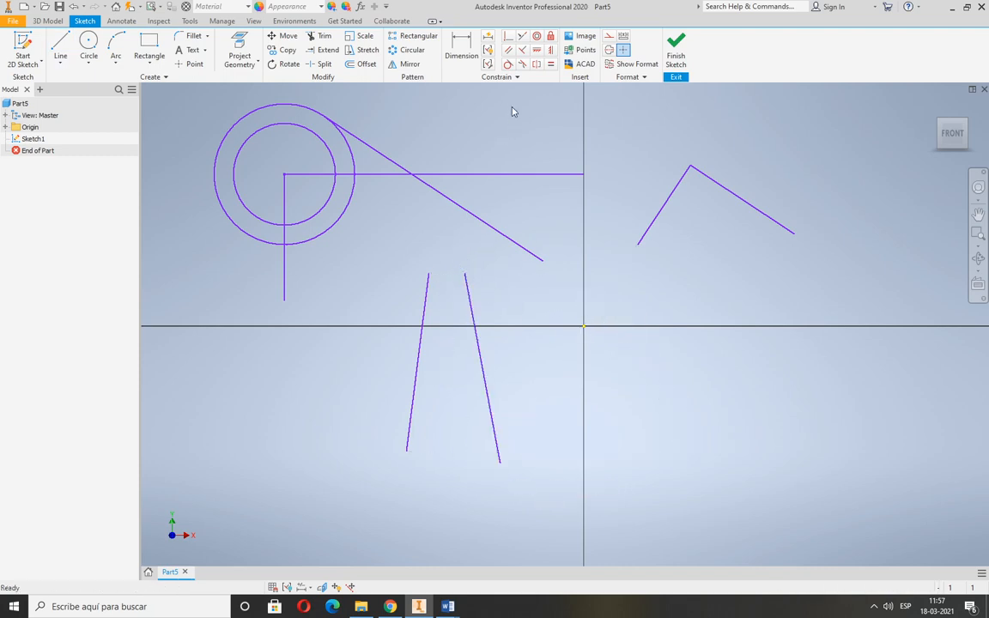
- Apply a parallel constraint between the two steep lines crossing the horizontal axis
left_click(510, 53)
left_click(429, 293)
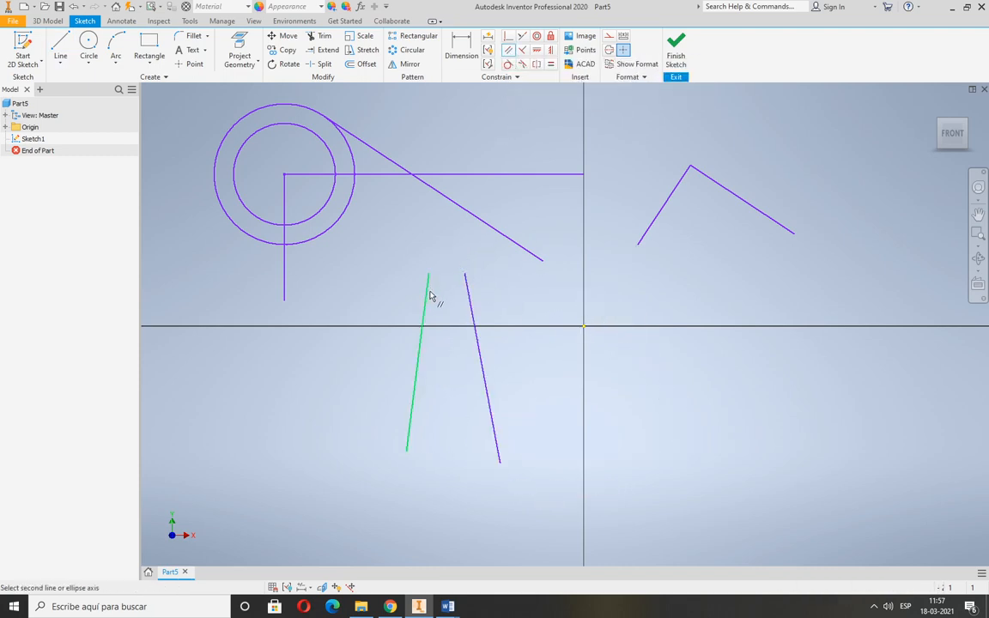
left_click(468, 298)
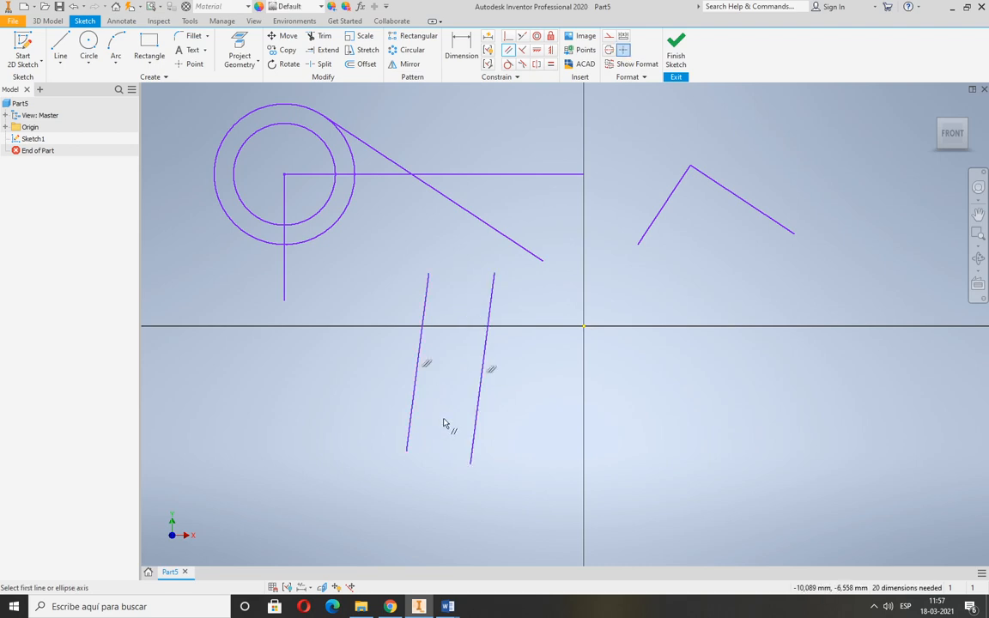
- Apply a horizontal constraint to the right-hand line of the parallel pair
left_click(537, 49)
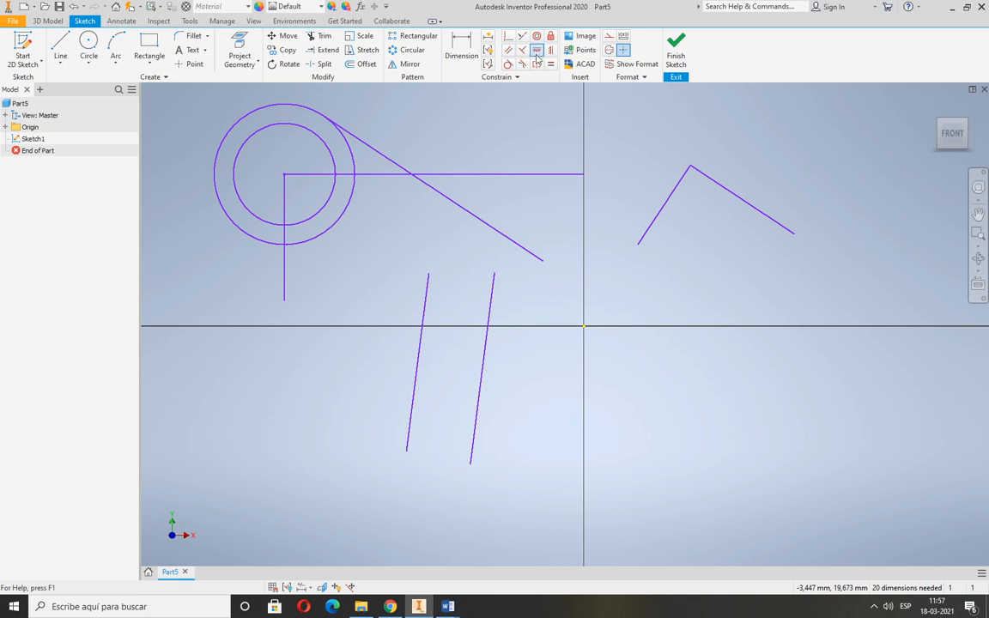
left_click(495, 292)
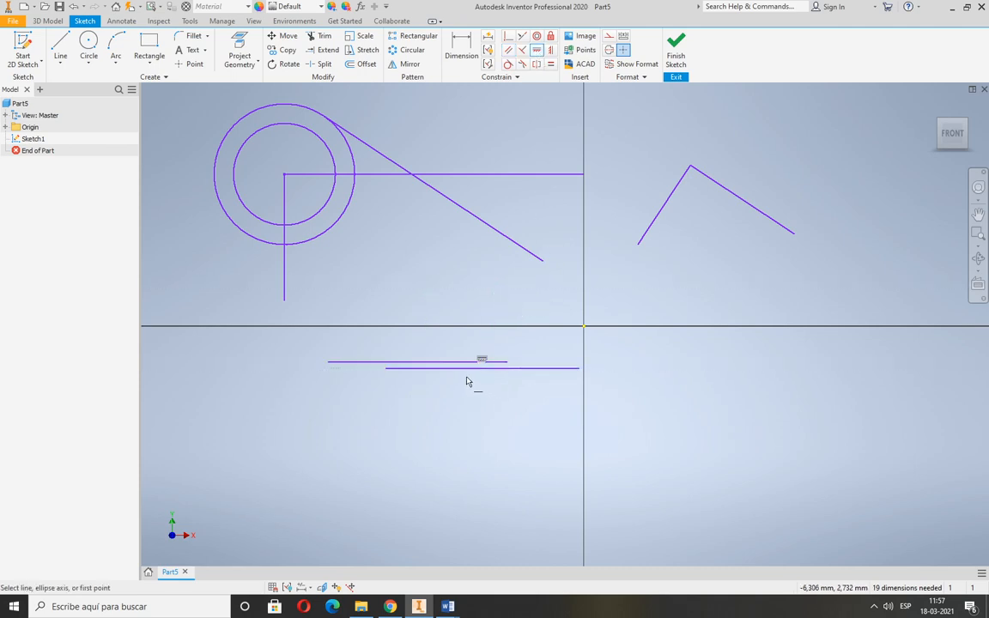
scroll(466, 378, "up", 5)
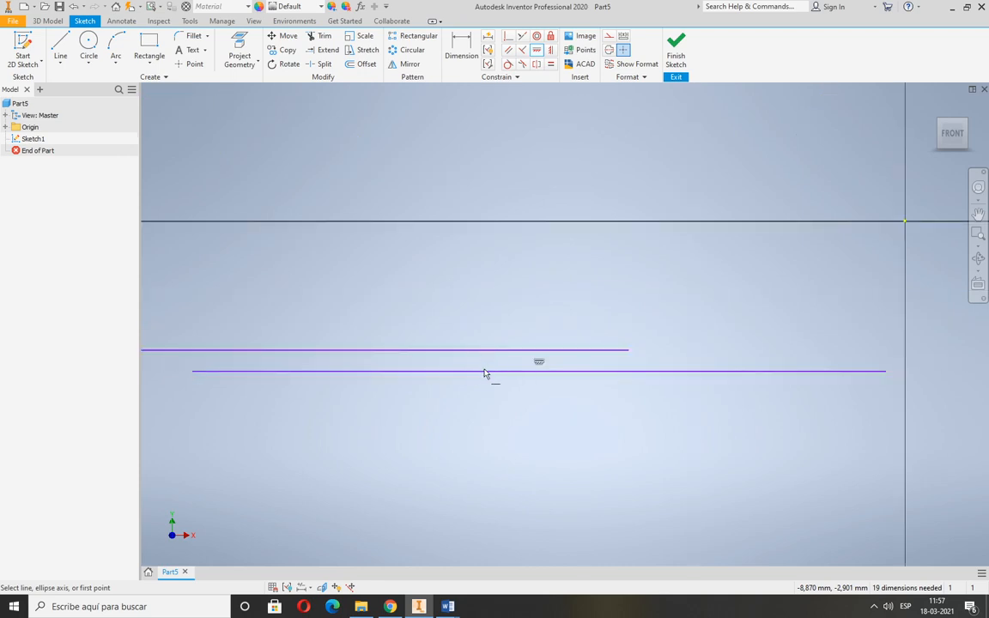
scroll(480, 367, "down", 5)
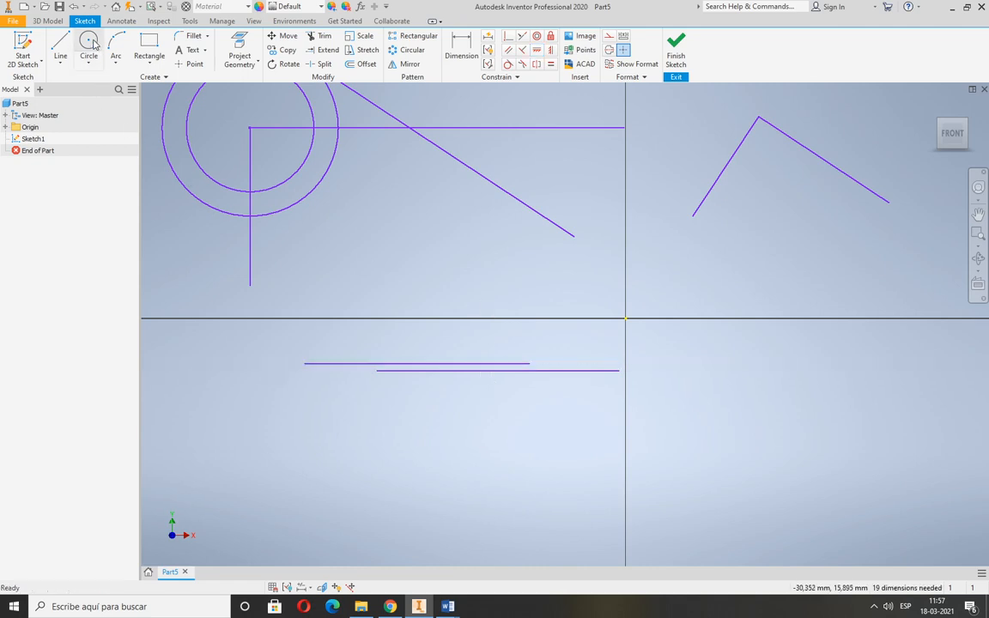
- Draw a circle about 2.8 mm in diameter to the lower right of the origin and a clearly larger circle beside it
left_click(89, 43)
middle_click_drag(695, 384, 530, 326)
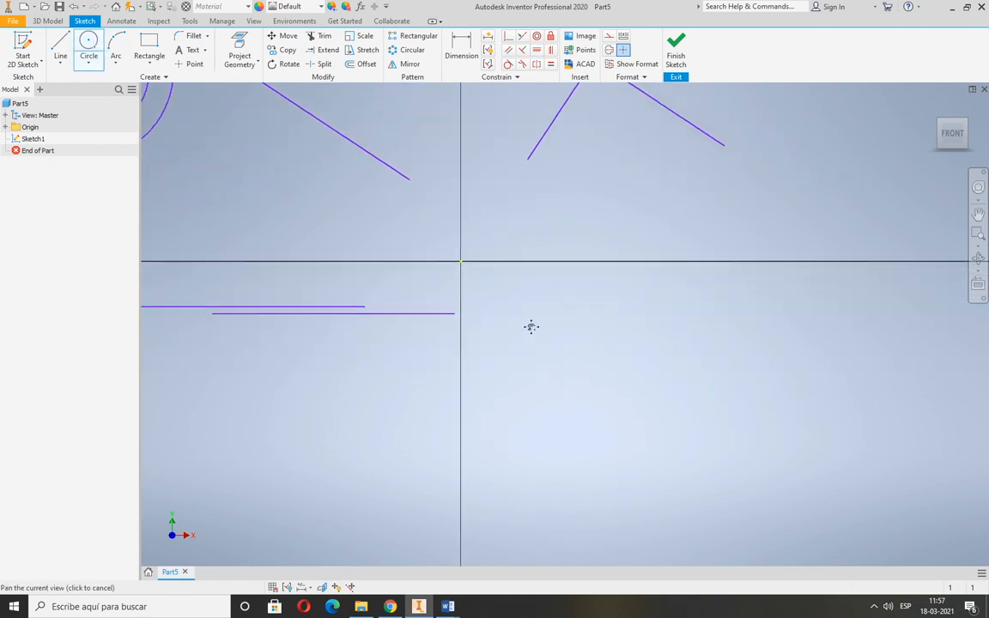
left_click(552, 324)
left_click(534, 307)
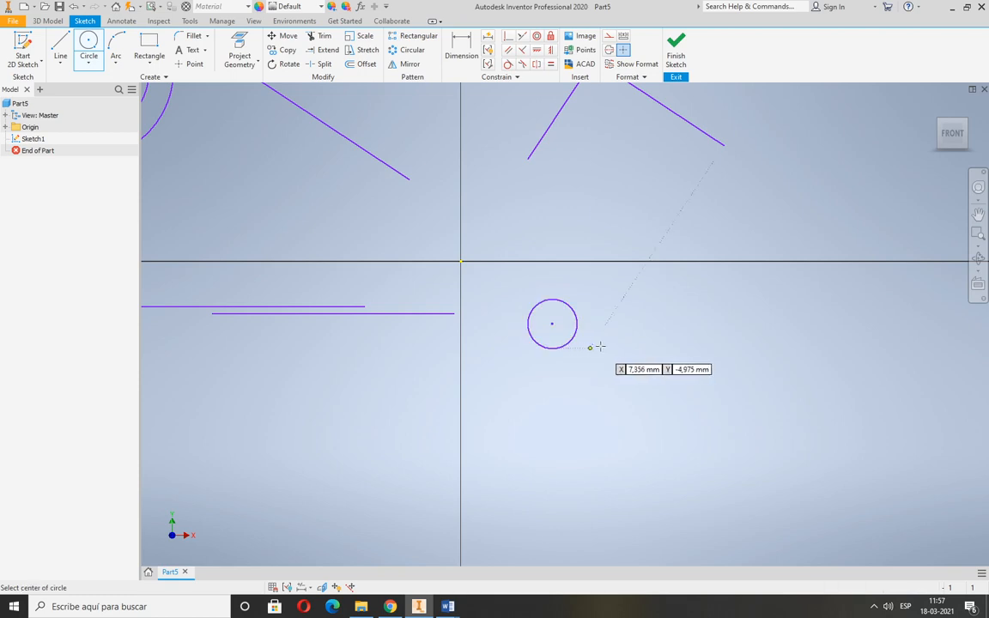
left_click(651, 314)
left_click(651, 379)
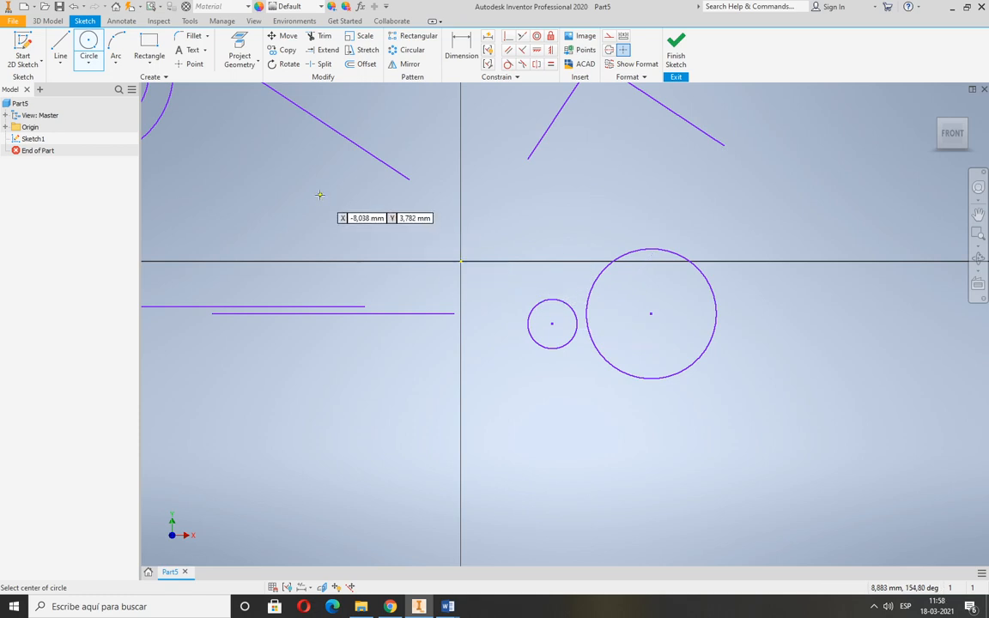
- Draw a short and a longer horizontal line below the two new circles, and shift the longer line slightly upward
left_click(60, 47)
left_click(575, 461)
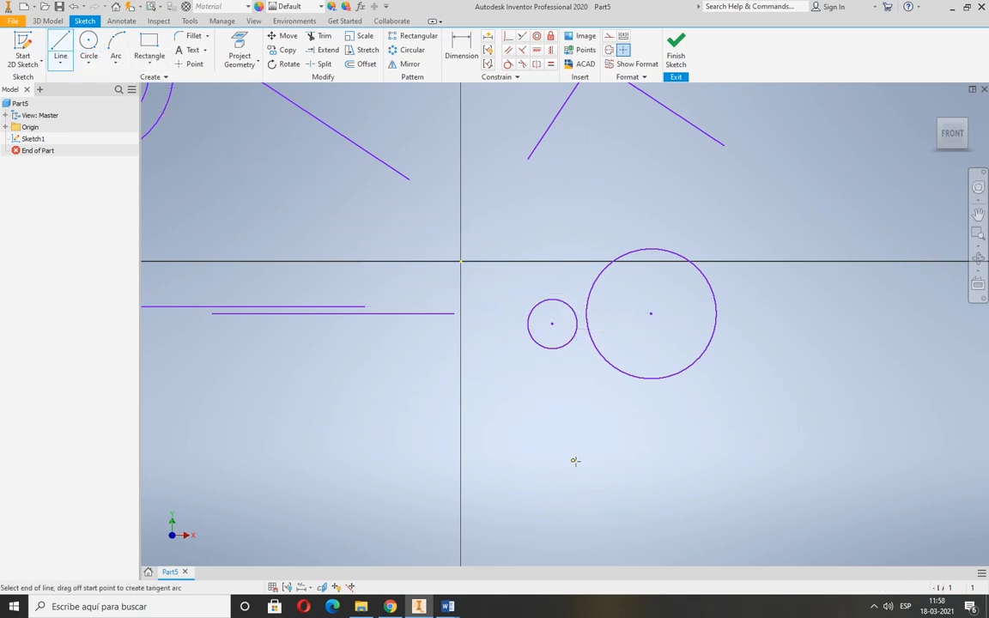
double_click(535, 461)
left_click(644, 460)
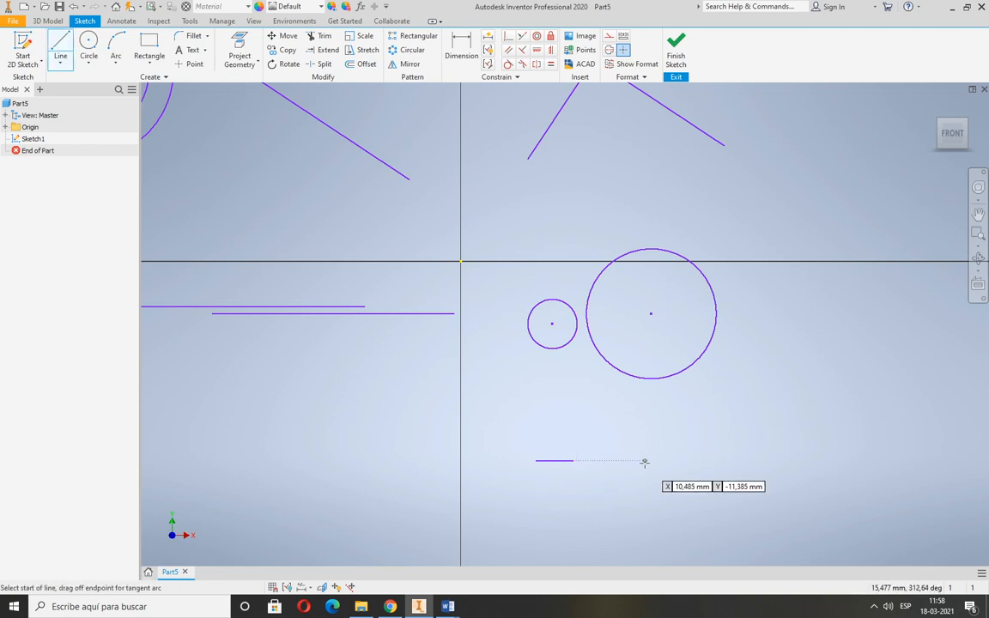
left_click(823, 460)
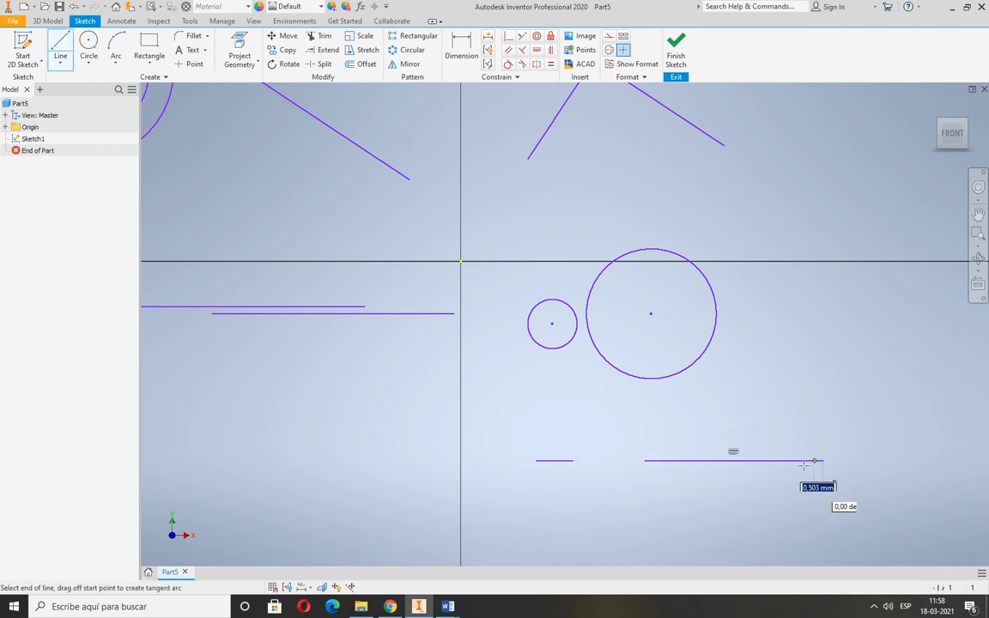
key("Escape")
left_click_drag(761, 461, 758, 442)
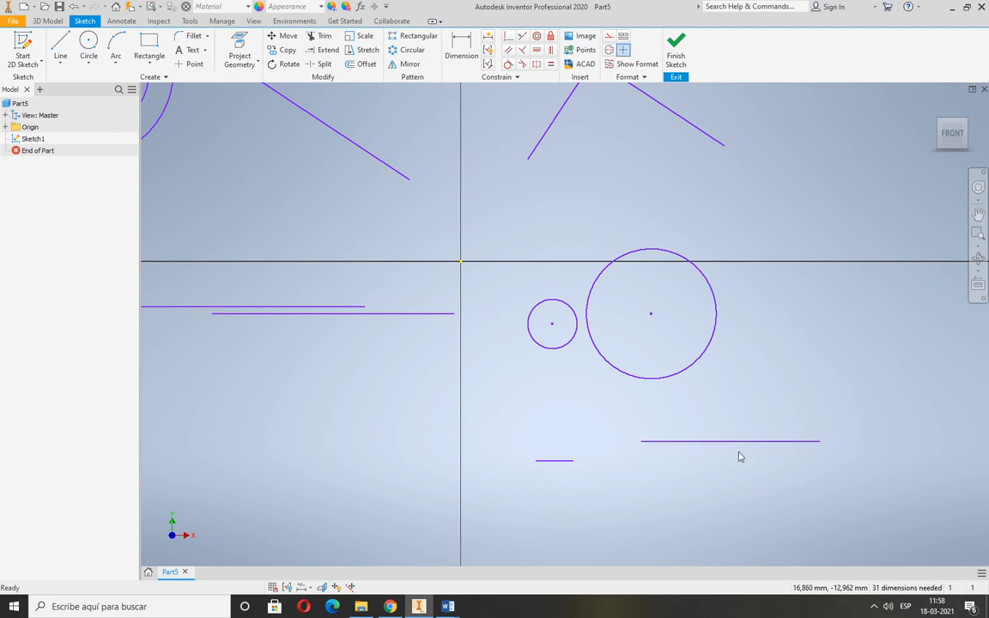
- Apply equal constraints between the two separate circles and between the two horizontal lines below them
left_click(550, 65)
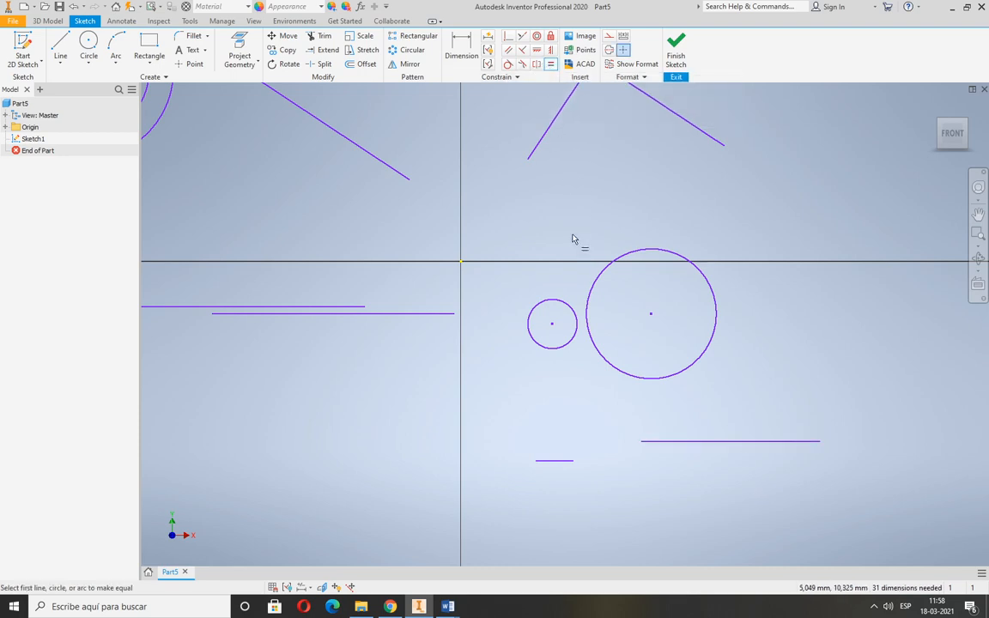
left_click(565, 308)
left_click(589, 298)
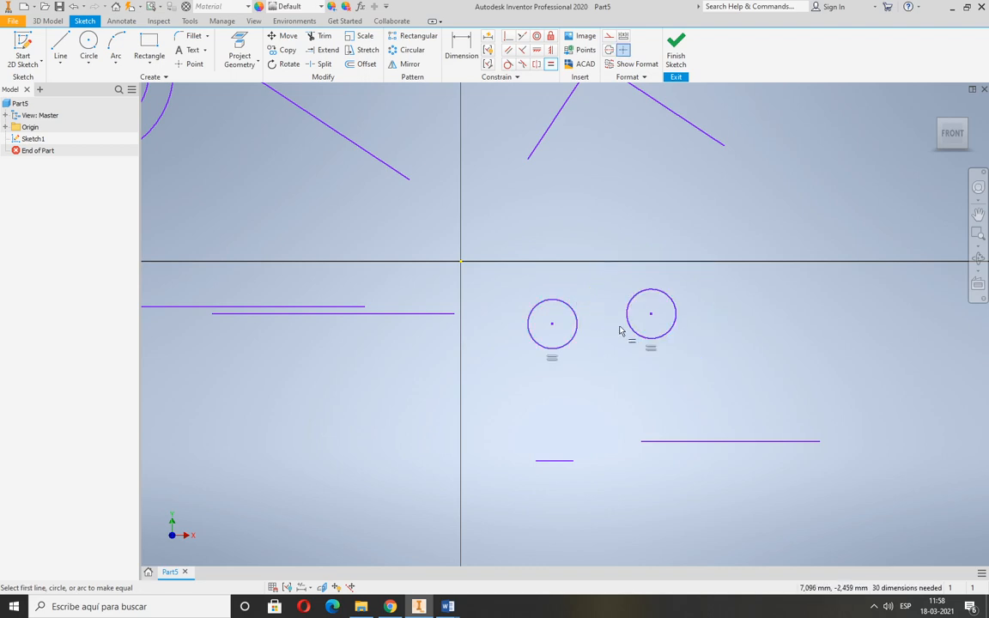
left_click(565, 463)
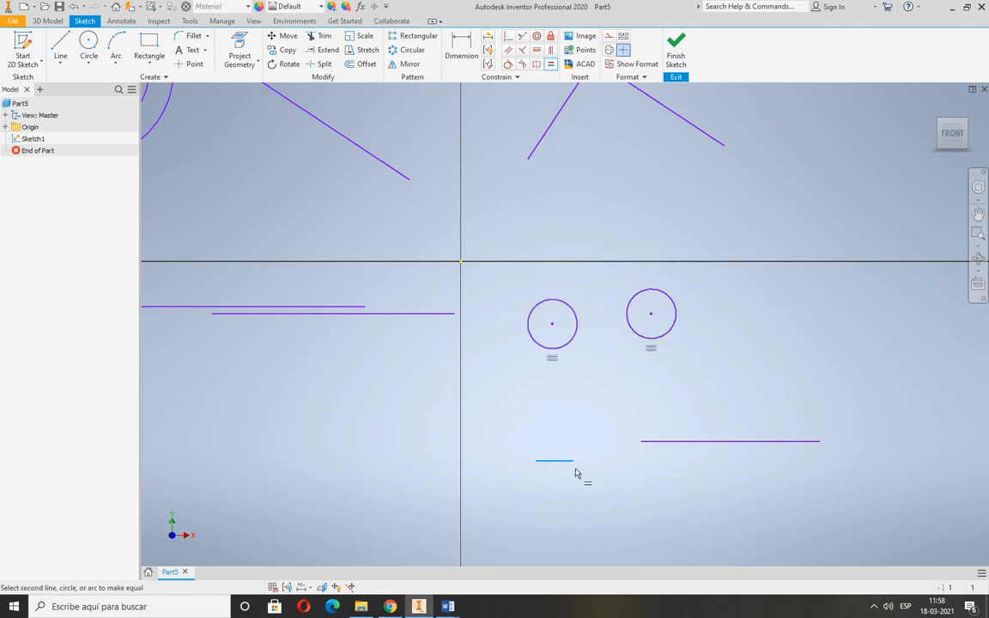
left_click(656, 443)
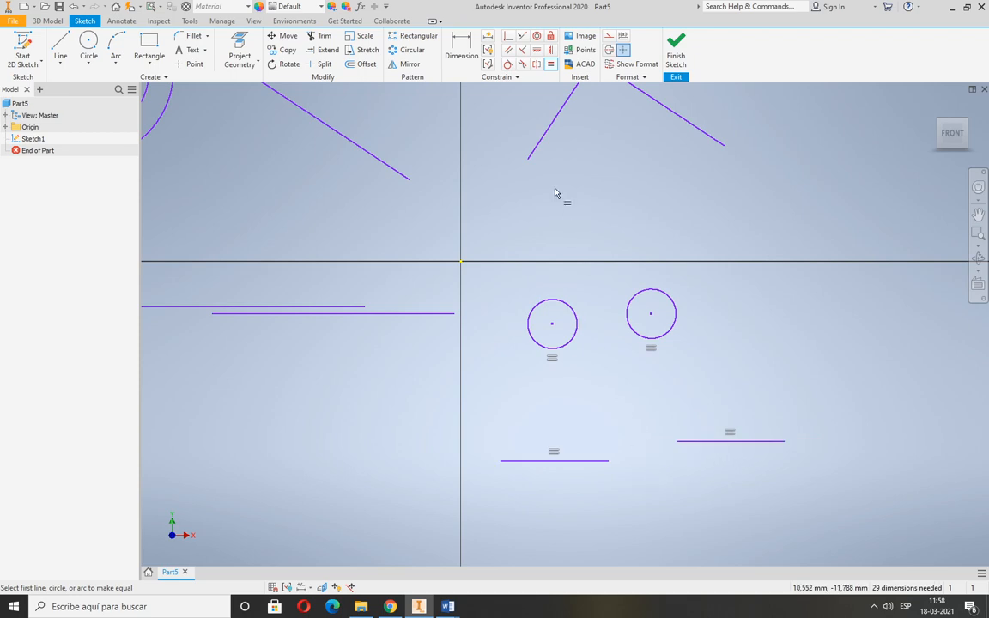
- Dimension the right-hand equal circle with a diameter of 3 mm
left_click(460, 48)
left_click(676, 308)
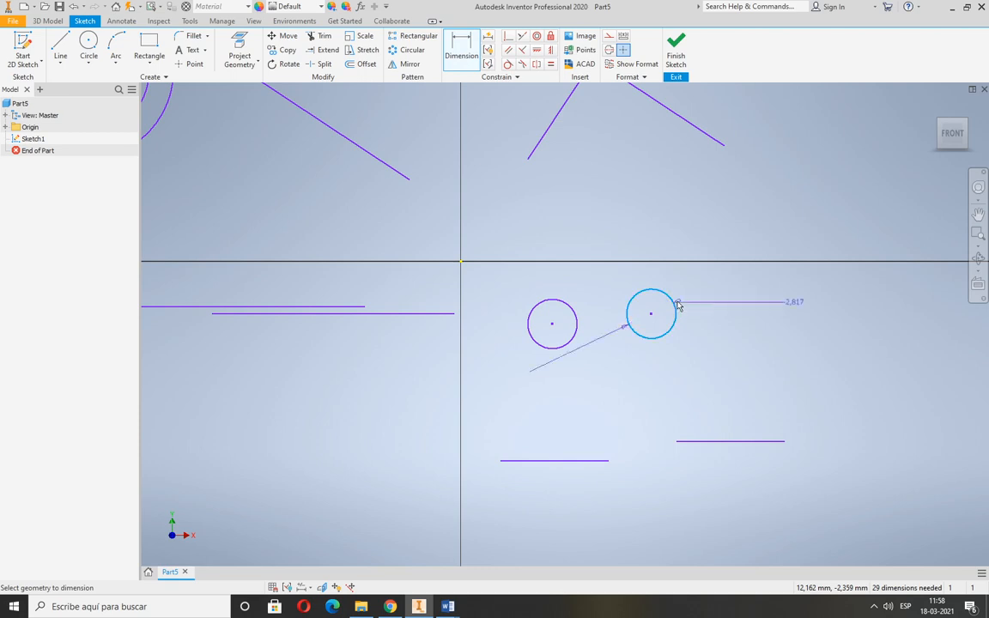
left_click(688, 295)
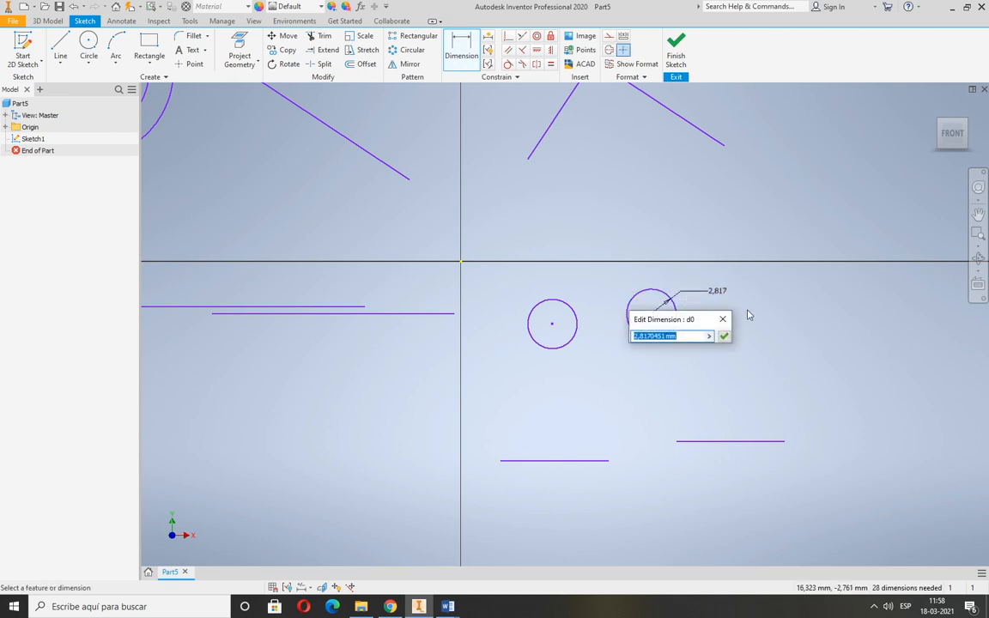
type("3")
key("Return")
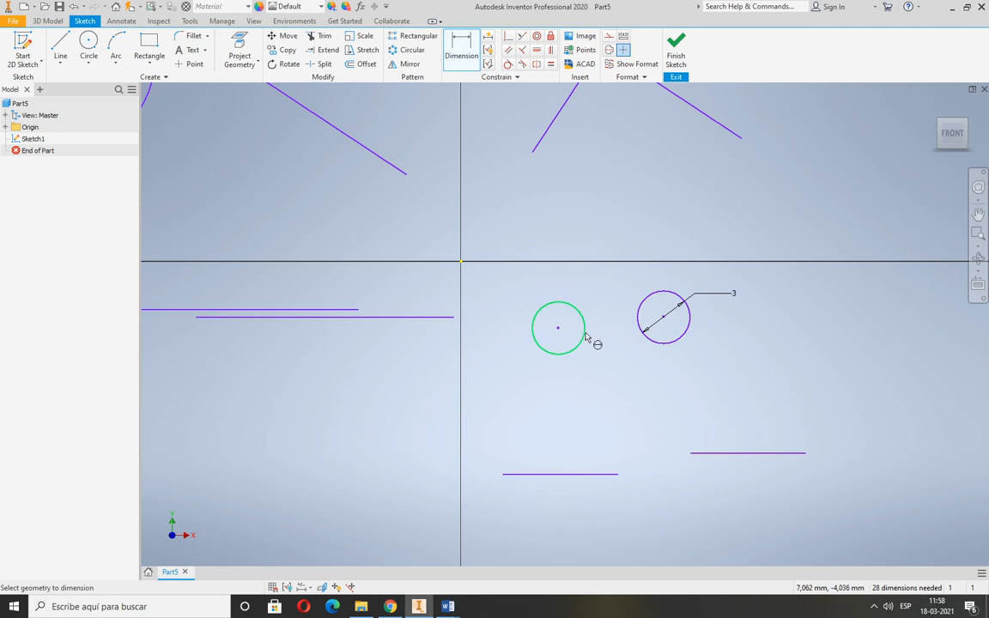
- Dimension the length of the left horizontal line below the circles as 8 mm
left_click(582, 473)
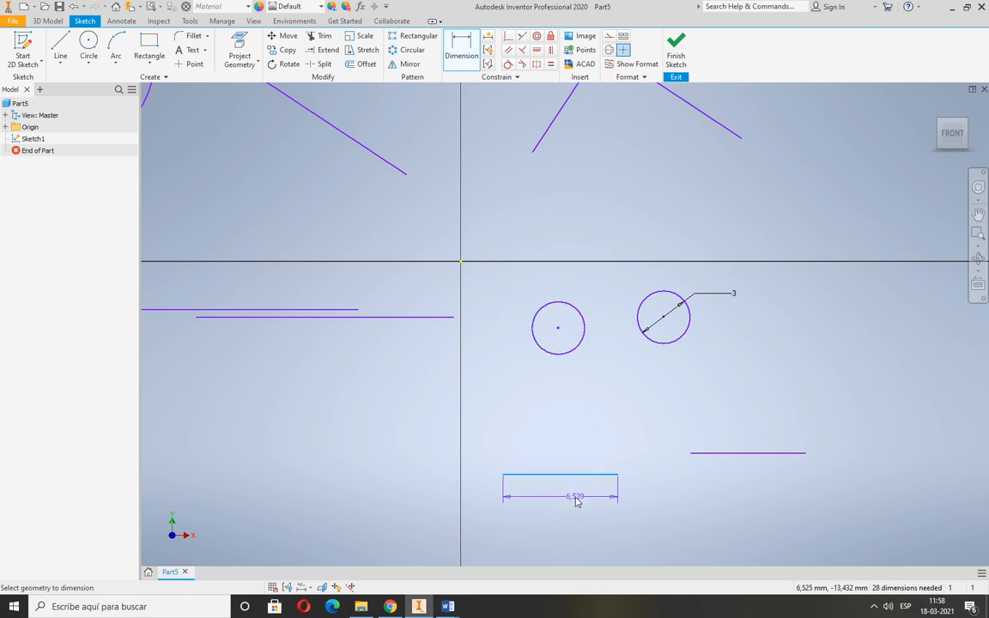
left_click(577, 502)
type("8")
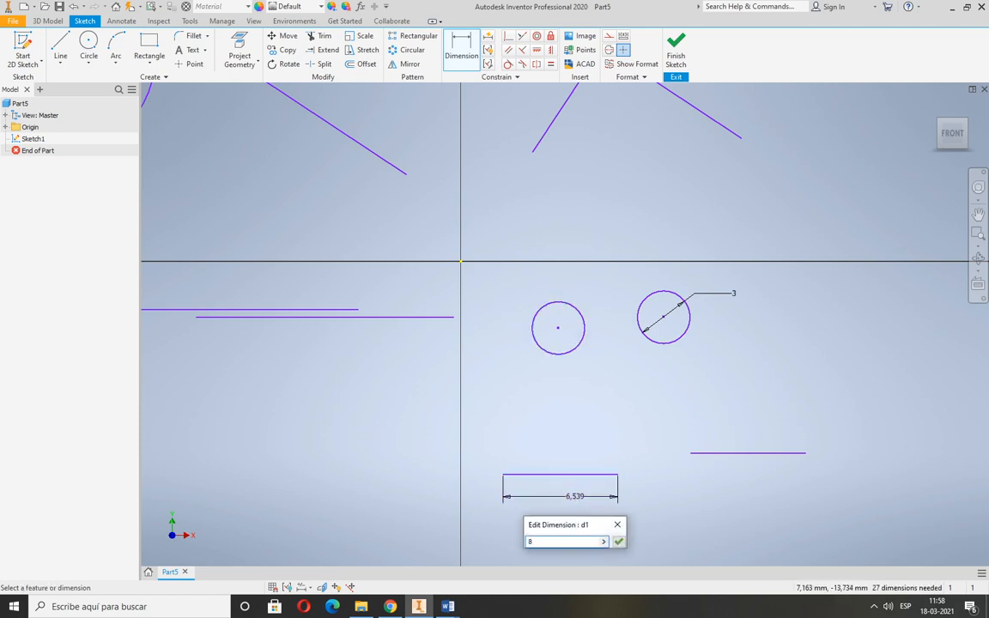
key("Return")
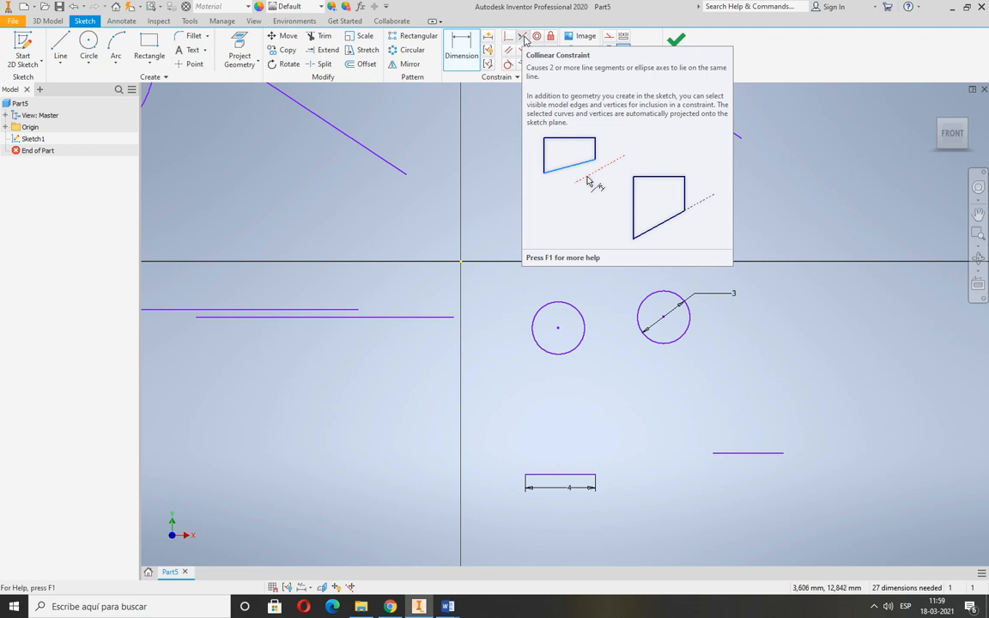
- Apply a collinear constraint between the two separate horizontal lines below the circles
left_click(523, 36)
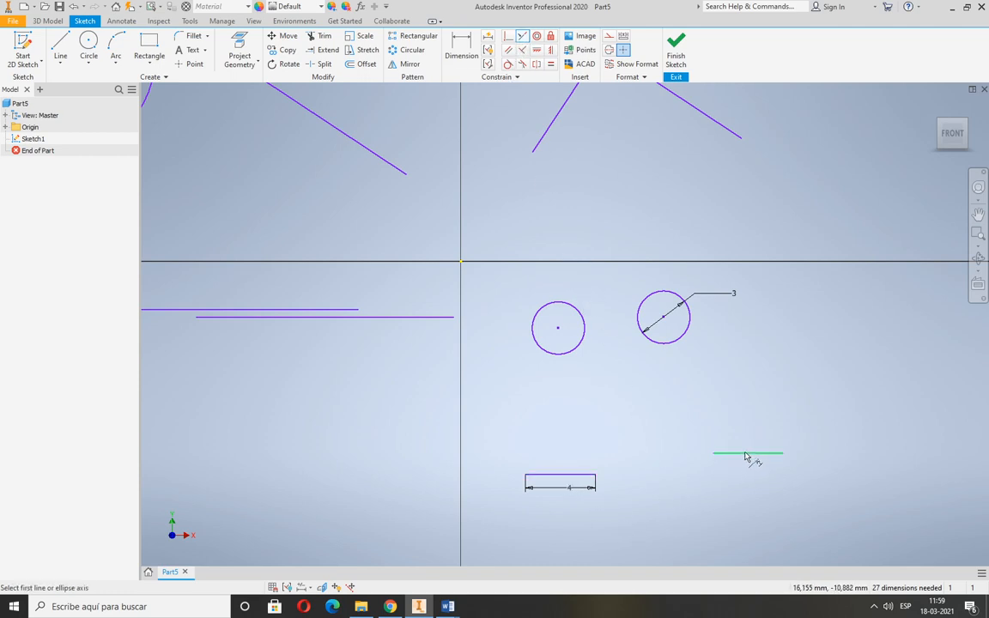
left_click(579, 476)
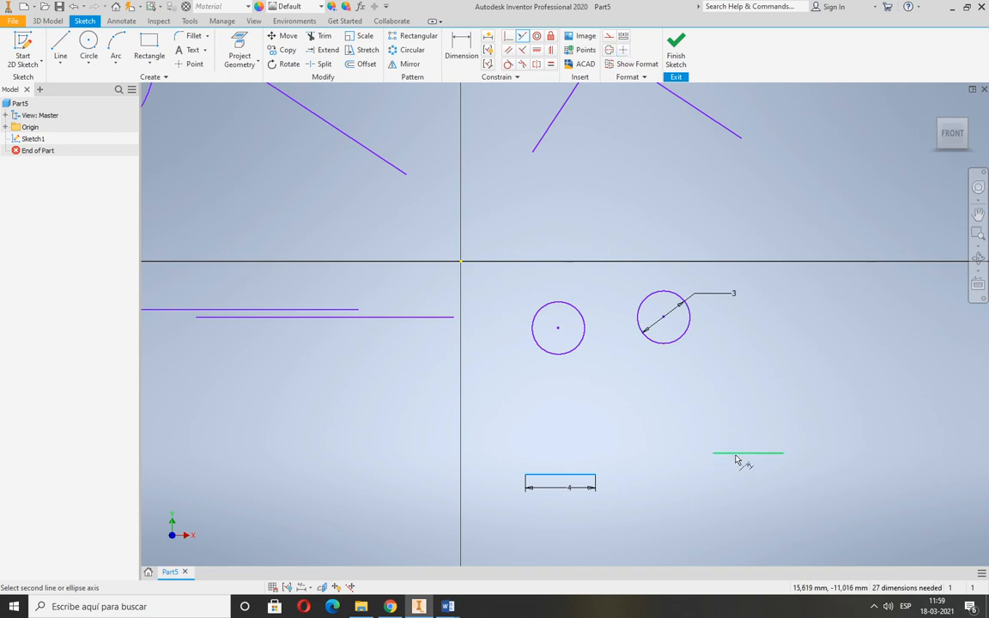
left_click(746, 454)
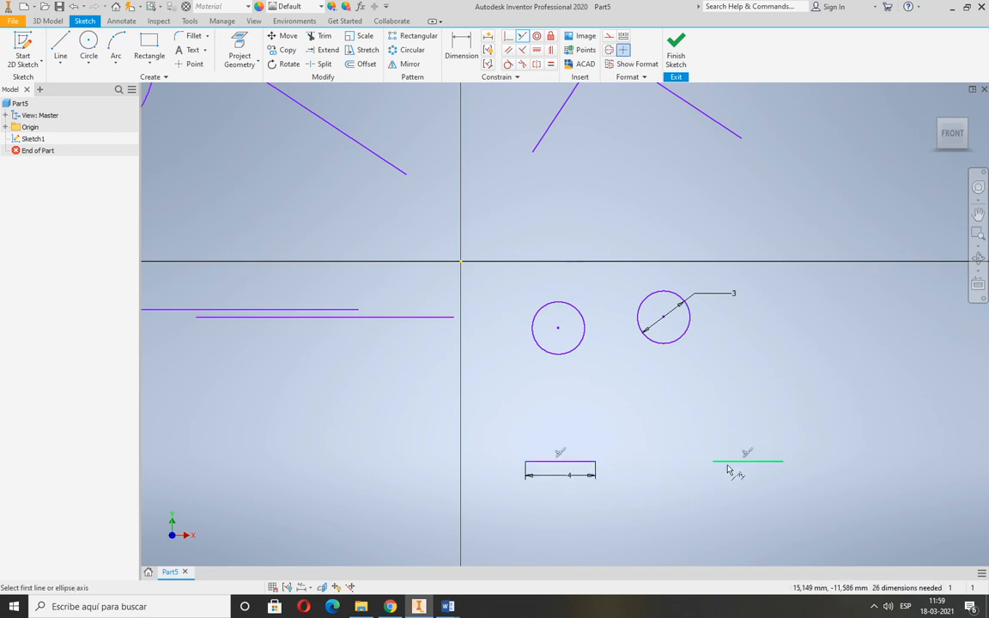
- Draw two tilted three-point rectangles side by side above the two separate circles, below and beside the angled lines
left_click(141, 44)
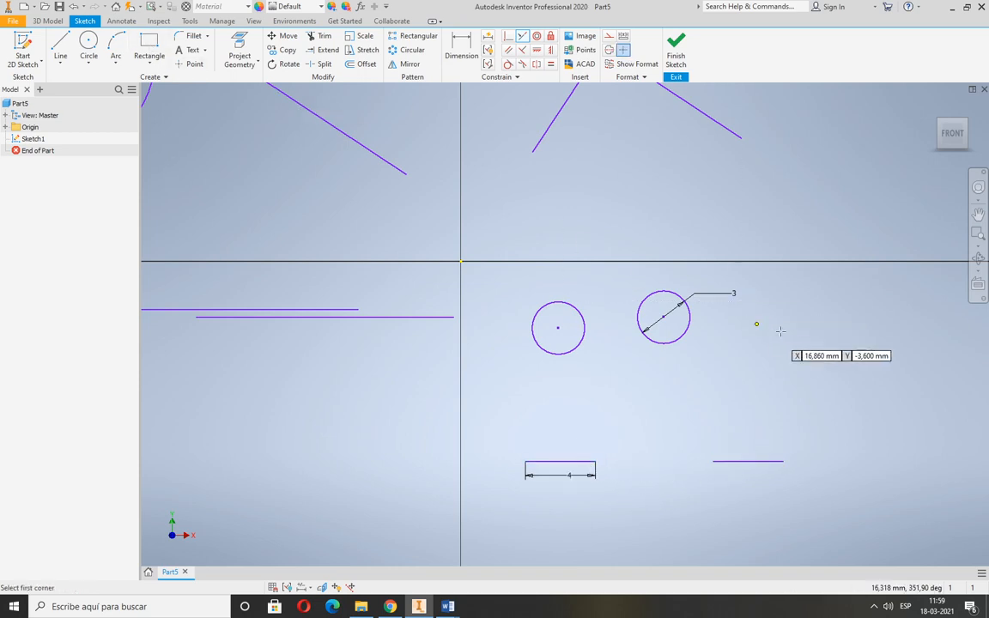
left_click(149, 65)
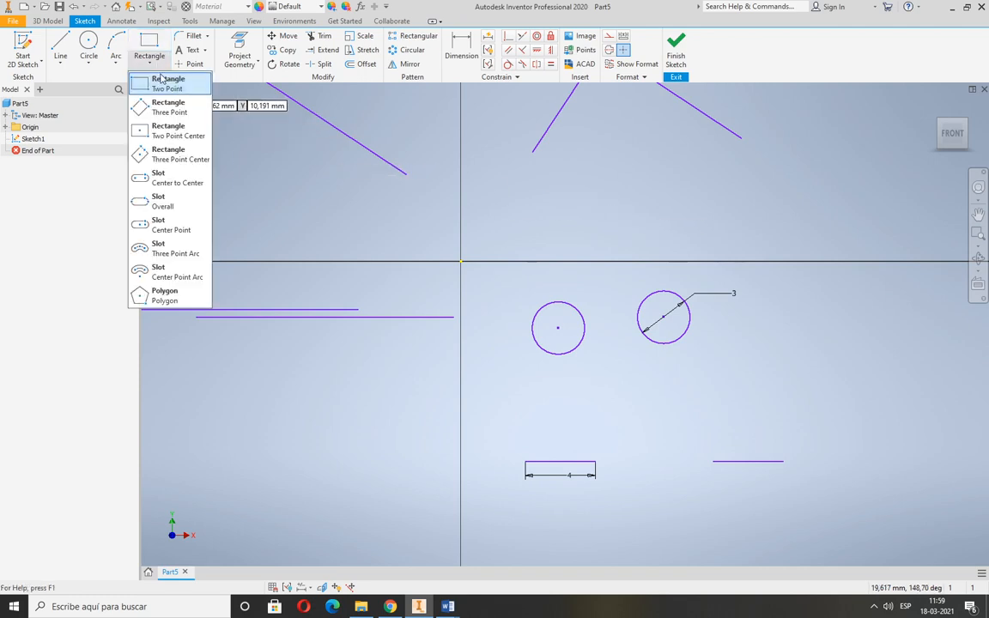
left_click(602, 204)
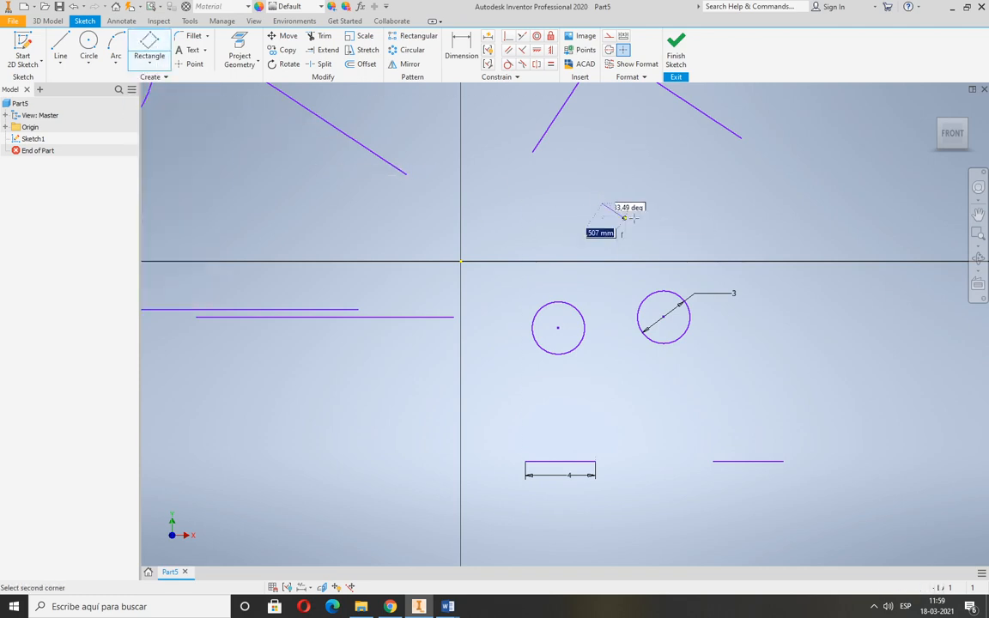
left_click(624, 247)
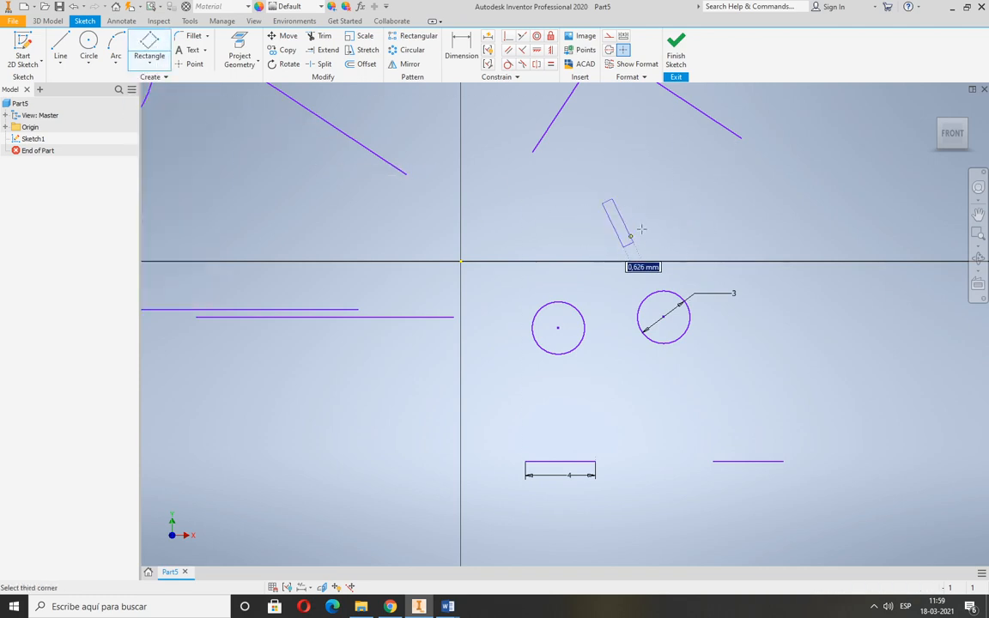
left_click(673, 199)
middle_click_drag(569, 207, 505, 249)
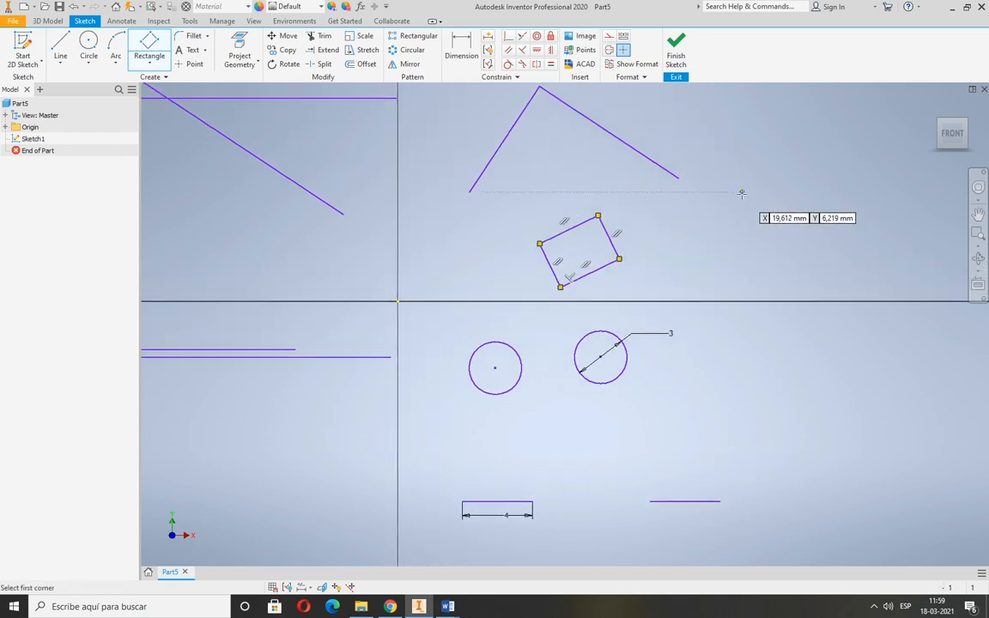
left_click(777, 203)
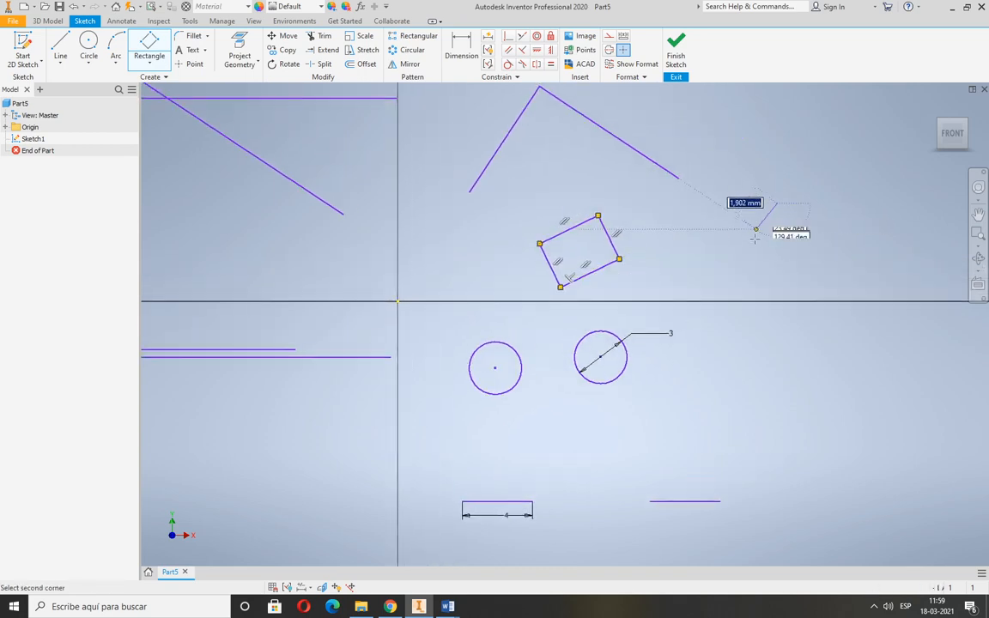
left_click(750, 245)
left_click(826, 266)
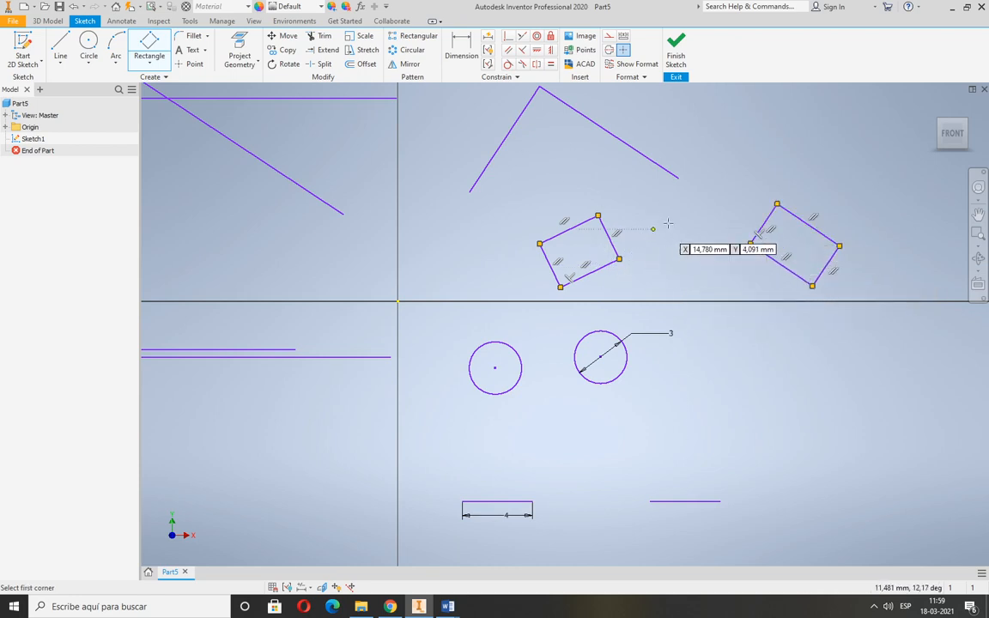
- Apply a collinear constraint between the upper edges of the two tilted rectangles
left_click(522, 35)
left_click(795, 223)
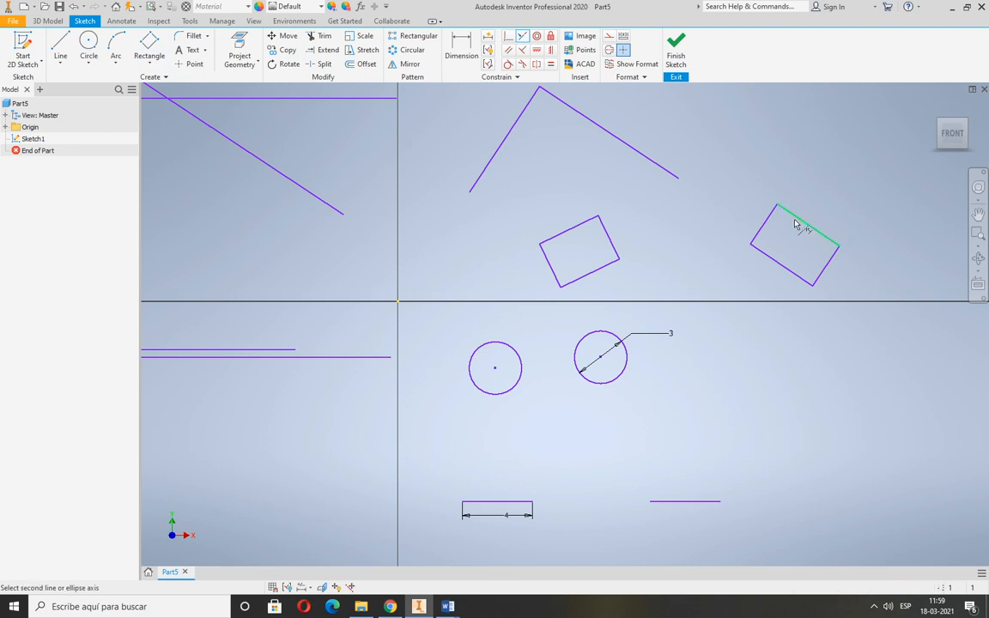
left_click(592, 226)
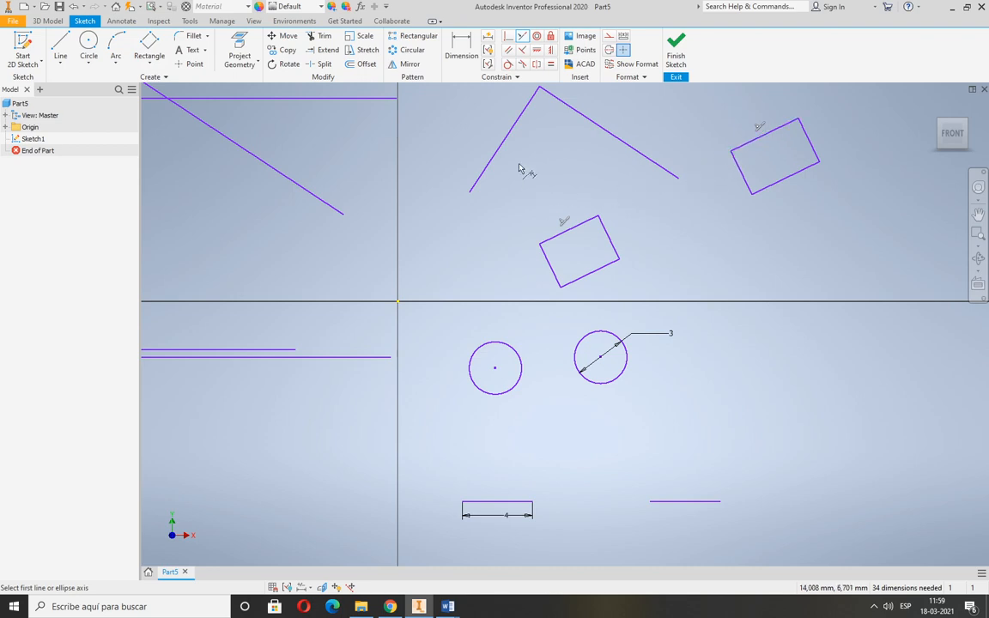
- Align the centre points of the two separate circles with a horizontal constraint
left_click(538, 51)
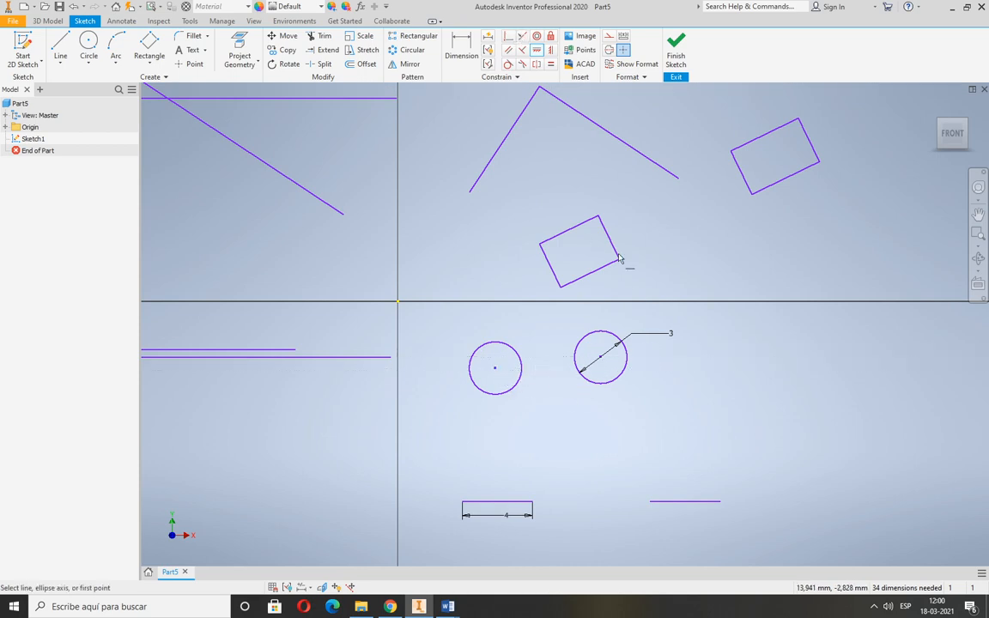
left_click(536, 52)
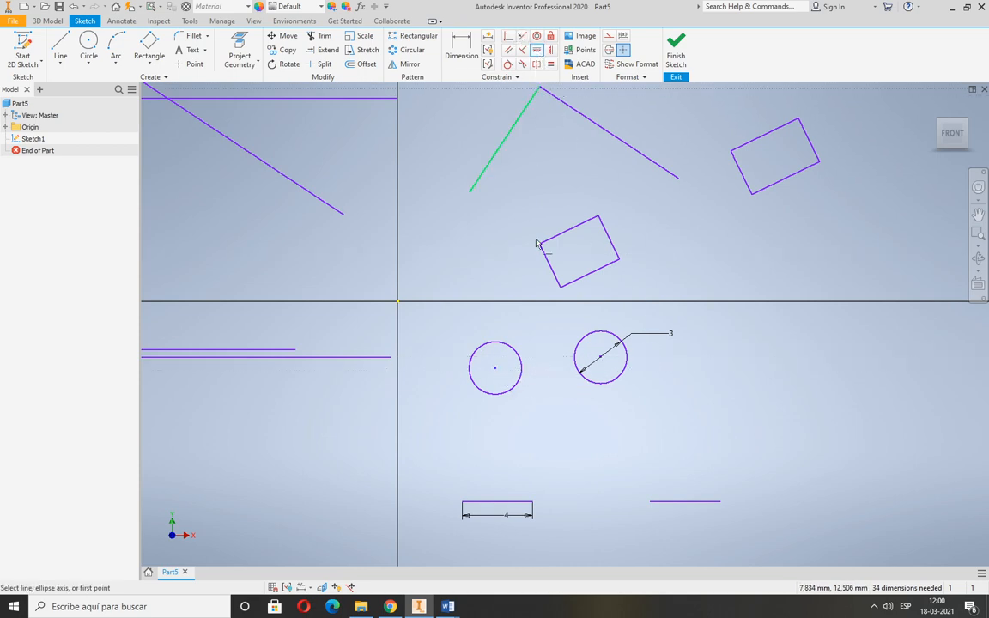
left_click(496, 369)
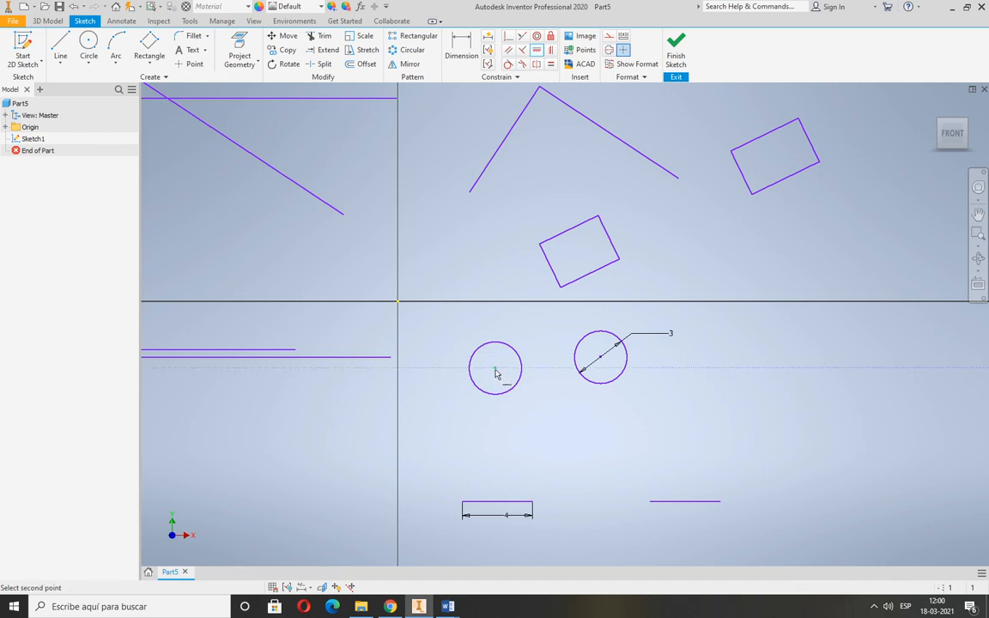
left_click(600, 357)
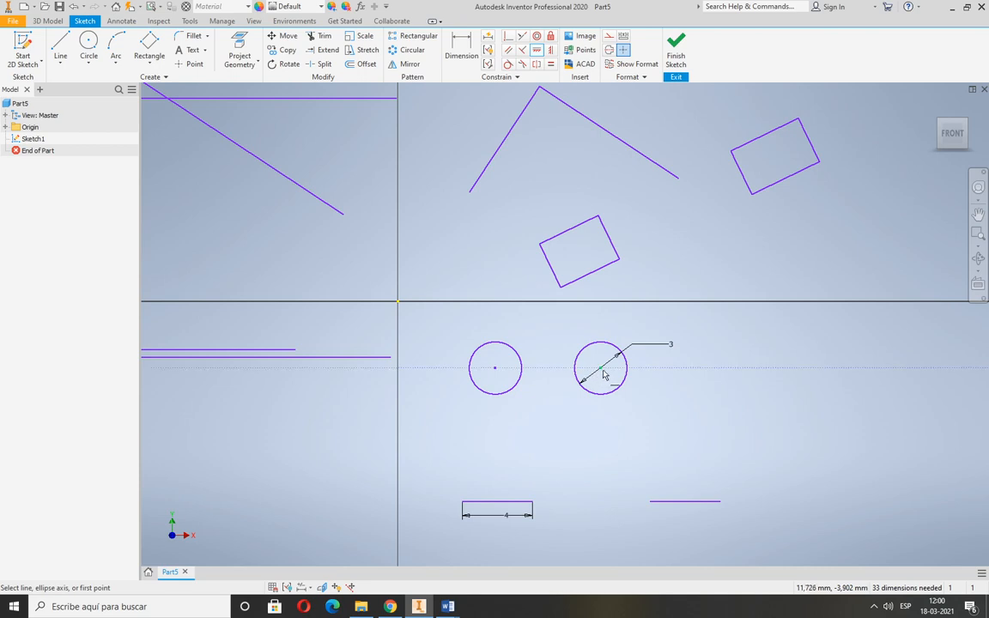
- Apply a vertical constraint between the right endpoint of the dimensioned line and the left circle's centre point
middle_click_drag(576, 422, 588, 348)
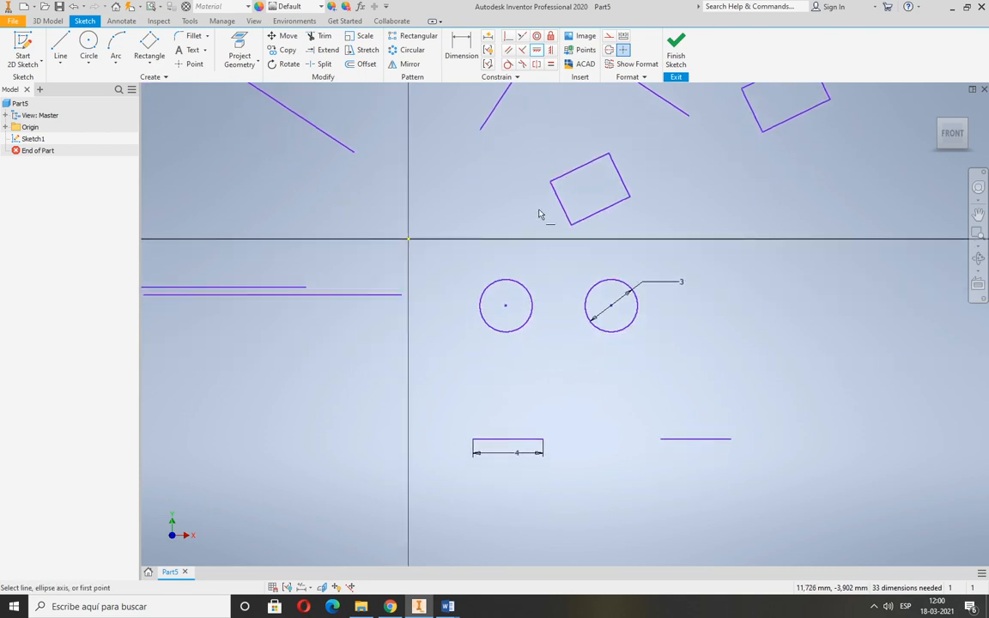
left_click(551, 52)
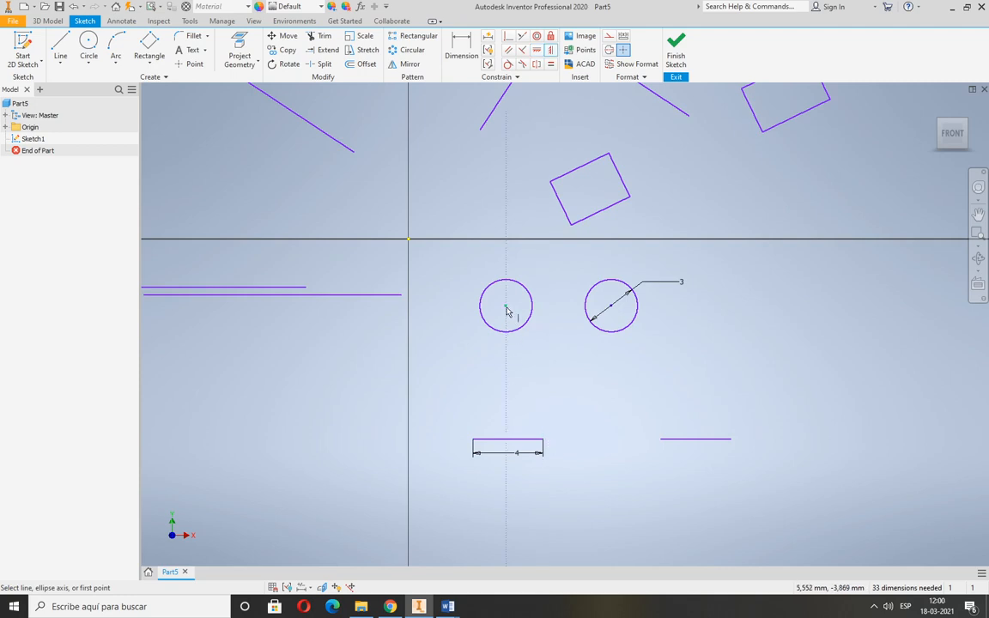
left_click(543, 442)
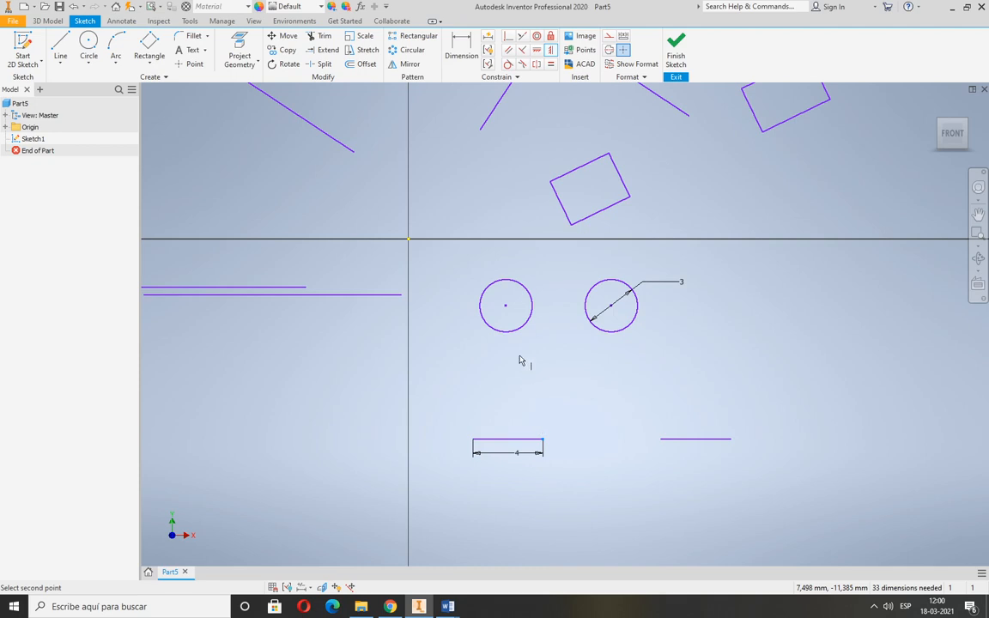
left_click(507, 308)
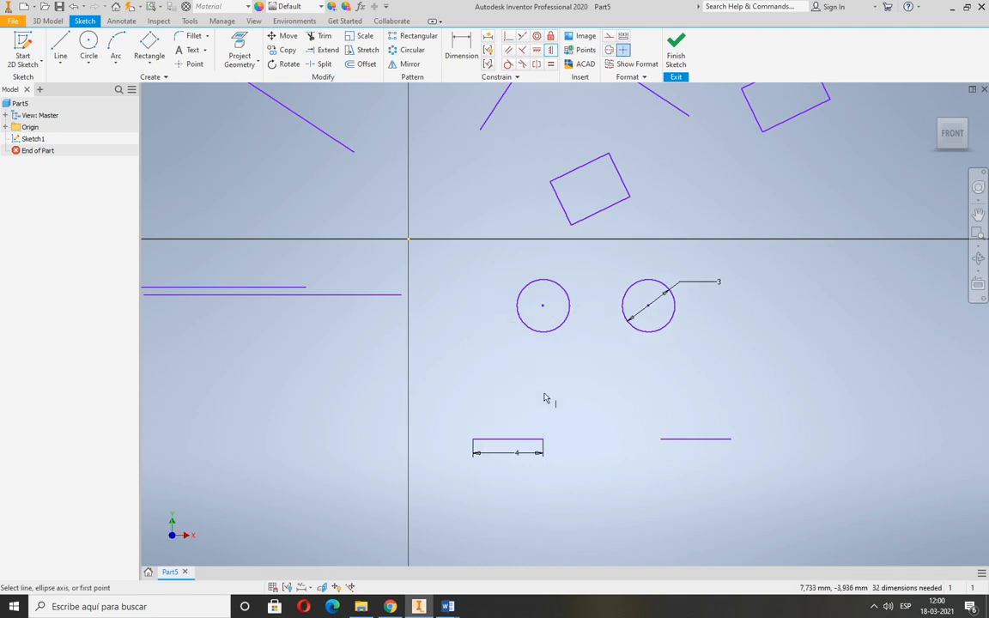
left_click(537, 51)
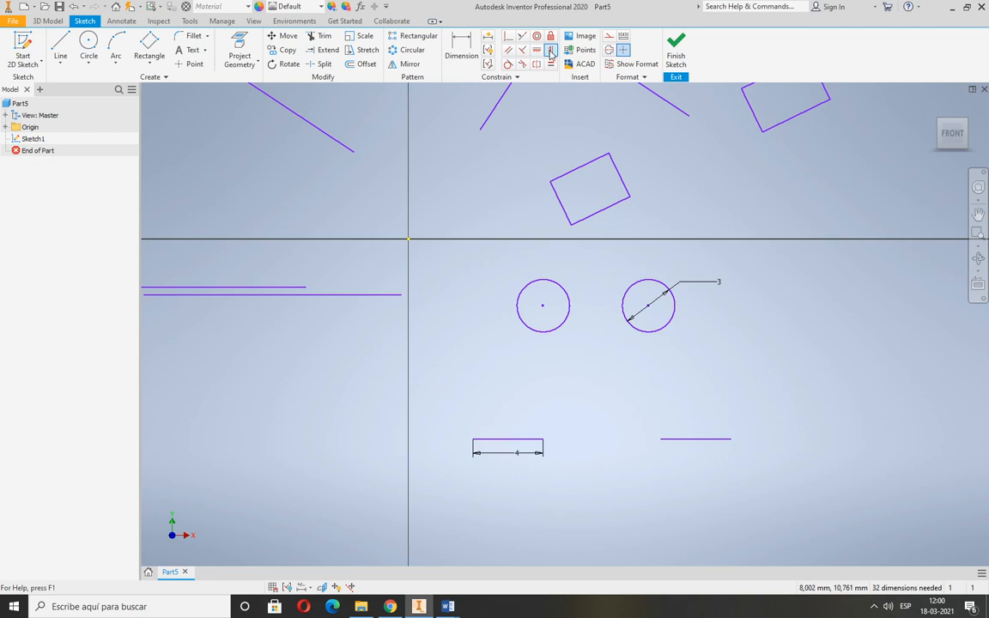
left_click(552, 50)
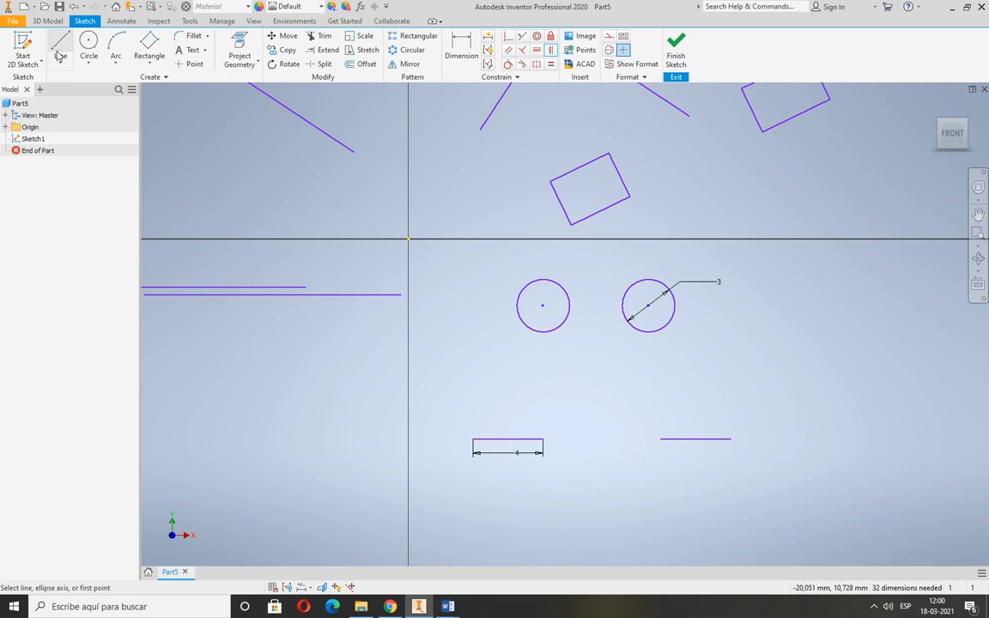
- Open the part file Restricciones 2D sin resolver.ipt
left_click(45, 7)
key("Escape")
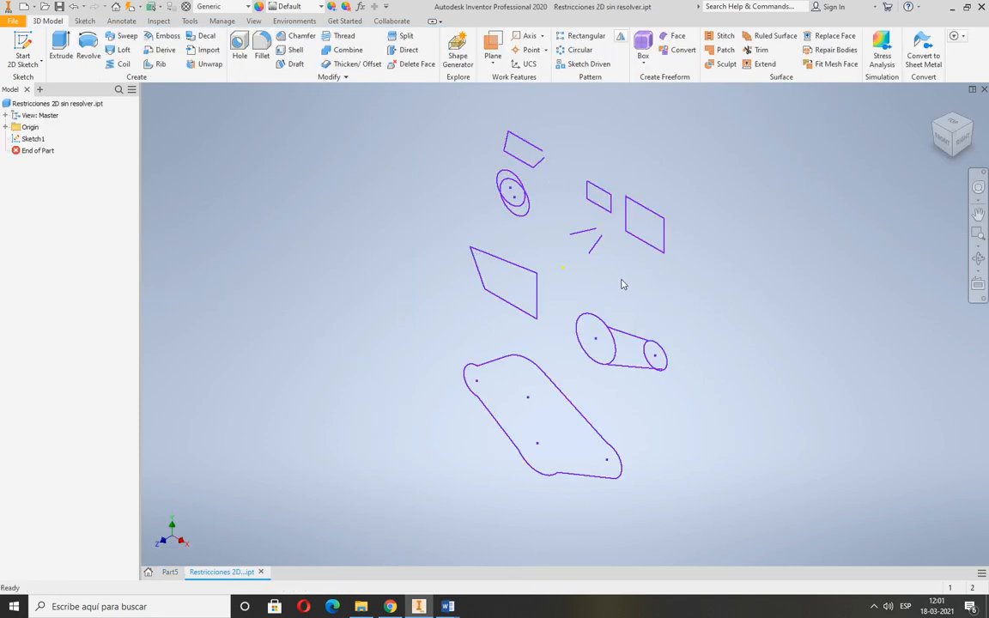
- Switch to the Word document Ejercicio Restricciones 2D.docx and read the instructions for the first exercise at its beginning
mouse_move(455, 601)
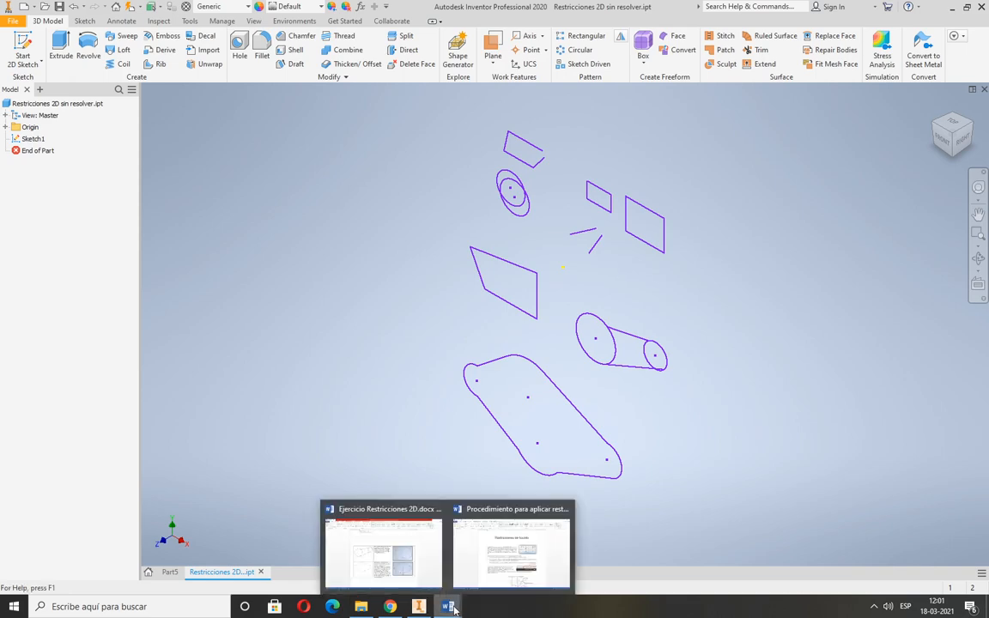
left_click(420, 536)
scroll(481, 358, "up", 10)
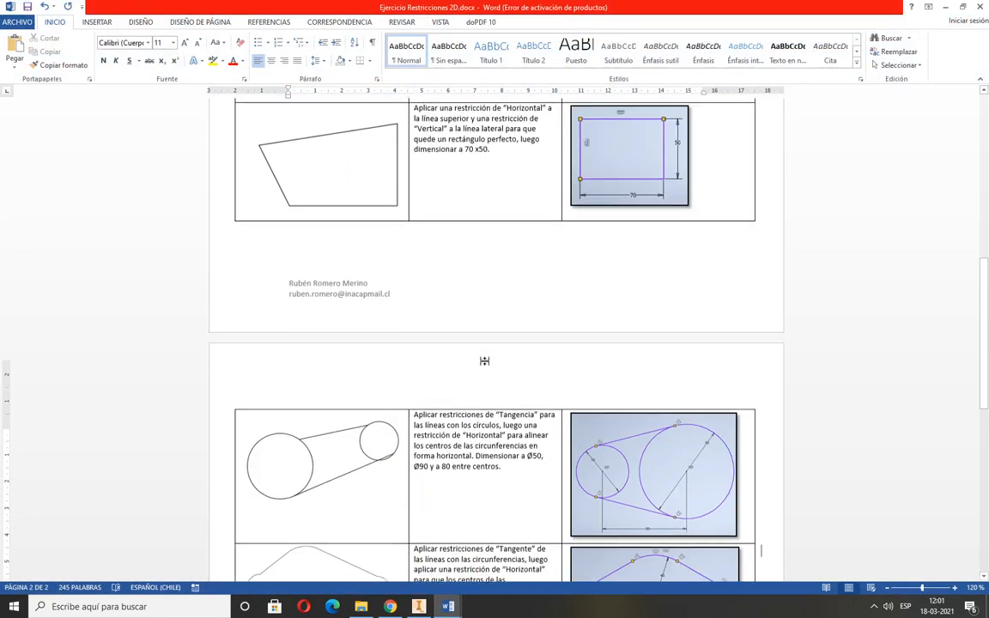
scroll(477, 352, "up", 5)
scroll(459, 309, "up", 4, "ctrl")
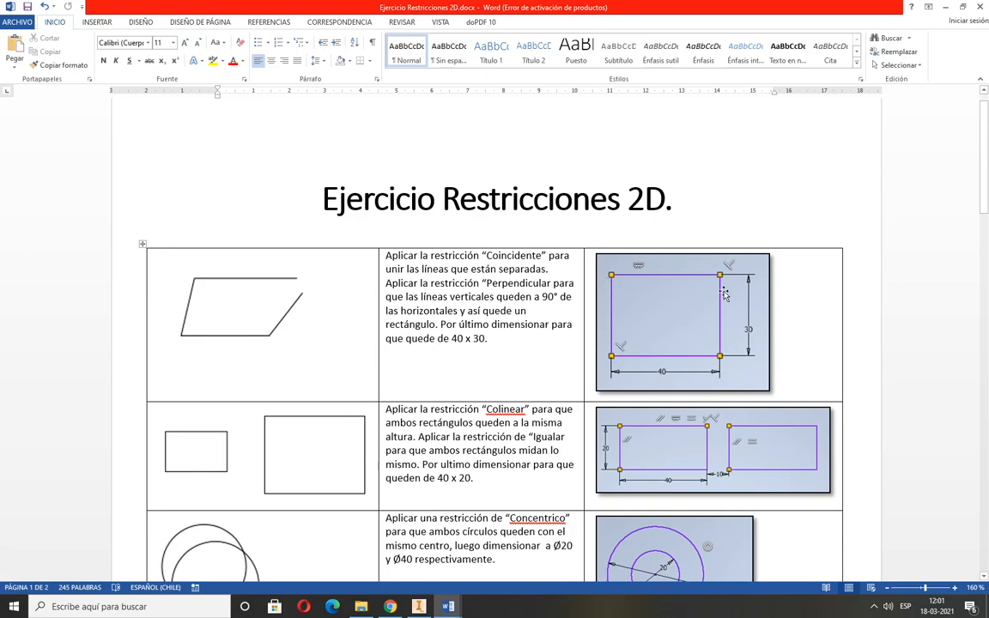
- Switch back to Inventor and open Sketch1 of the exercise part for editing
key("alt+Tab")
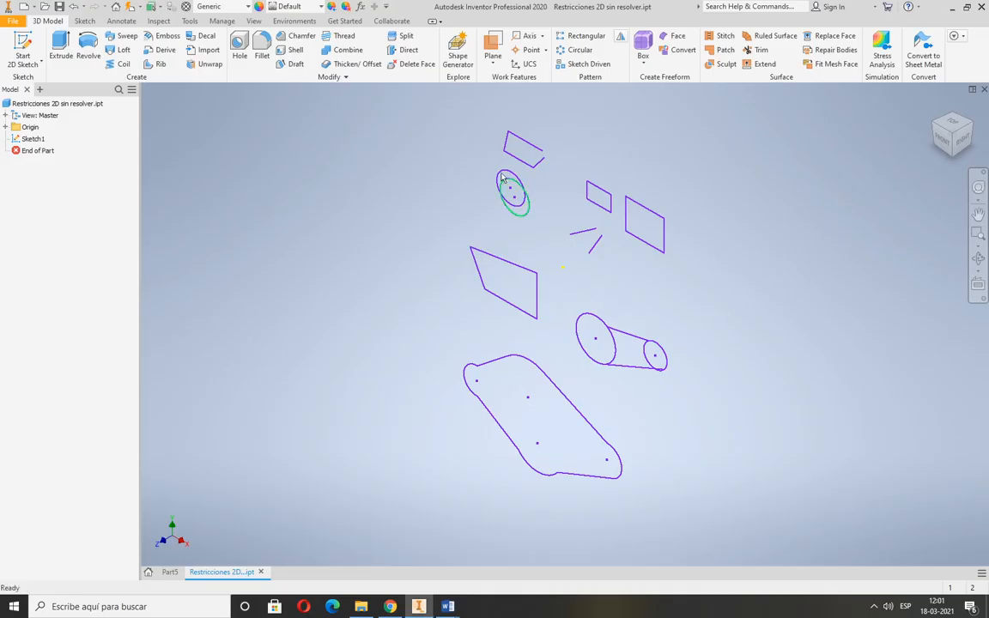
left_click(32, 138)
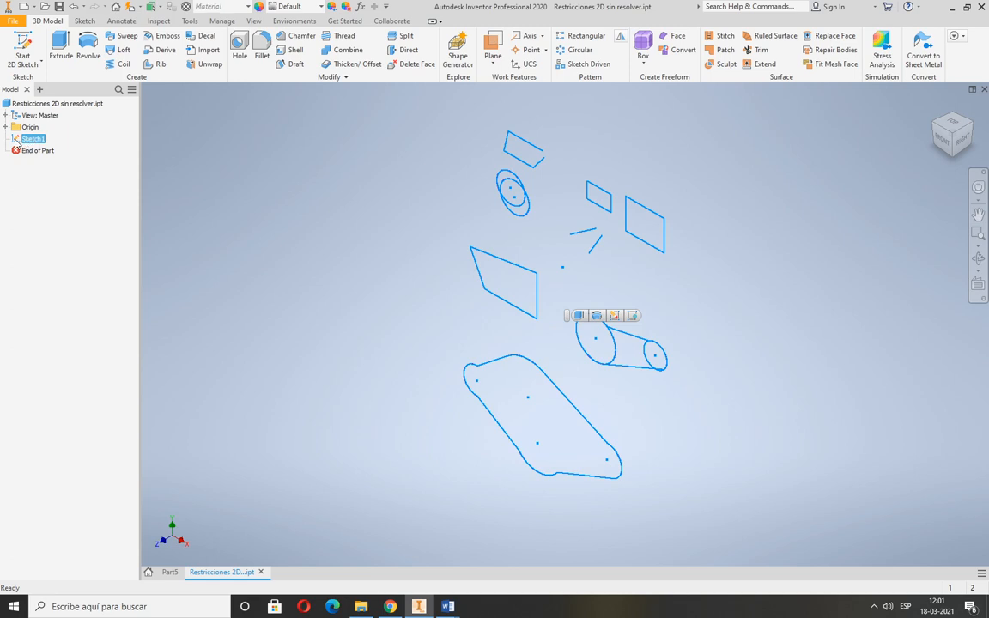
double_click(15, 139)
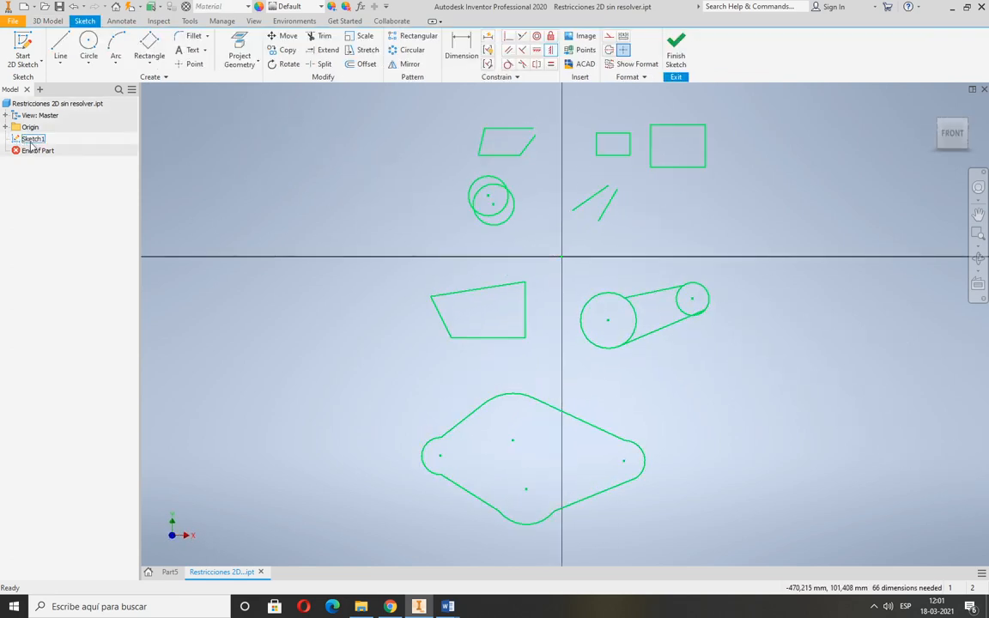
- Join the open endpoints of the upper-left quadrilateral's slanted right side and top line with a coincident constraint
scroll(535, 136, "up", 5)
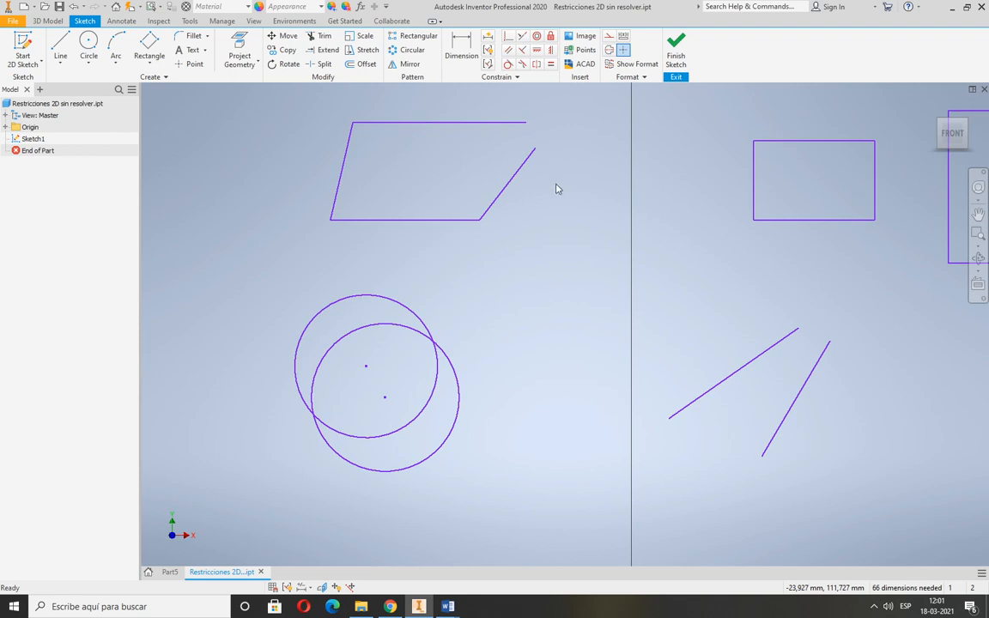
middle_click_drag(554, 191, 514, 249)
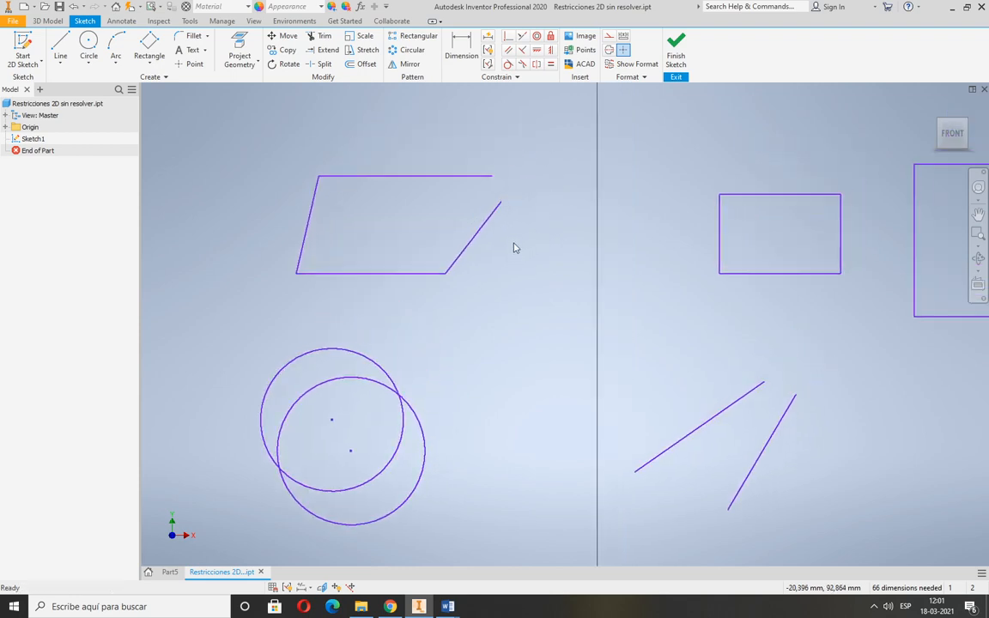
left_click(509, 39)
left_click(502, 205)
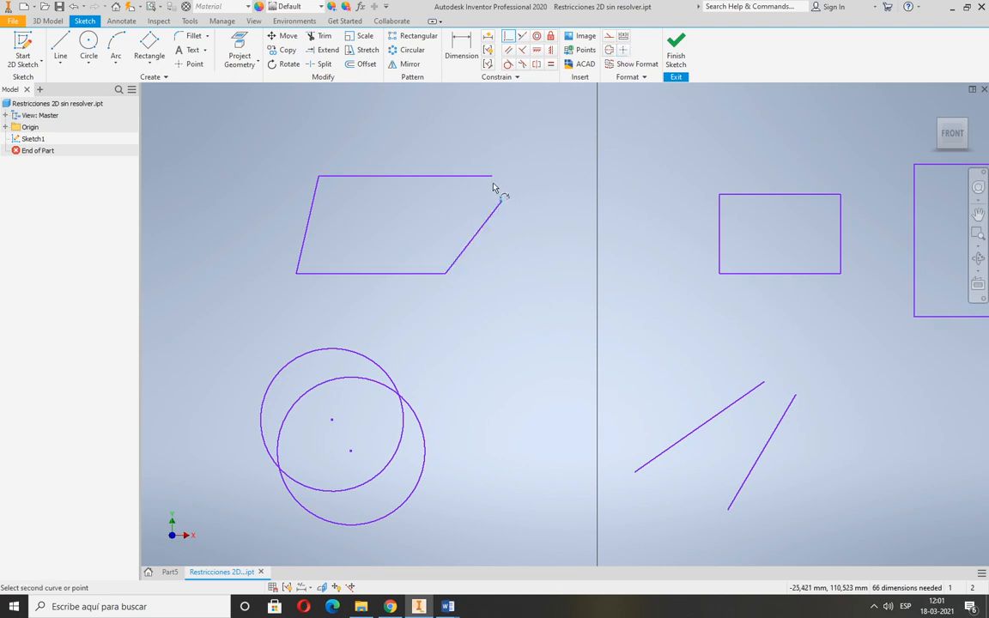
left_click(493, 178)
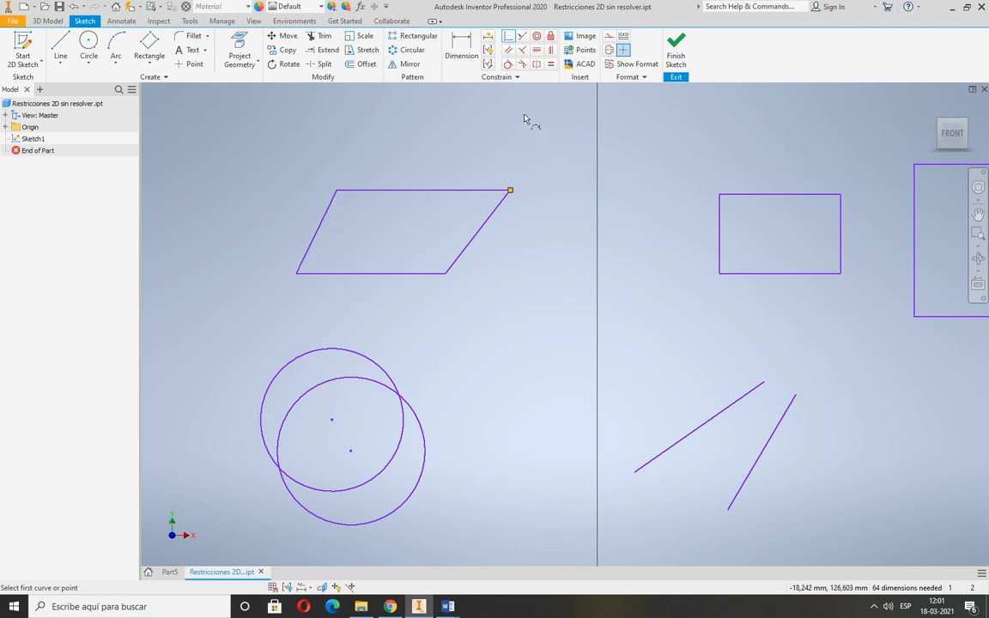
- Make the upper-left quadrilateral a rectangle with perpendicular constraints between its left side and bottom line and its right side and top line
left_click(523, 50)
left_click(326, 248)
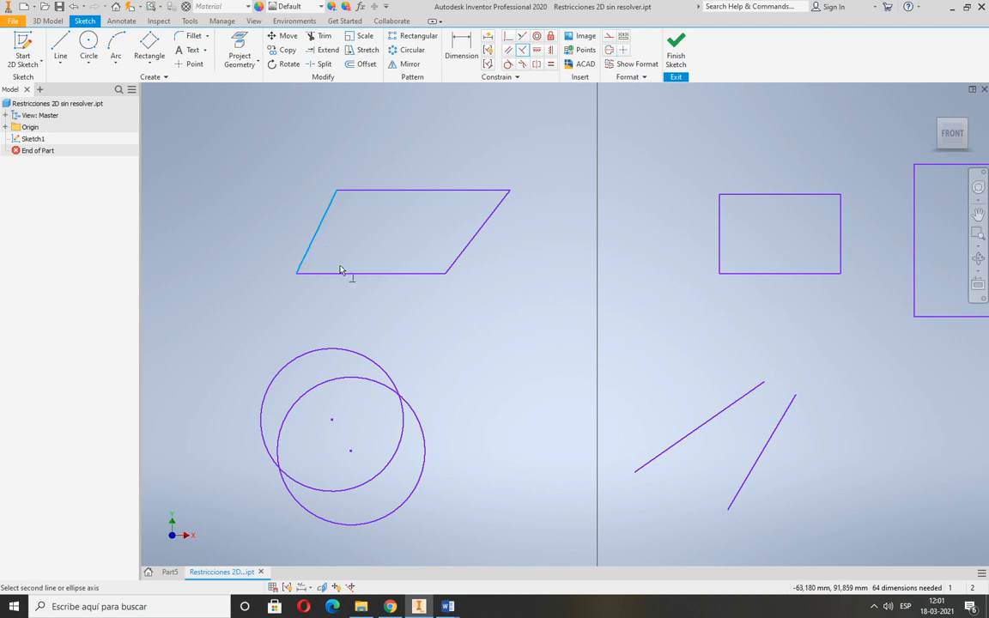
left_click(341, 273)
left_click(473, 247)
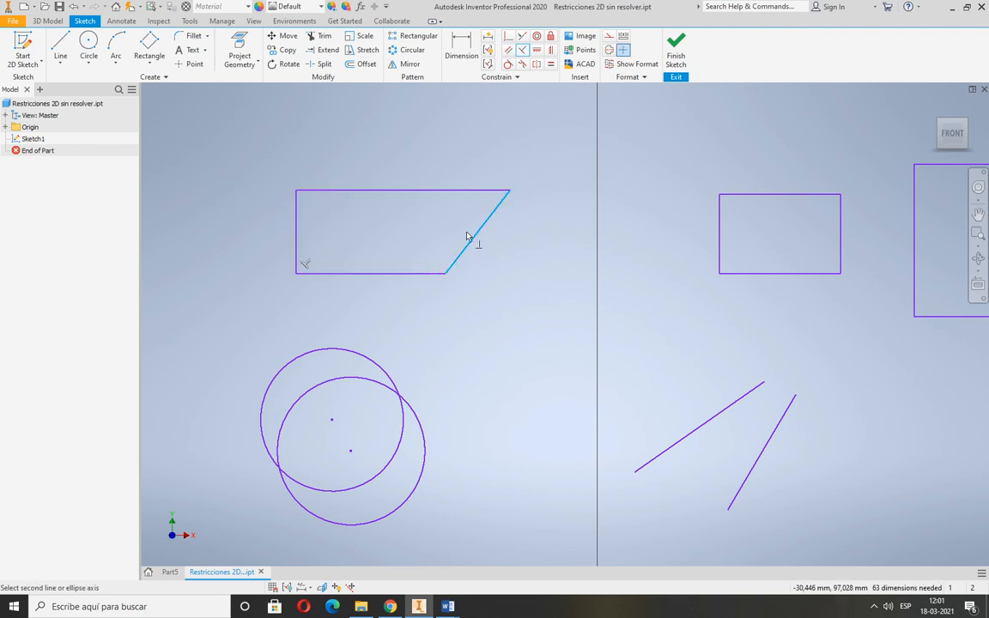
left_click(460, 196)
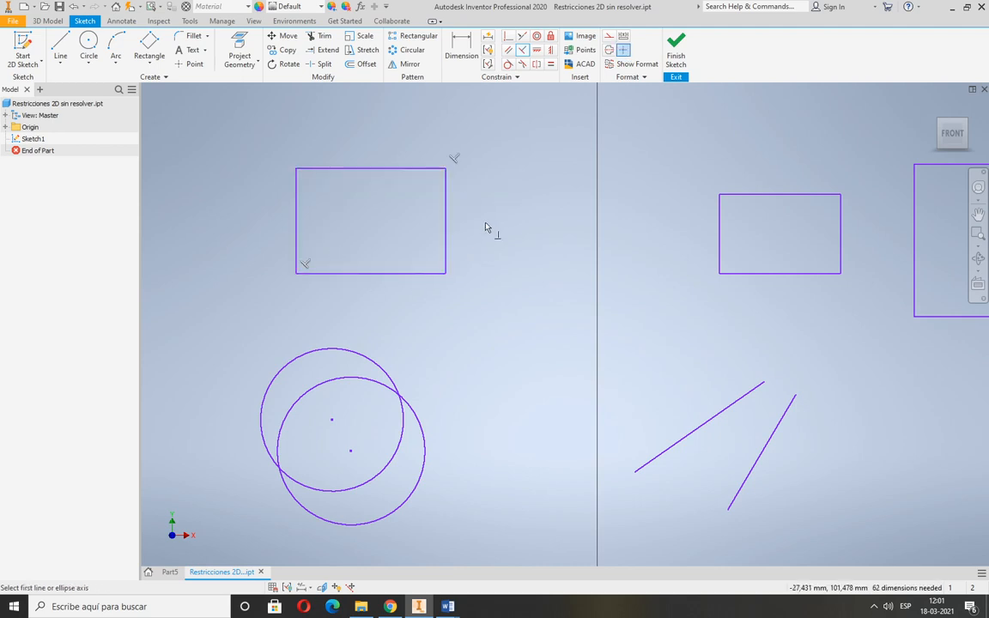
- Check the first exercise's target size in the Word document and dimension the rectangle in Inventor as 40 mm wide and 30 mm high
key("alt+Tab")
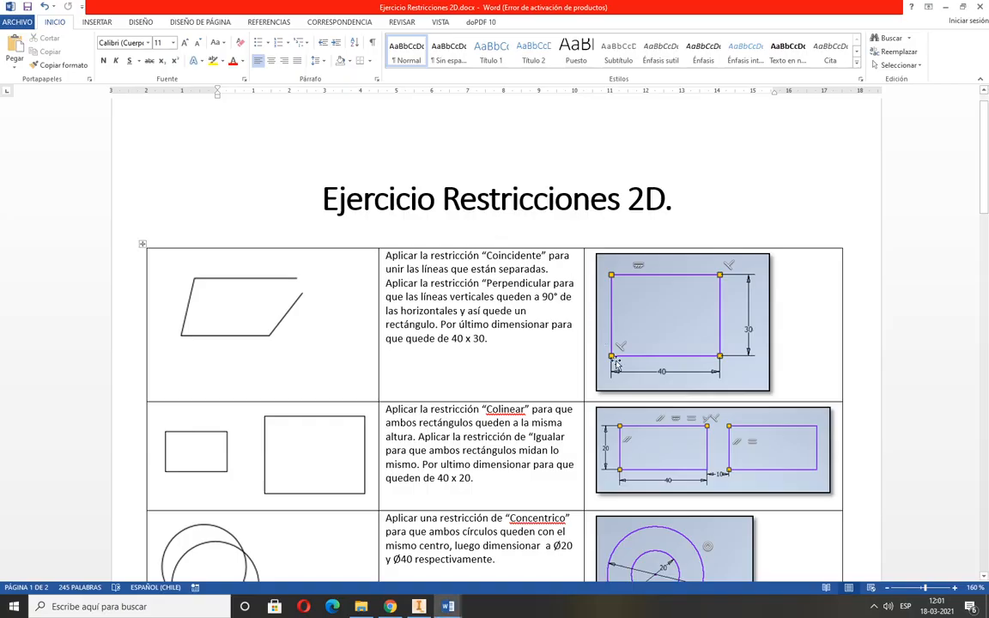
key("alt+Tab")
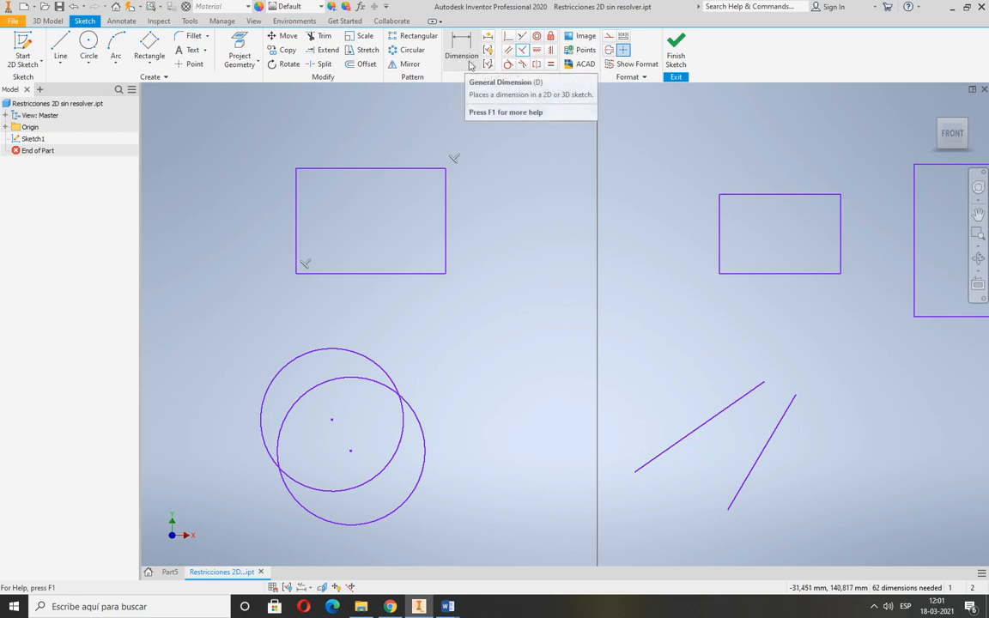
left_click(464, 56)
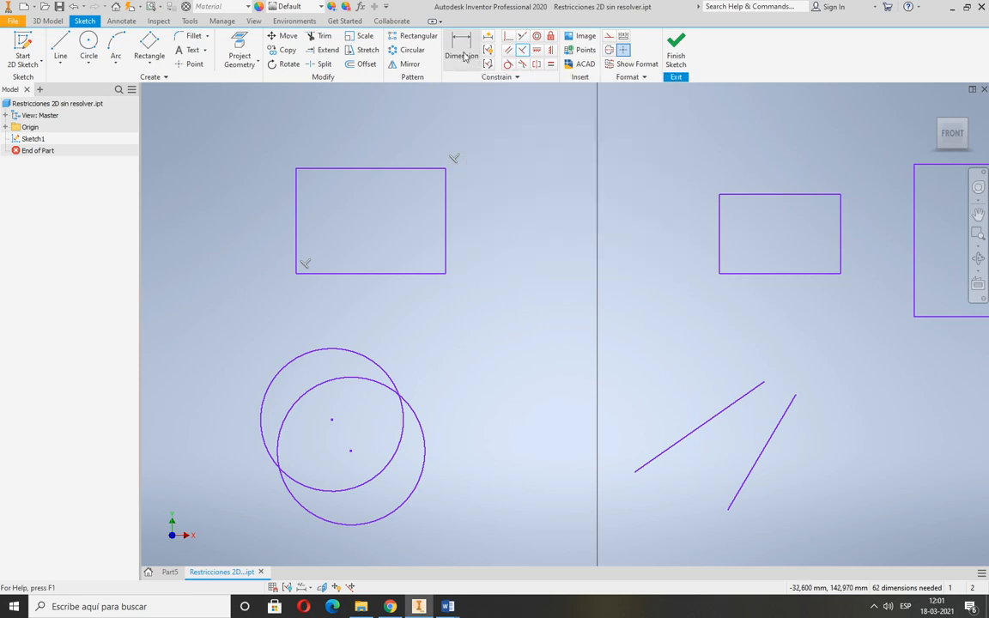
left_click(406, 275)
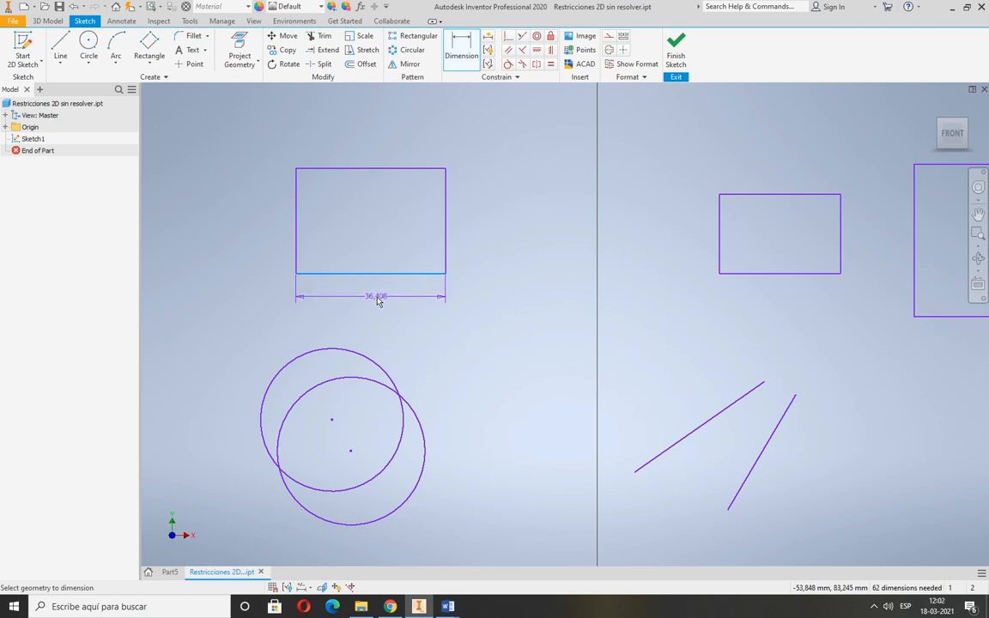
left_click(379, 301)
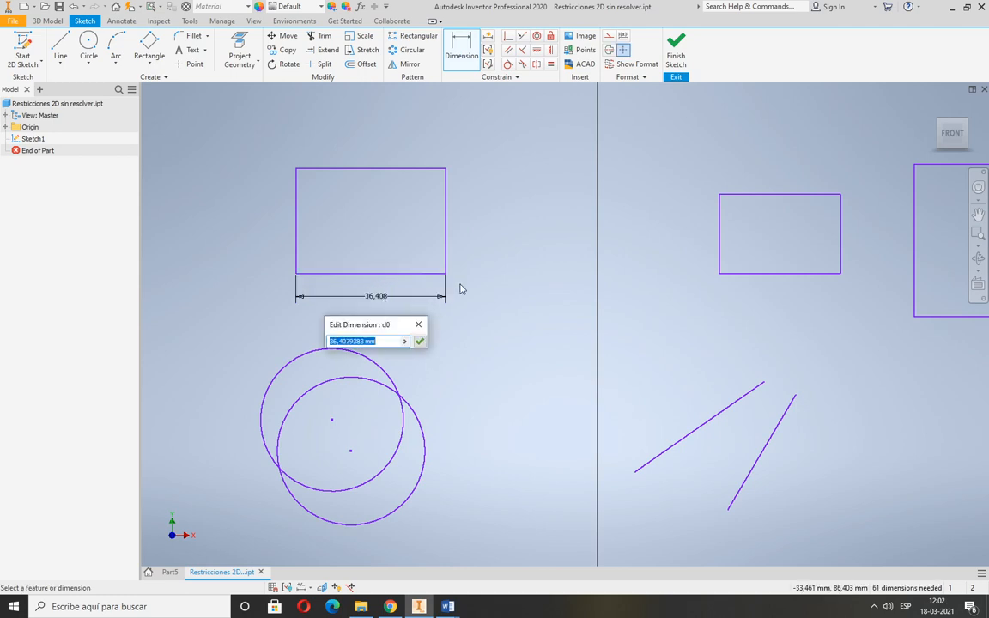
type("40")
key("Return")
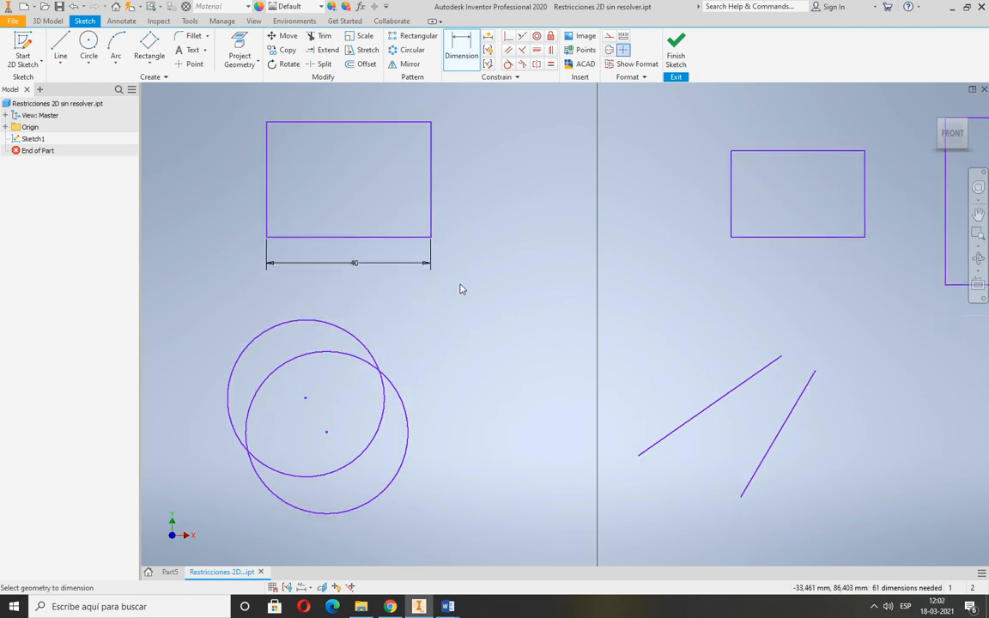
left_click(432, 159)
left_click(460, 168)
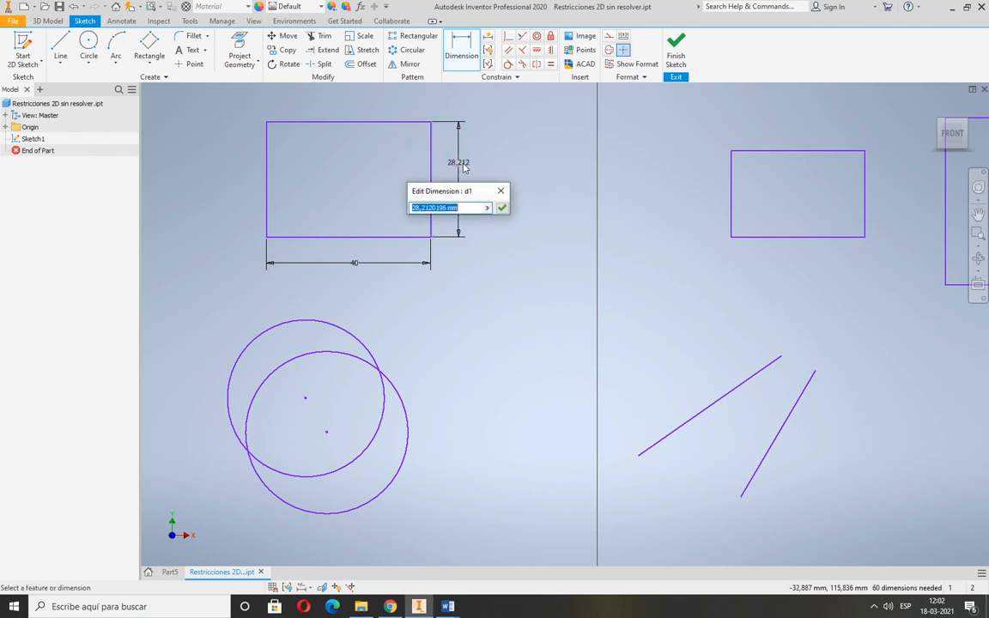
type("30")
key("Return")
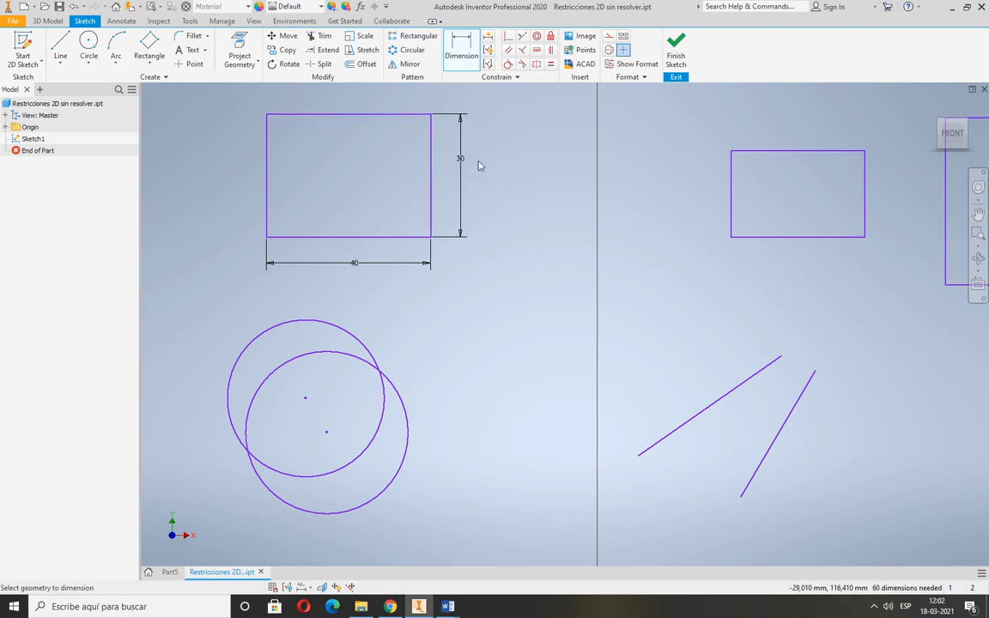
- Switch to the Word document, read the second exercise's instructions for the two rectangles, and return to Inventor
key("alt+Tab")
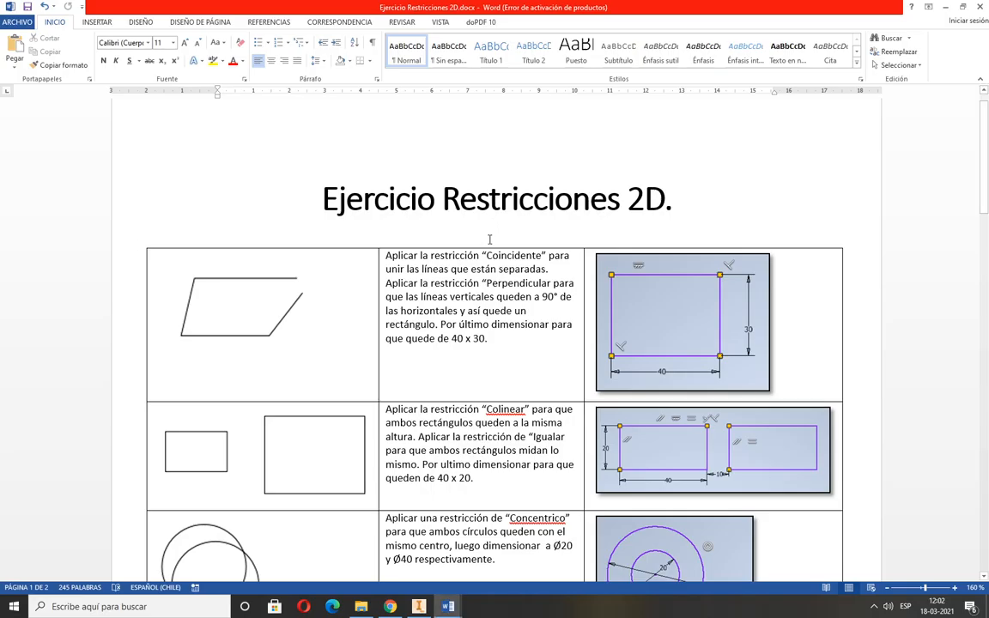
scroll(500, 269, "down", 3)
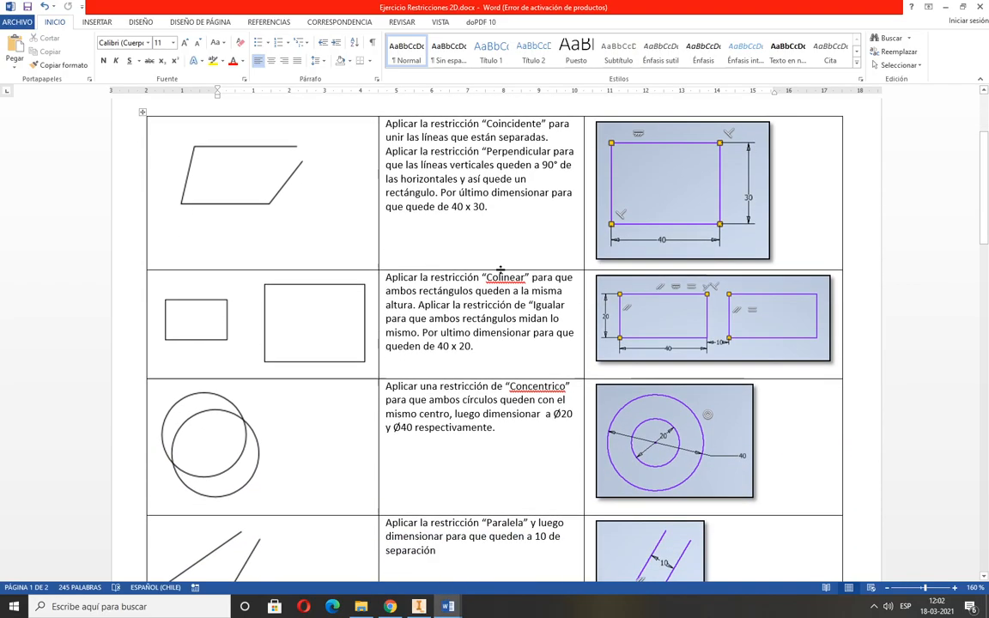
key("alt+Tab")
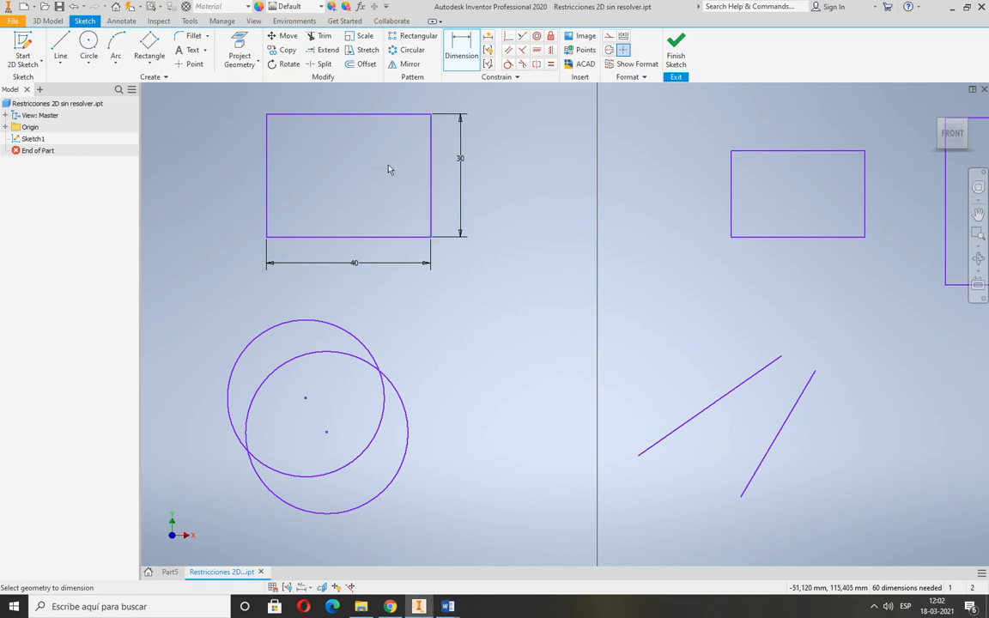
key("alt+Tab")
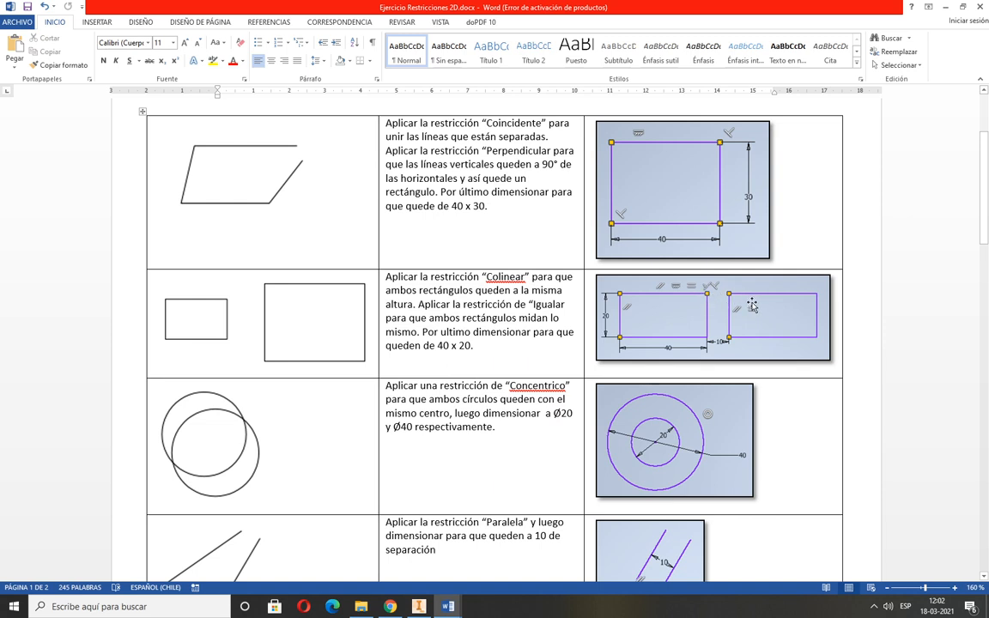
key("alt+Tab")
- Apply equal constraints between the top edges and between the left edges of the two rectangles on the sketch's right half
mouse_move(748, 296)
left_mouse_down()
mouse_move(568, 348)
mouse_move(435, 365)
left_mouse_up()
middle_click_drag(436, 365, 426, 337)
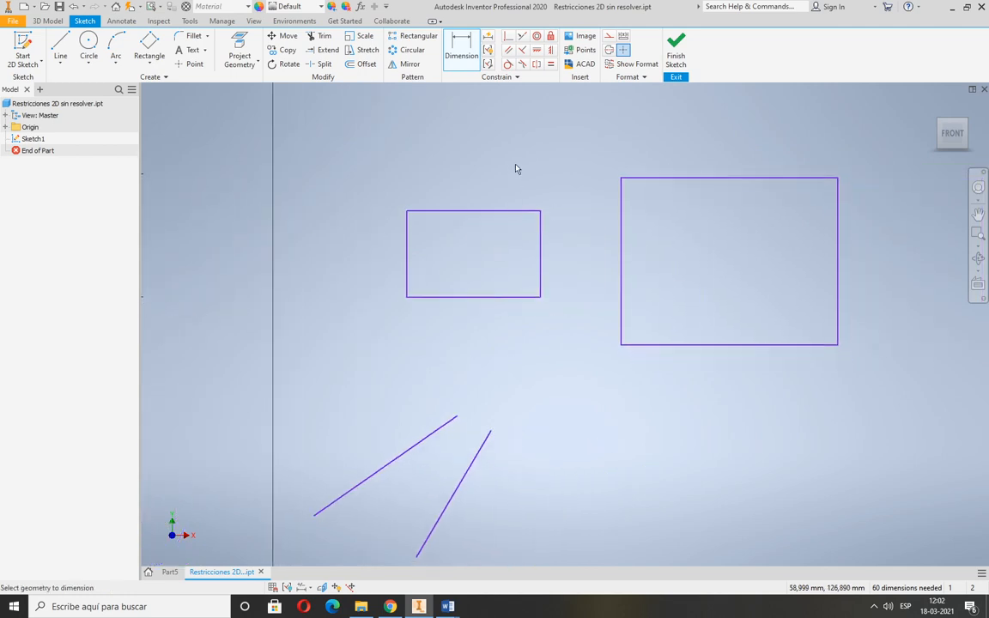
left_click(551, 64)
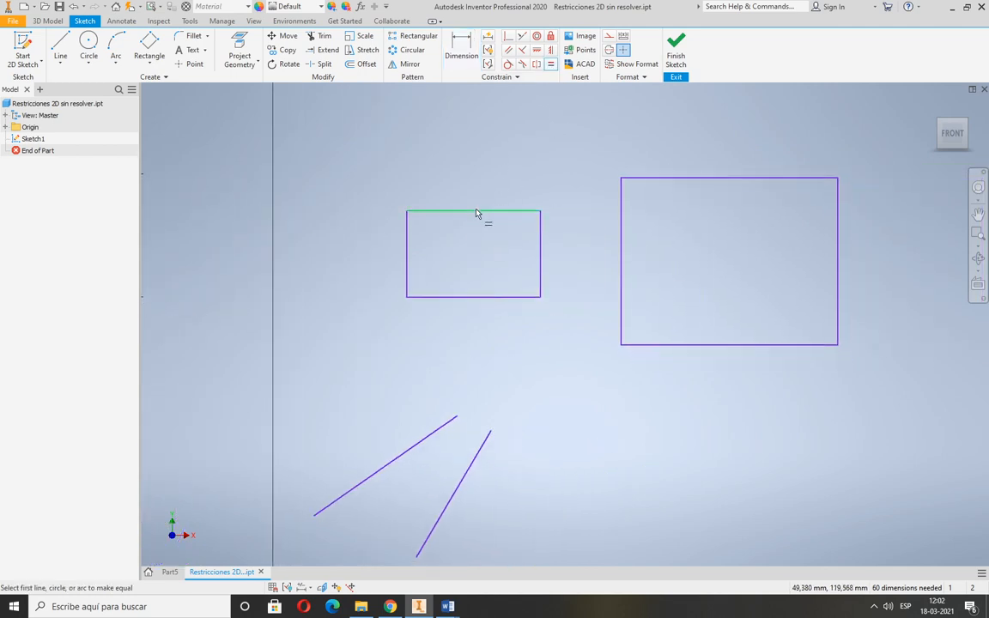
left_click(479, 211)
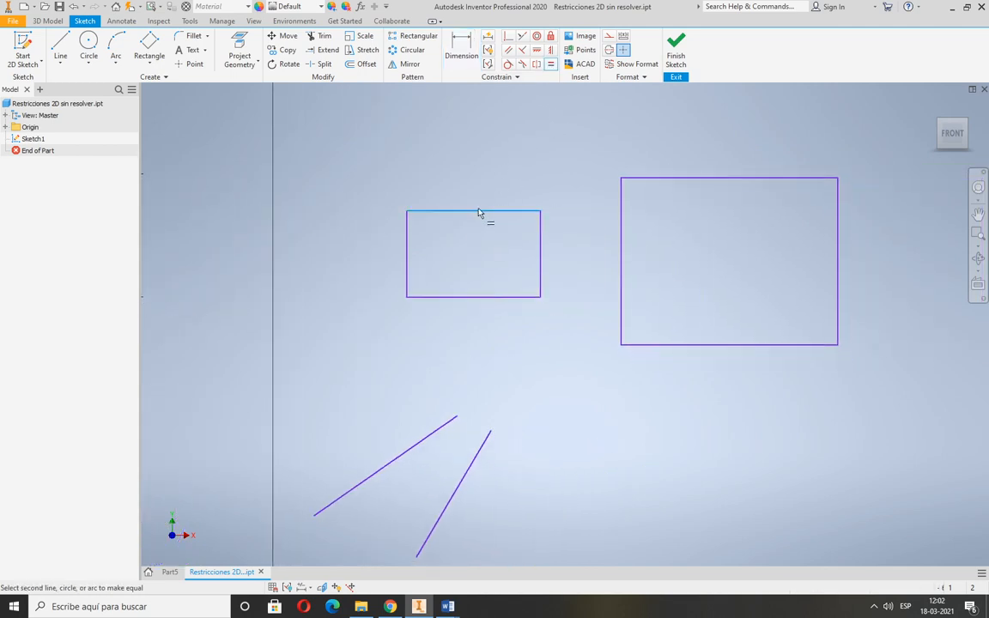
left_click(680, 178)
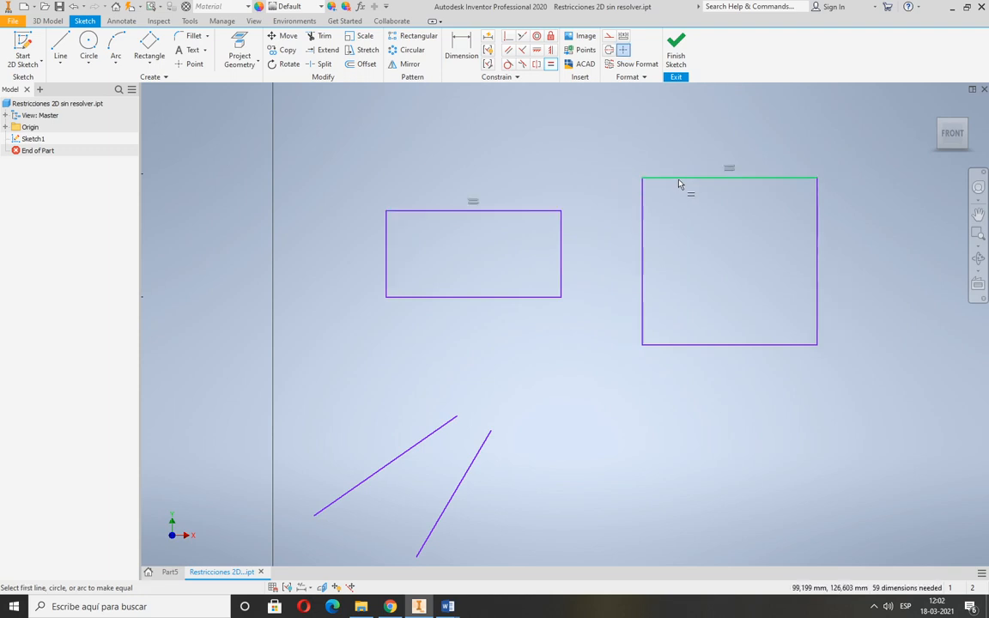
left_click(389, 259)
left_click(643, 263)
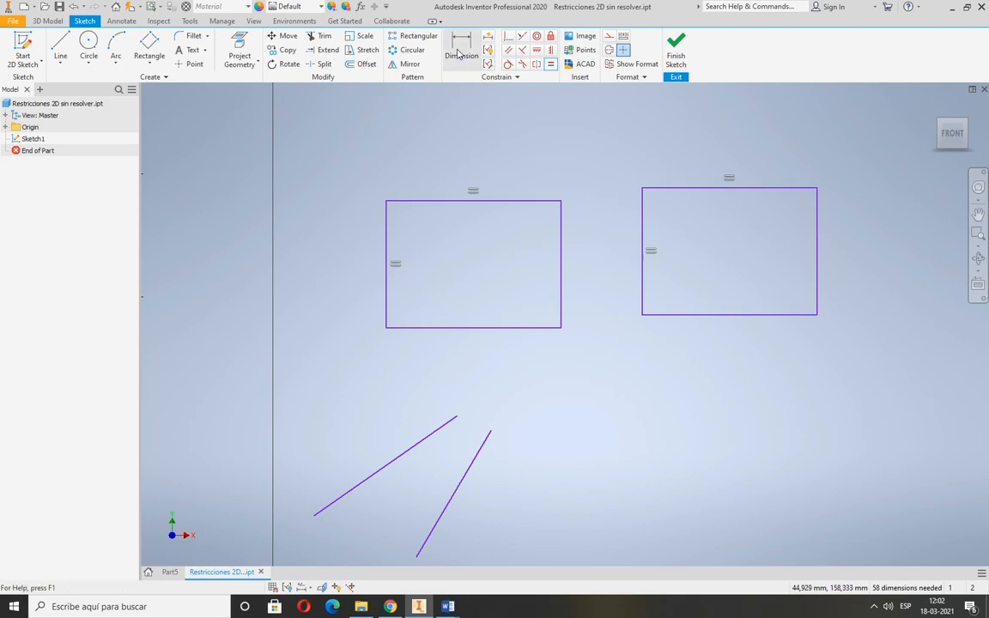
- Check the second exercise's sizes in Word and dimension the left rectangle of the pair in Inventor as 20 mm high and 40 mm wide
key("alt+Tab")
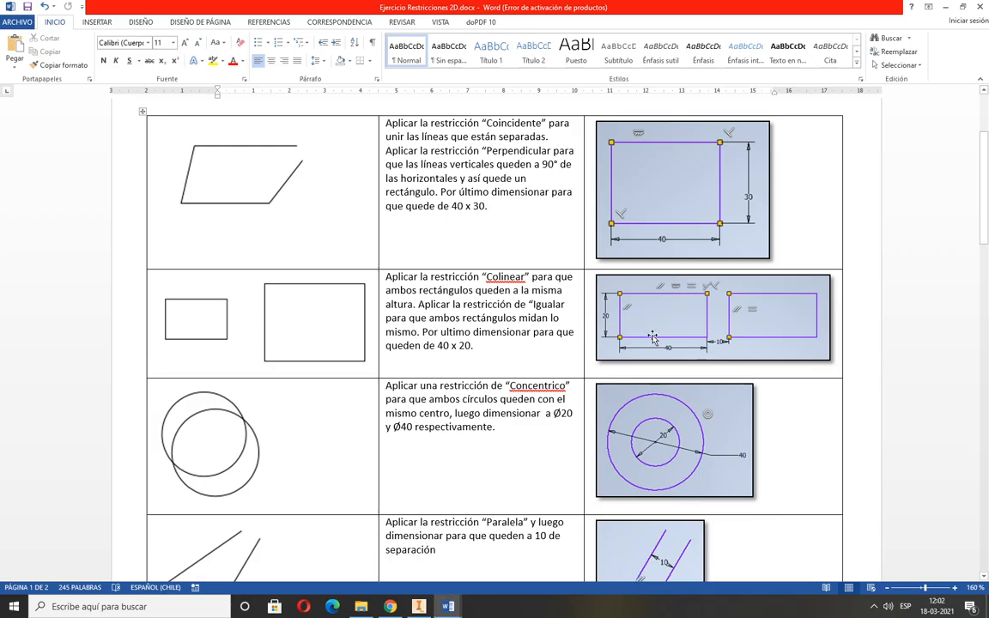
key("alt+Tab")
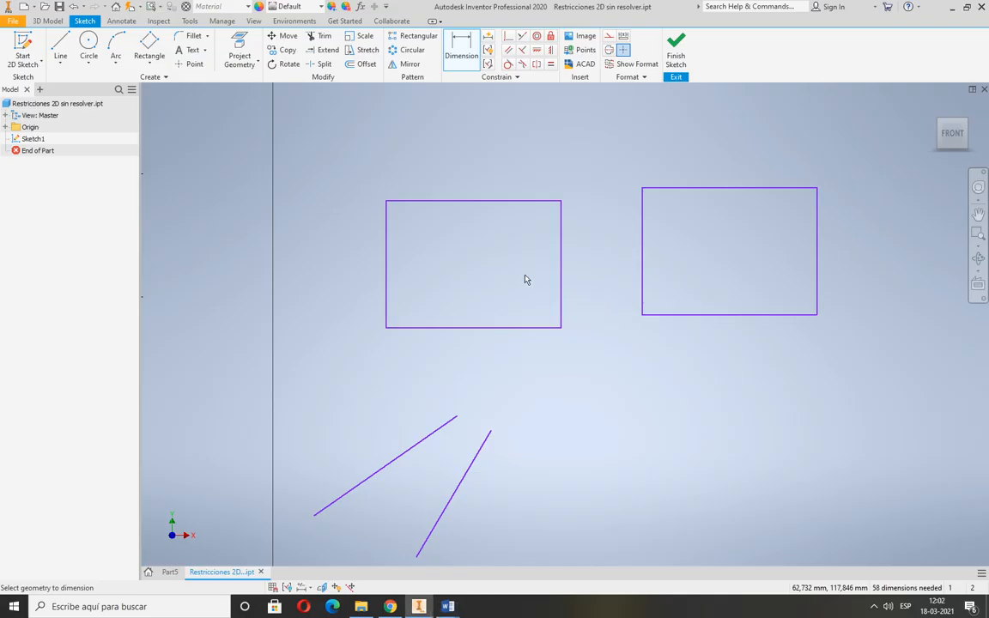
left_click(386, 241)
left_click(347, 247)
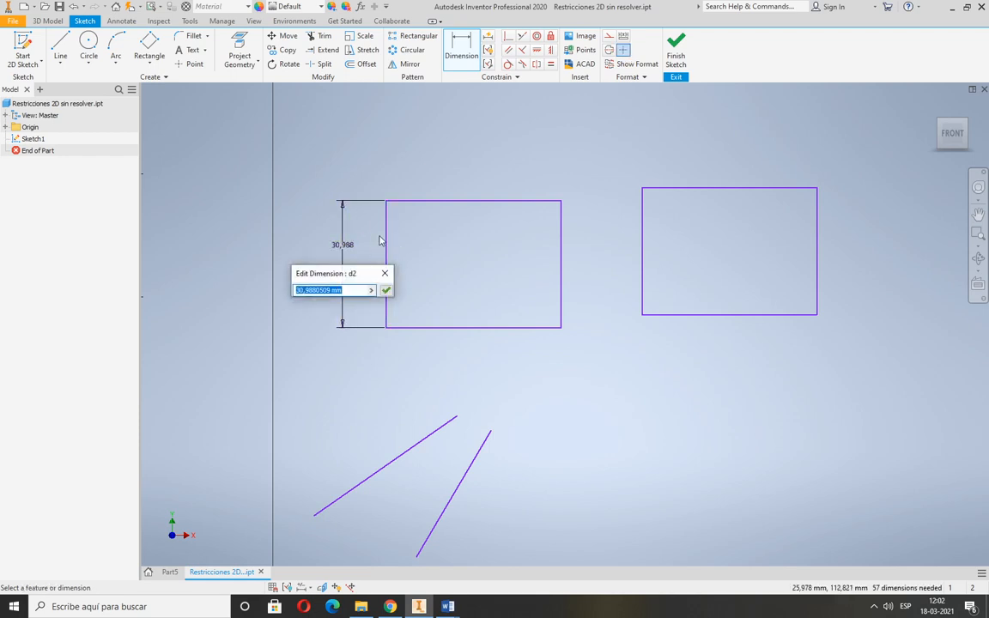
type("20")
key("Return")
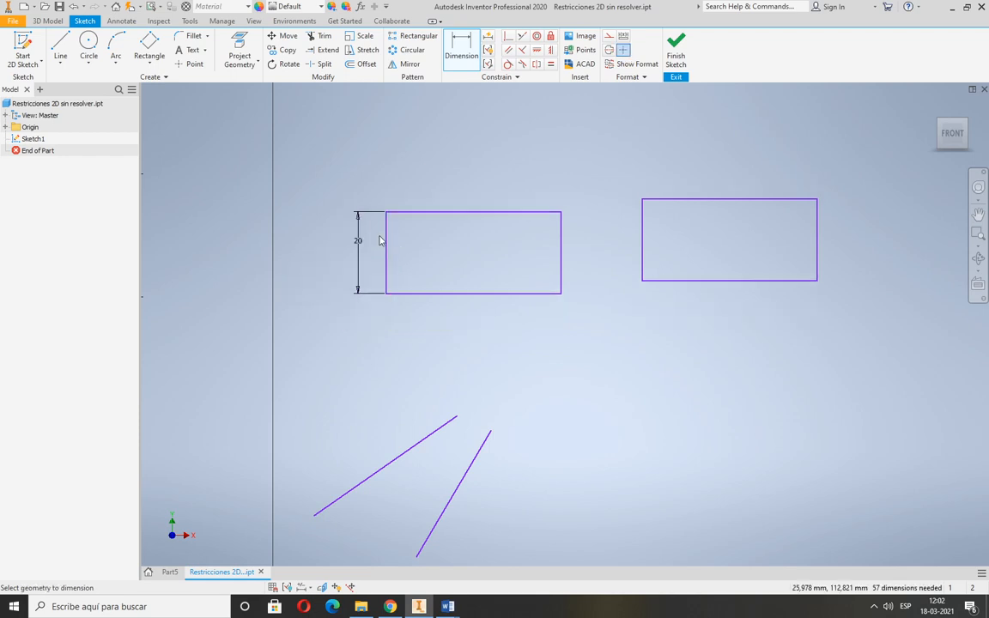
left_click(464, 293)
left_click(468, 326)
type("40")
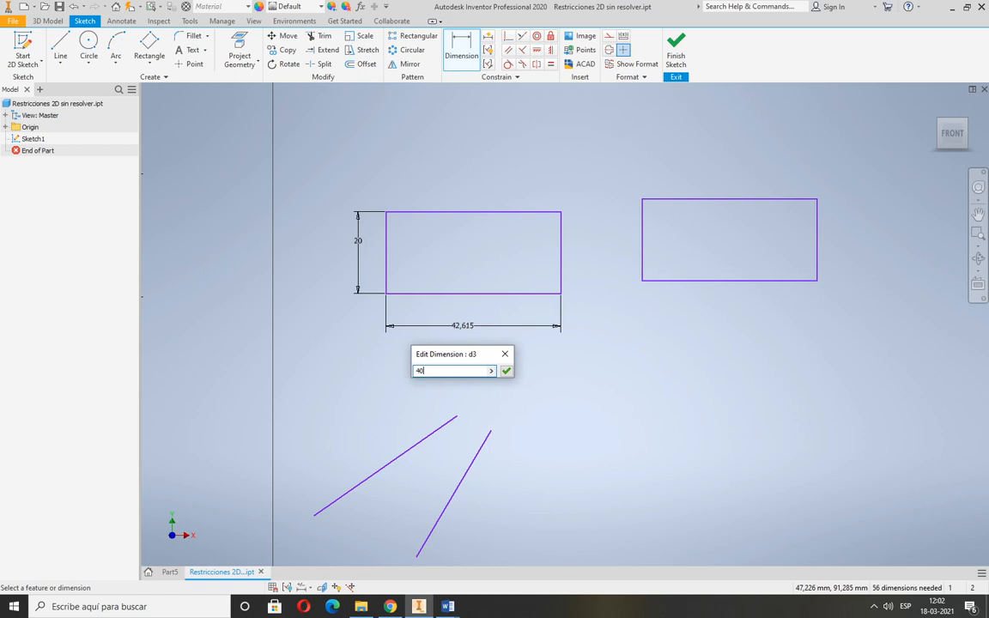
key("Return")
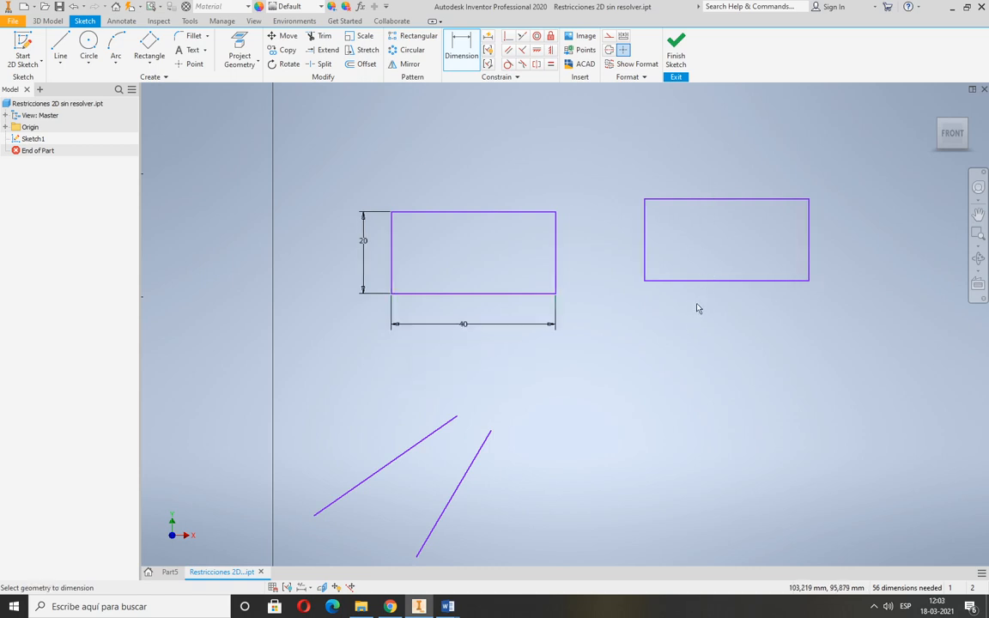
- Align the top edges of the two equal rectangles with a collinear constraint
left_click(522, 40)
left_click(518, 213)
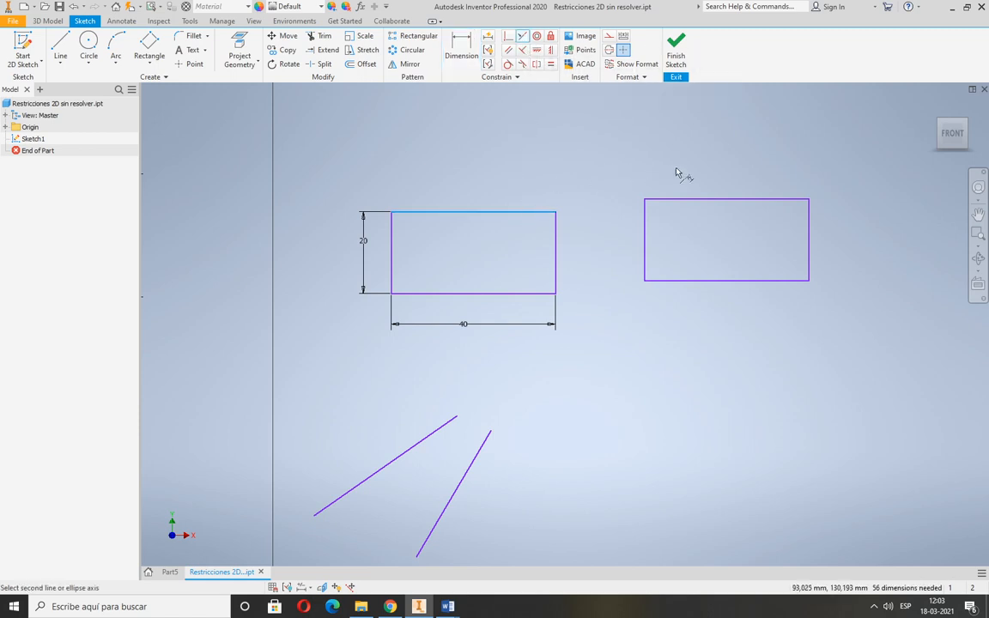
left_click(687, 200)
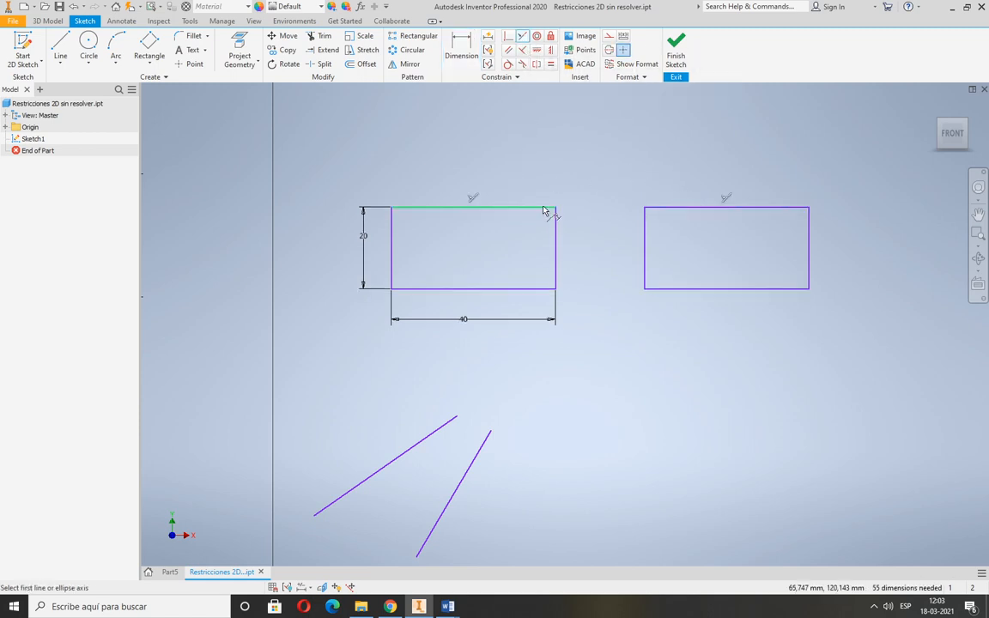
- Dimension the gap between the facing vertical edges of the two rectangles as 10 mm
left_click(464, 53)
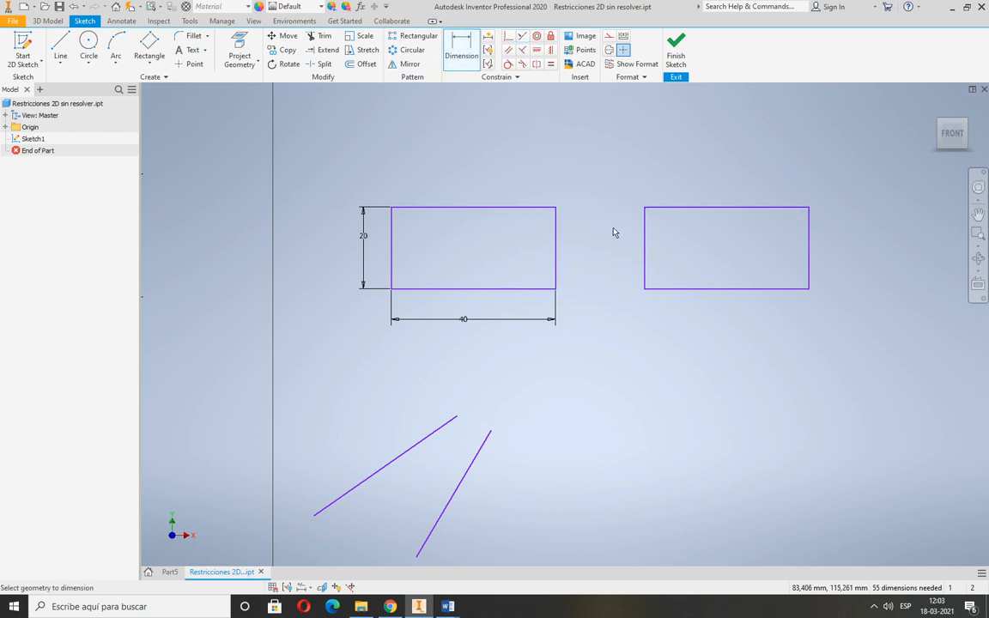
left_click(558, 230)
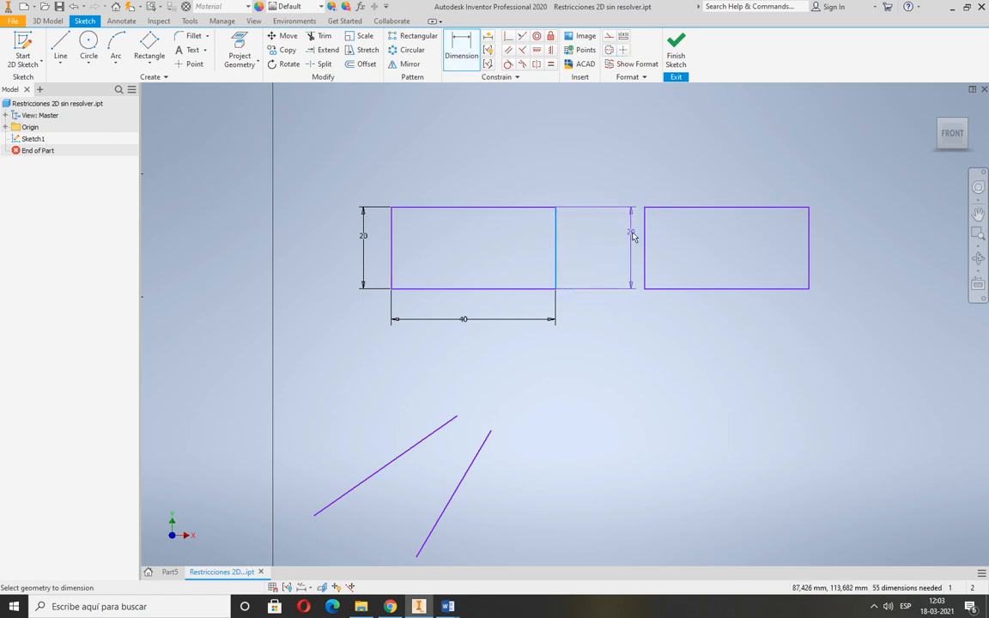
left_click(643, 237)
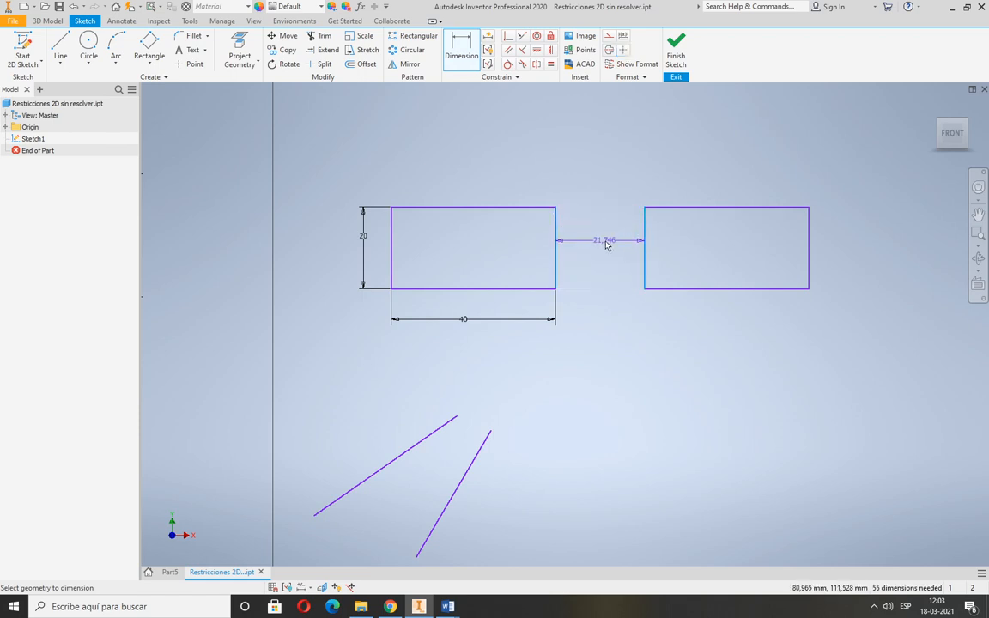
left_click(601, 240)
type("1")
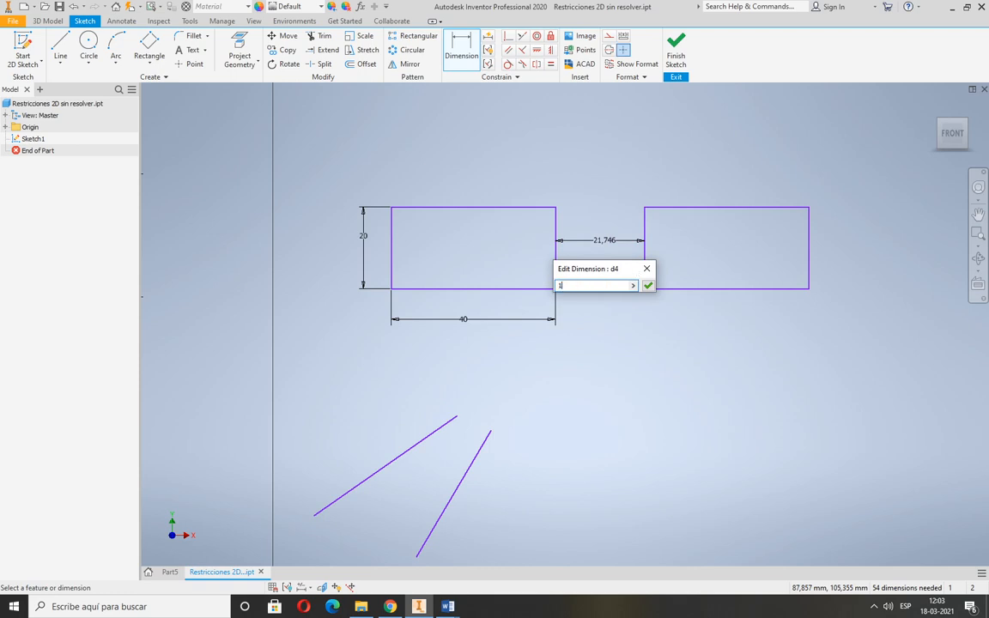
type("0")
key("Return")
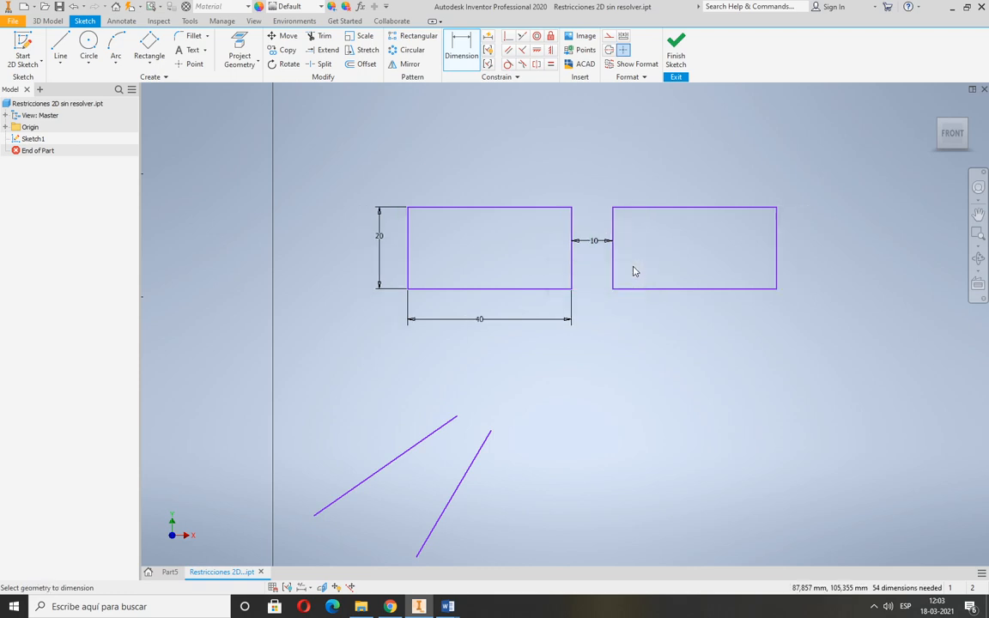
left_click(471, 57)
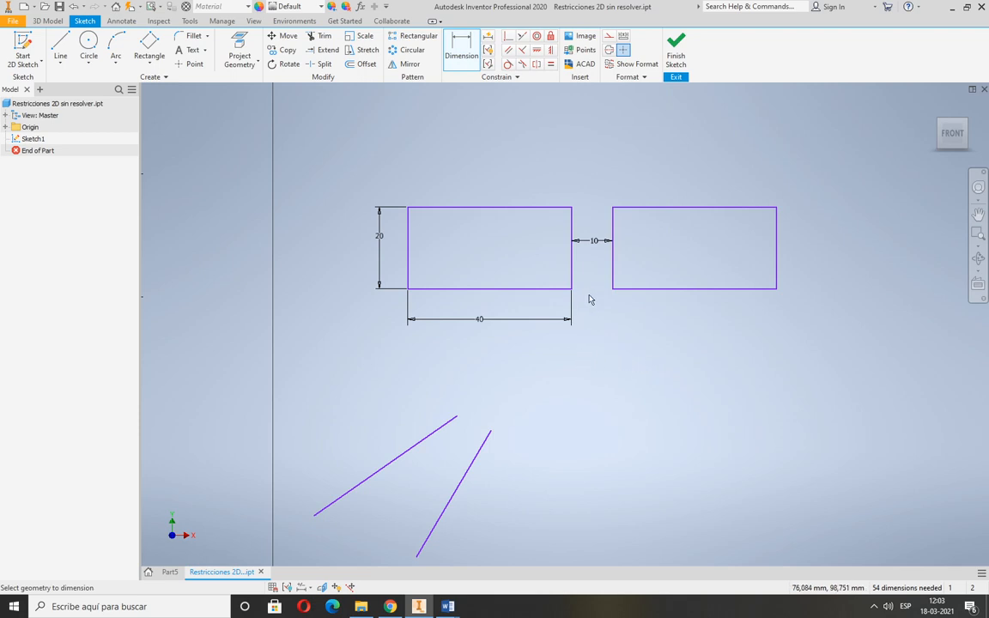
left_click(614, 270)
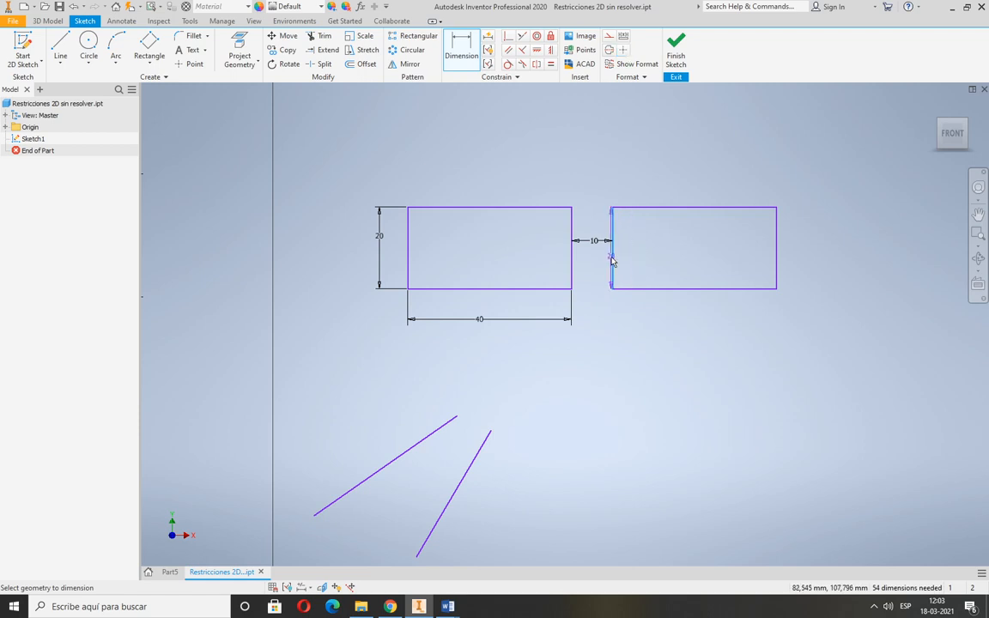
left_click(572, 266)
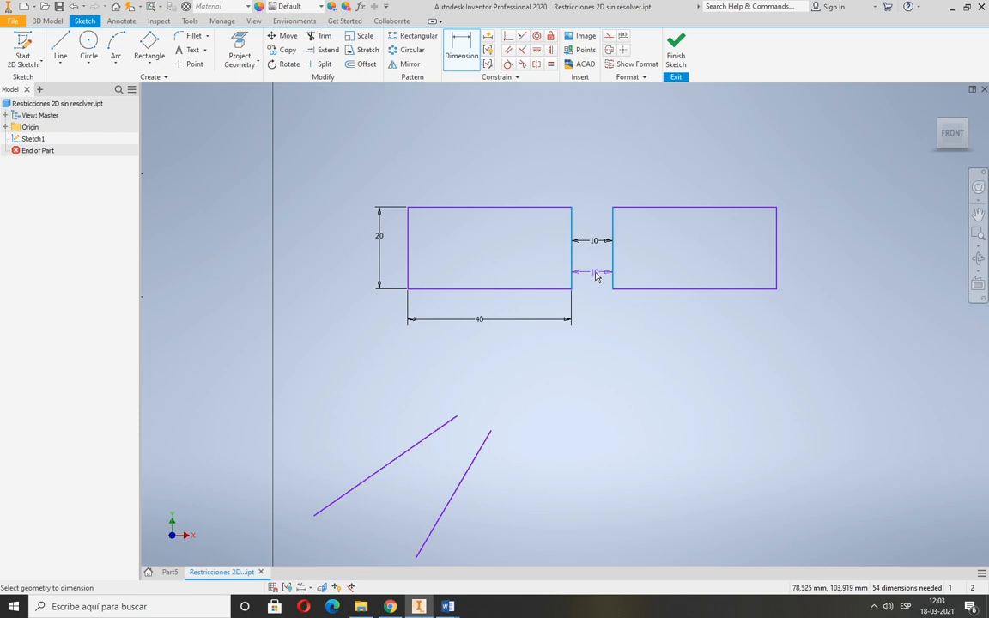
key("Escape")
scroll(444, 326, "down", 3)
mouse_move(444, 326)
middle_mouse_down()
mouse_move(563, 298)
mouse_move(630, 244)
middle_mouse_up()
key("d")
left_click(401, 363)
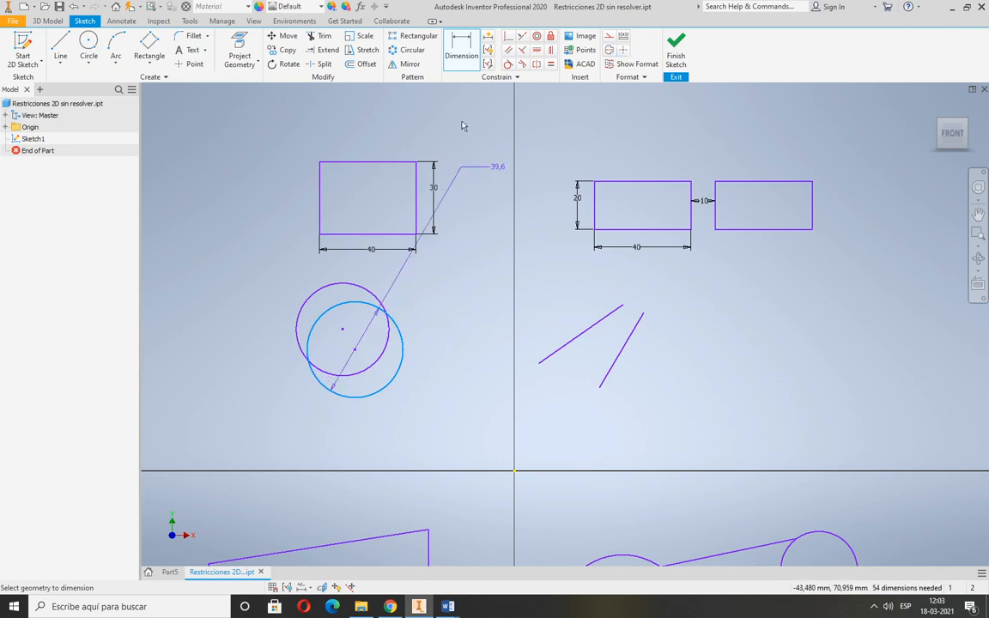
key("Escape")
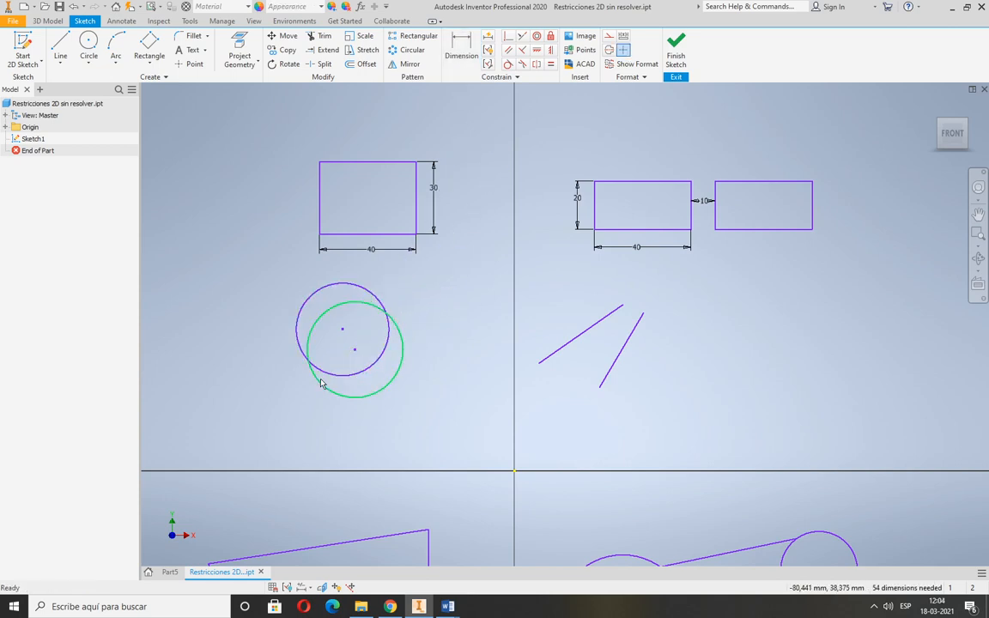
- Apply a concentric constraint between the two overlapping circles below the 40 x 30 rectangle
scroll(322, 382, "down", 3)
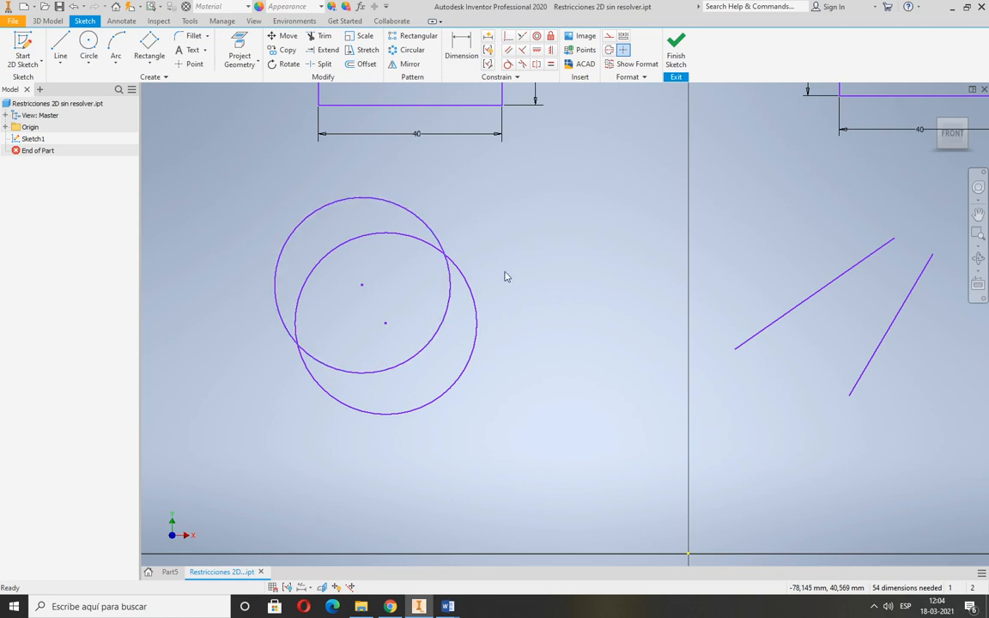
left_click(537, 35)
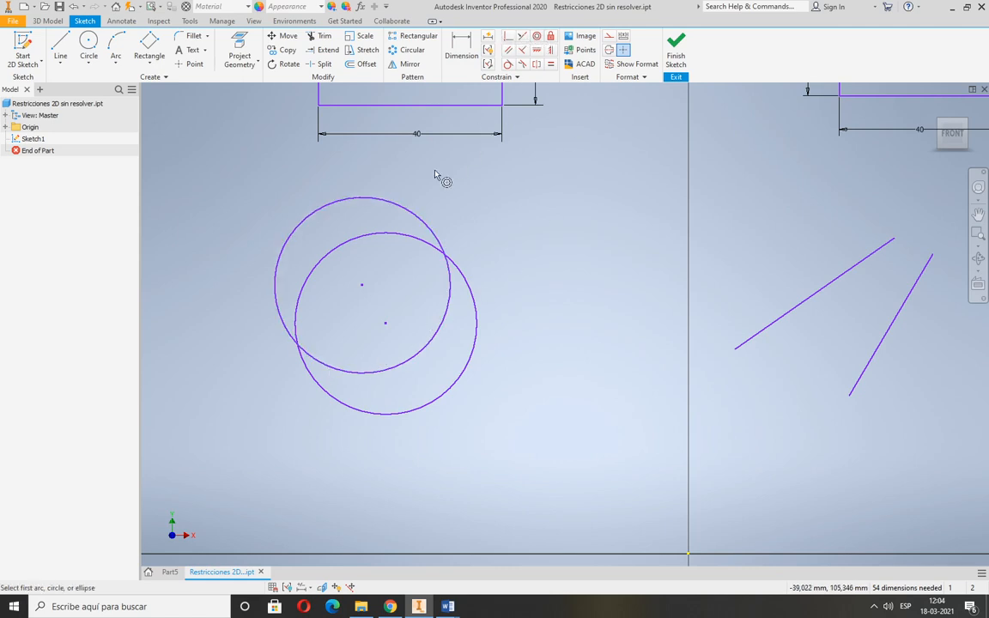
left_click(403, 211)
left_click(409, 237)
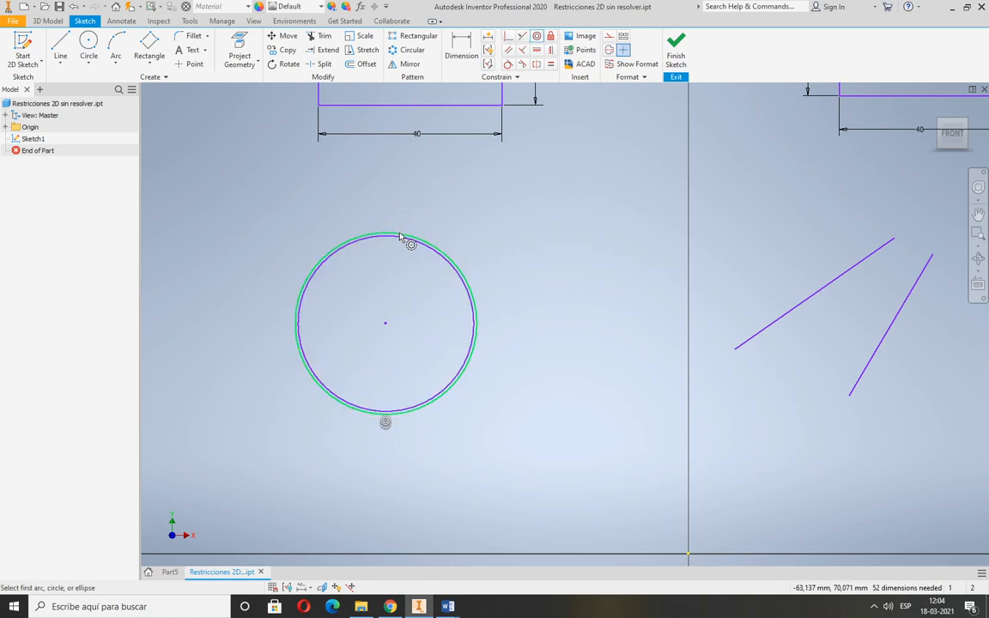
- Check the third exercise's diameters in Word and dimension the inner concentric circle in Inventor as 20 mm in diameter
key("alt+Tab")
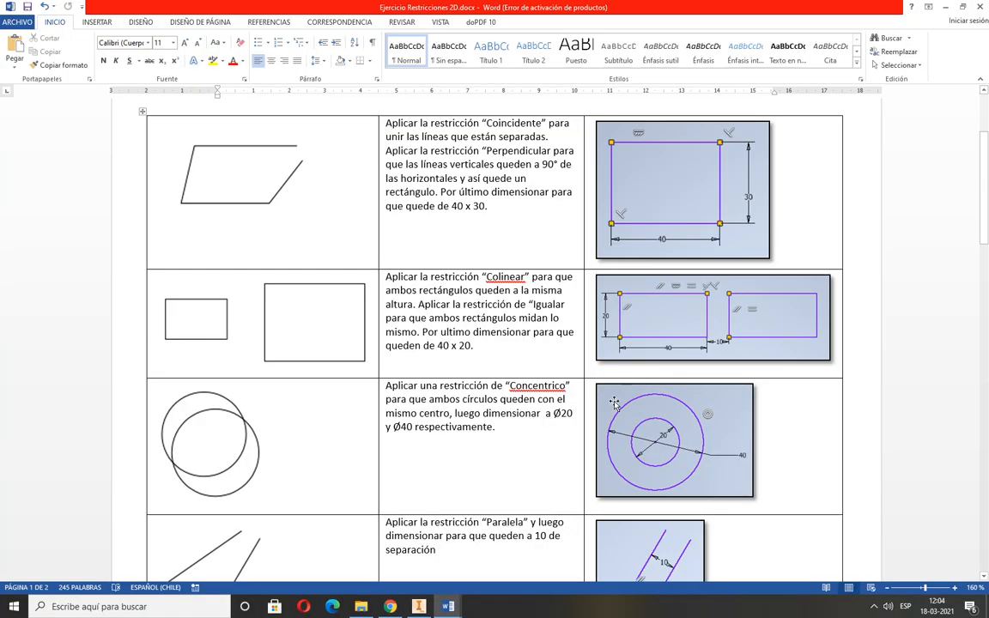
scroll(615, 404, "down", 1)
key("alt+Tab")
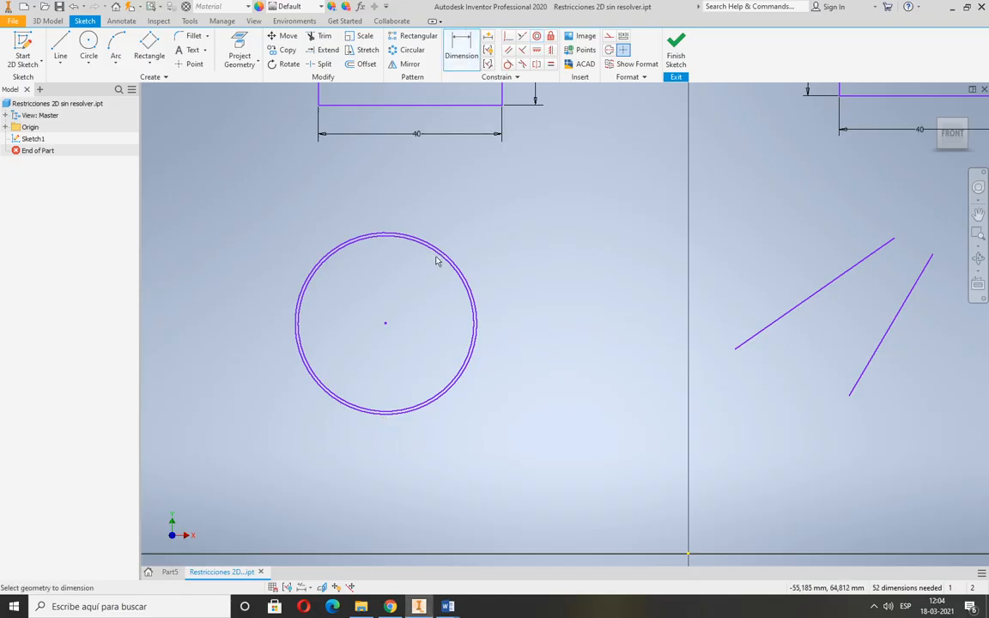
left_click(441, 262)
left_click(419, 273)
type("20")
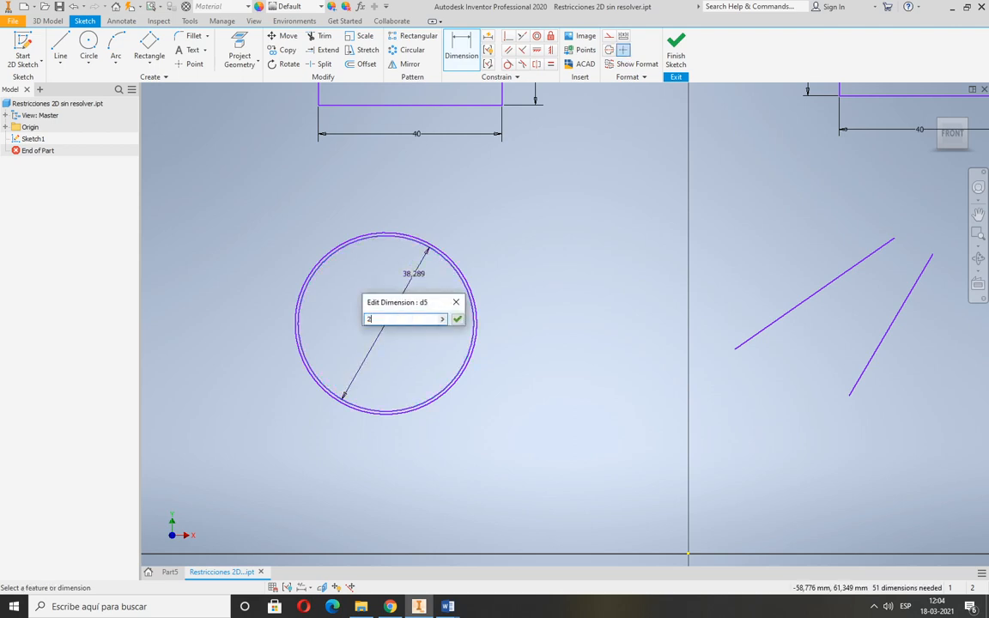
key("Return")
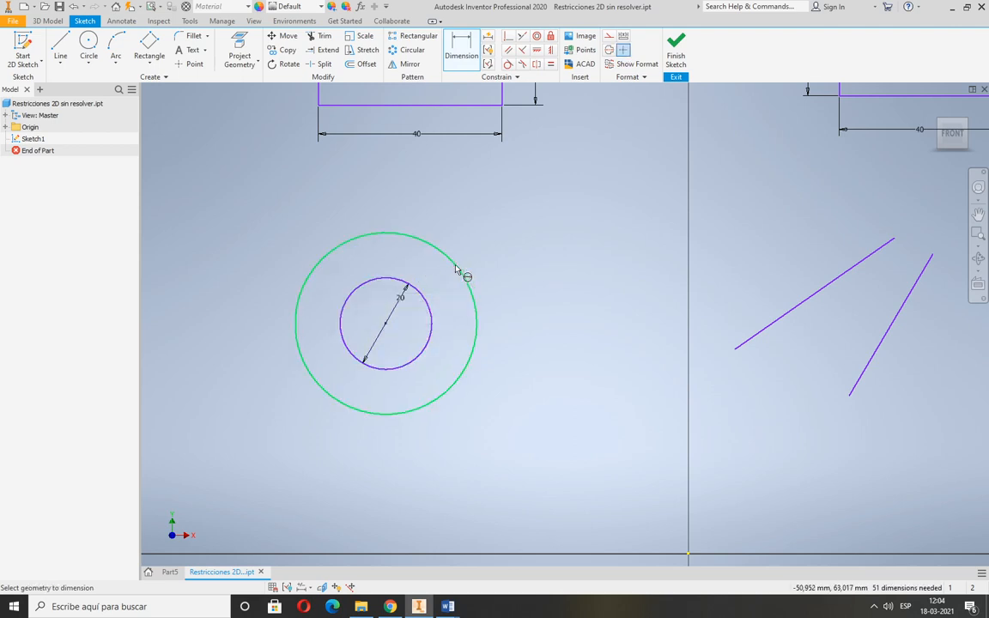
- Dimension the outer concentric circle's diameter as 40 mm
left_click(461, 272)
left_click(471, 304)
type("40")
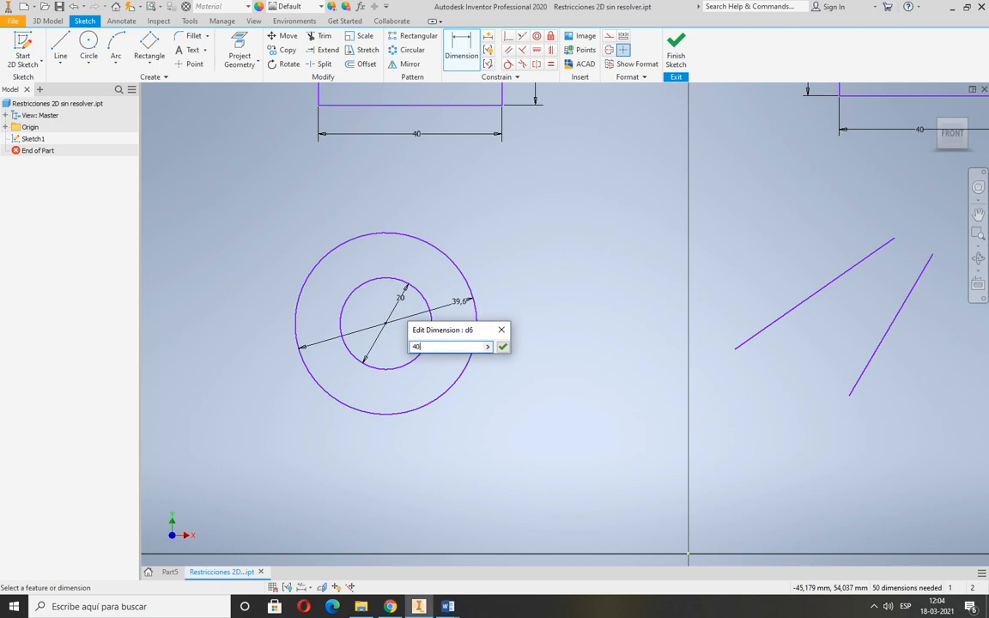
key("Return")
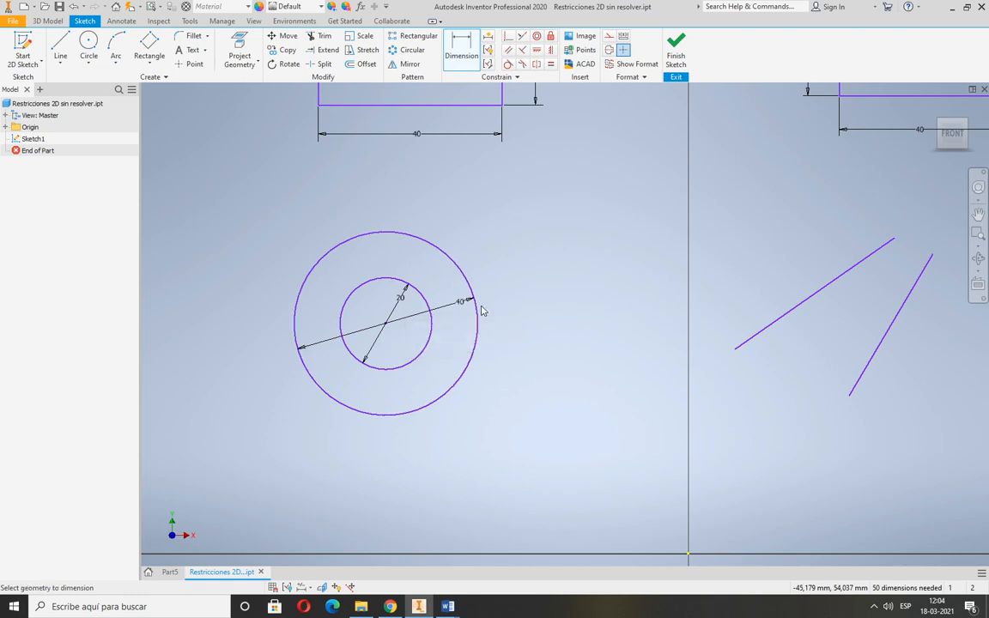
- Apply a parallel constraint between the two slanted lines below the pair of equal rectangles
middle_click_drag(569, 404, 312, 404)
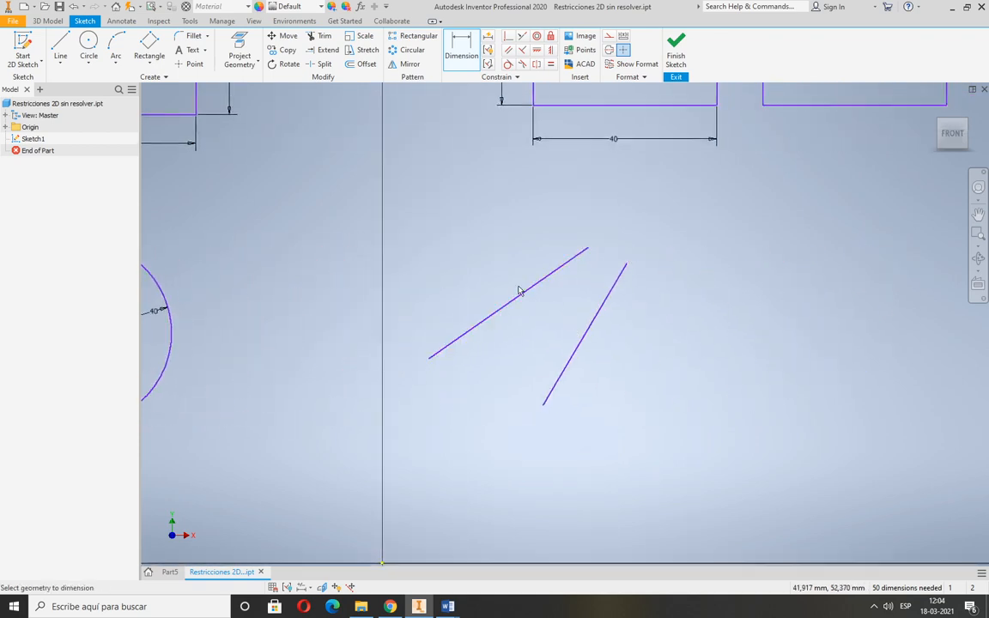
left_click(509, 49)
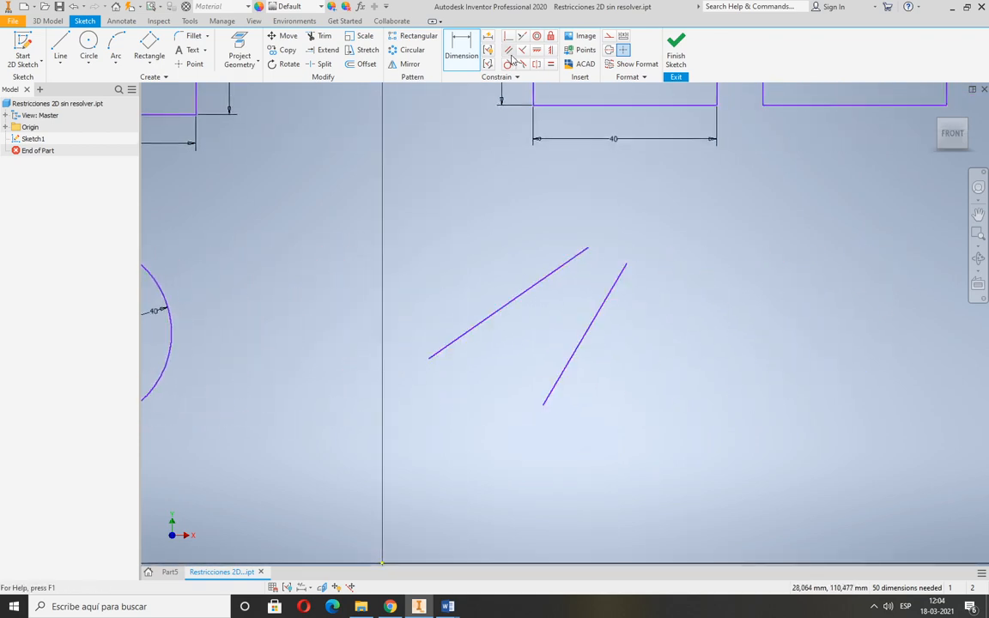
left_click(567, 268)
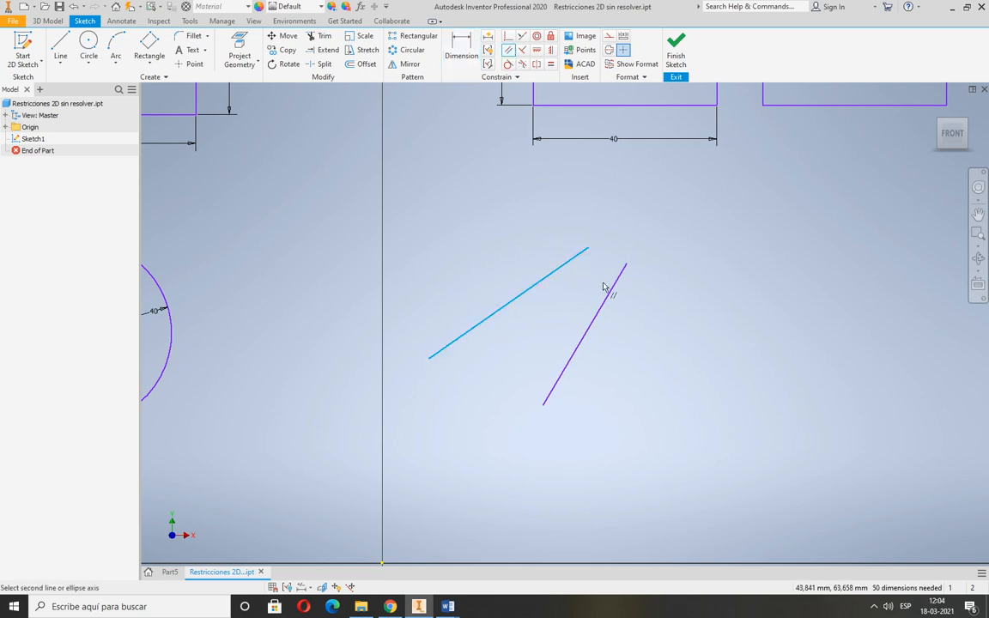
left_click(614, 289)
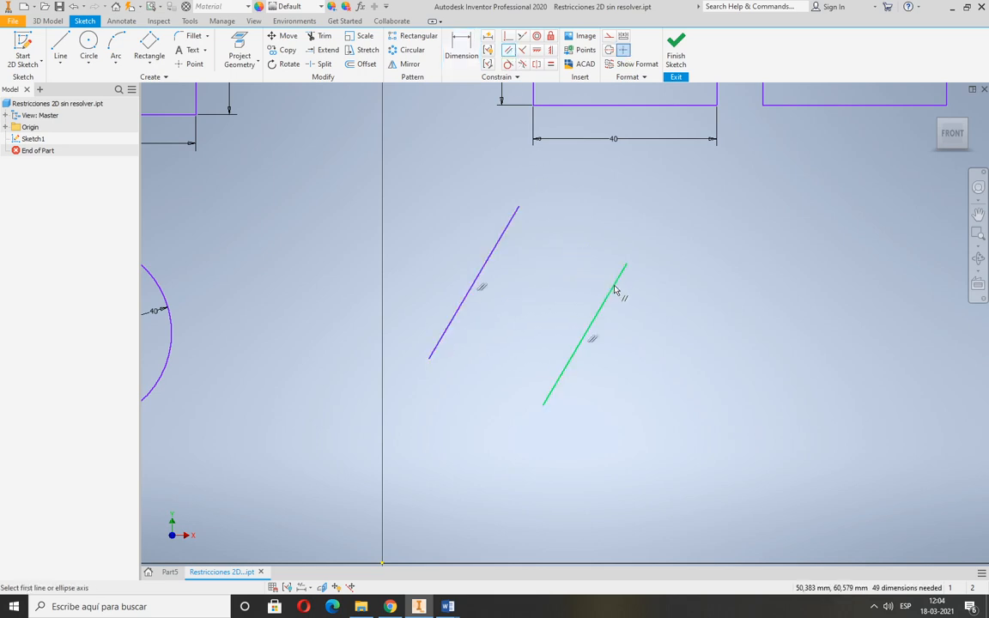
- Dimension the separation between the two parallel slanted lines as 10 mm
left_click(461, 47)
left_click(503, 232)
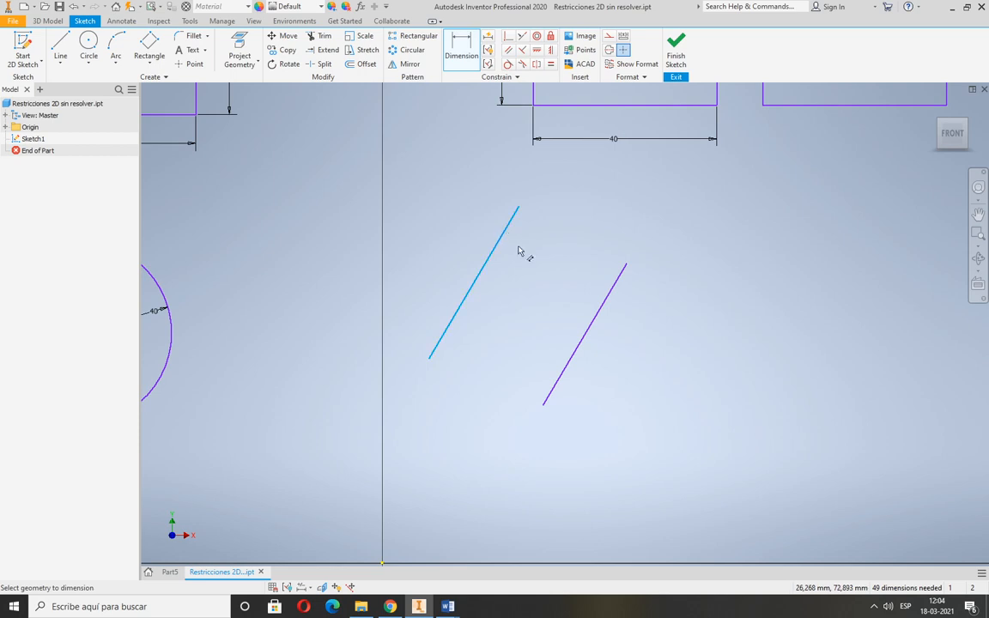
left_click(604, 302)
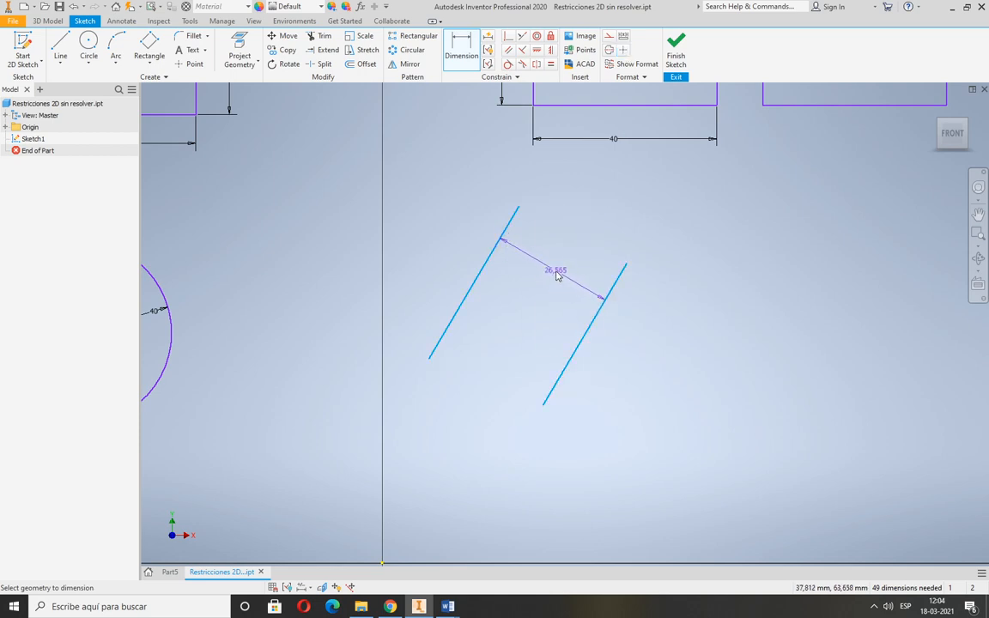
left_click(565, 271)
type("10")
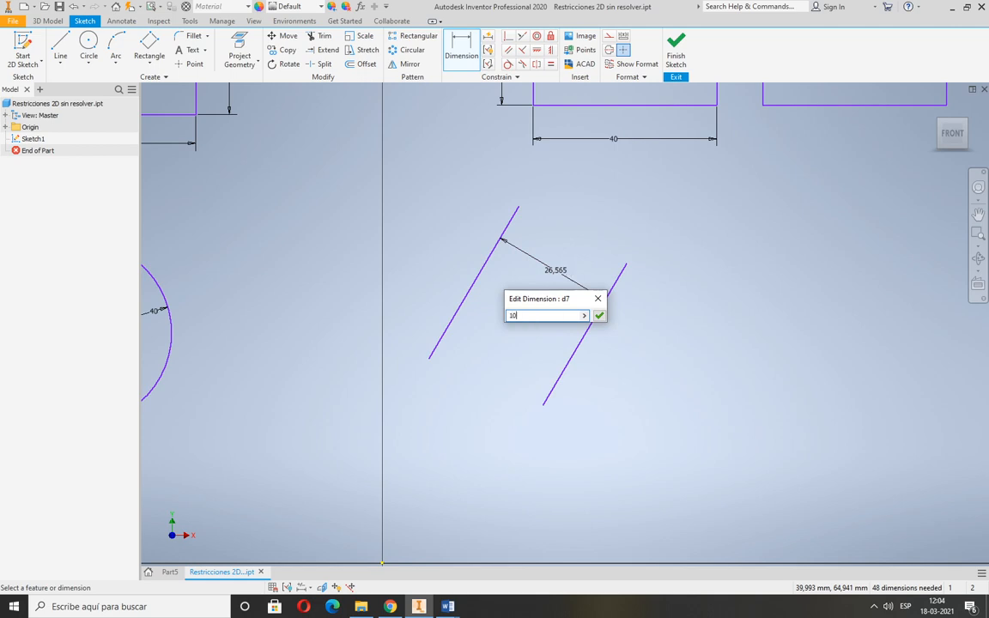
key("Return")
- Square the irregular quadrilateral with a vertical constraint on its slanted left edge and a horizontal constraint on its top edge
scroll(565, 271, "up", 5)
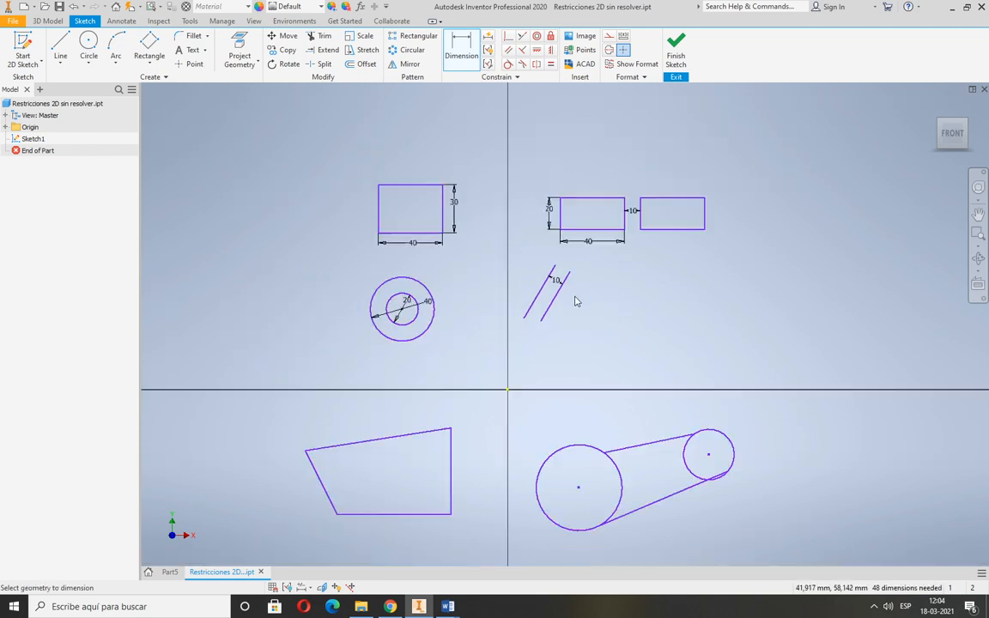
middle_click_drag(491, 379, 509, 242)
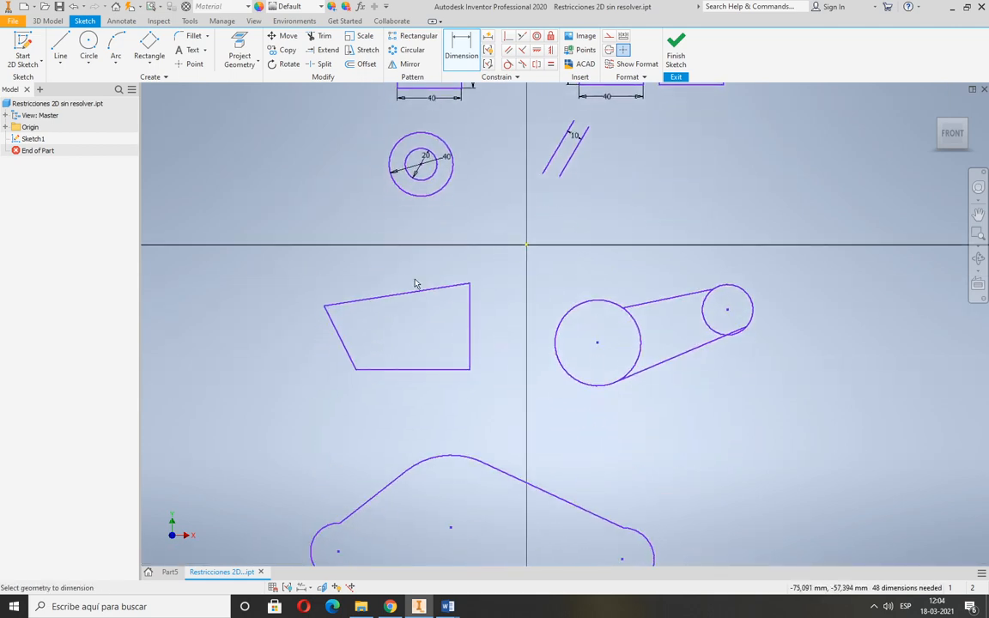
mouse_move(414, 281)
middle_mouse_down()
mouse_move(415, 505)
mouse_move(421, 466)
middle_mouse_up()
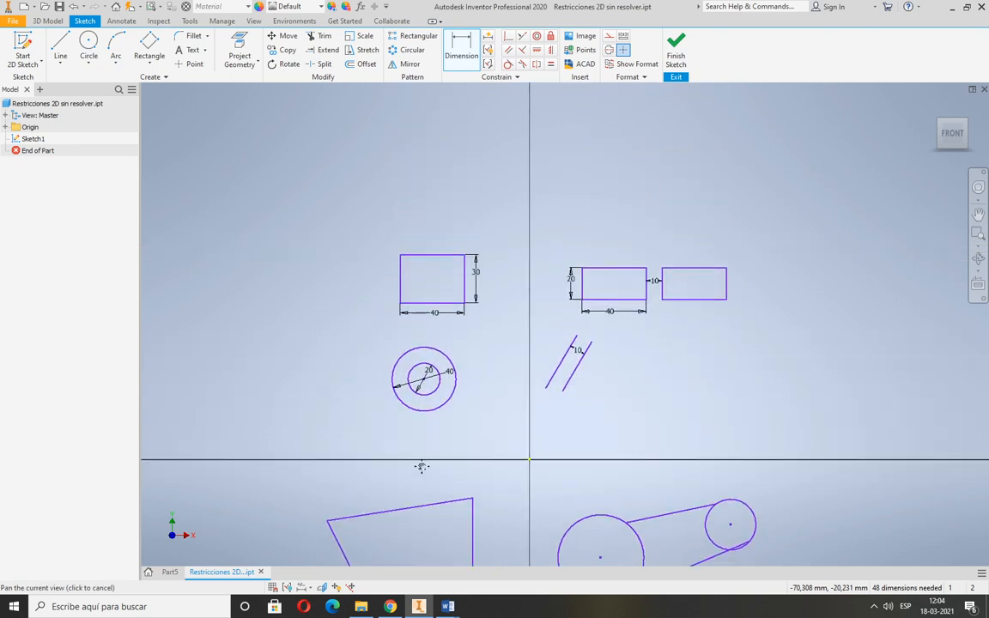
middle_click_drag(479, 449, 477, 286)
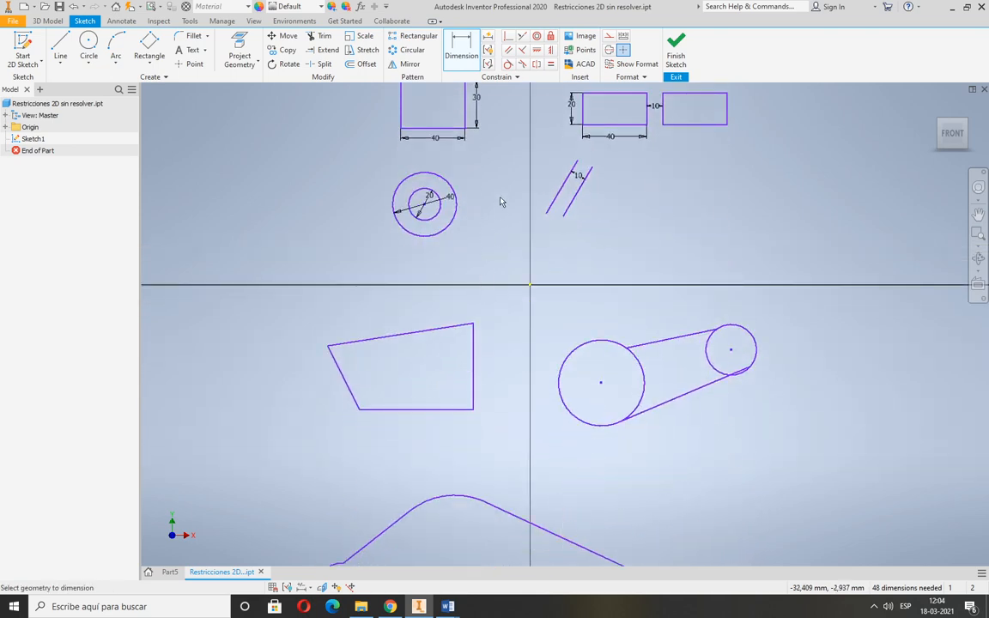
left_click(551, 52)
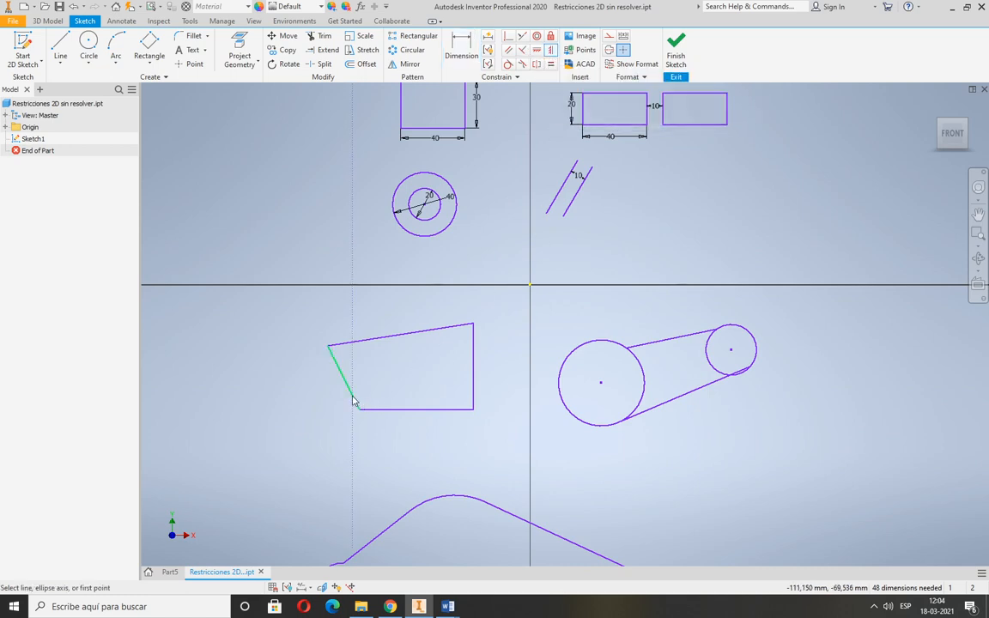
left_click(333, 359)
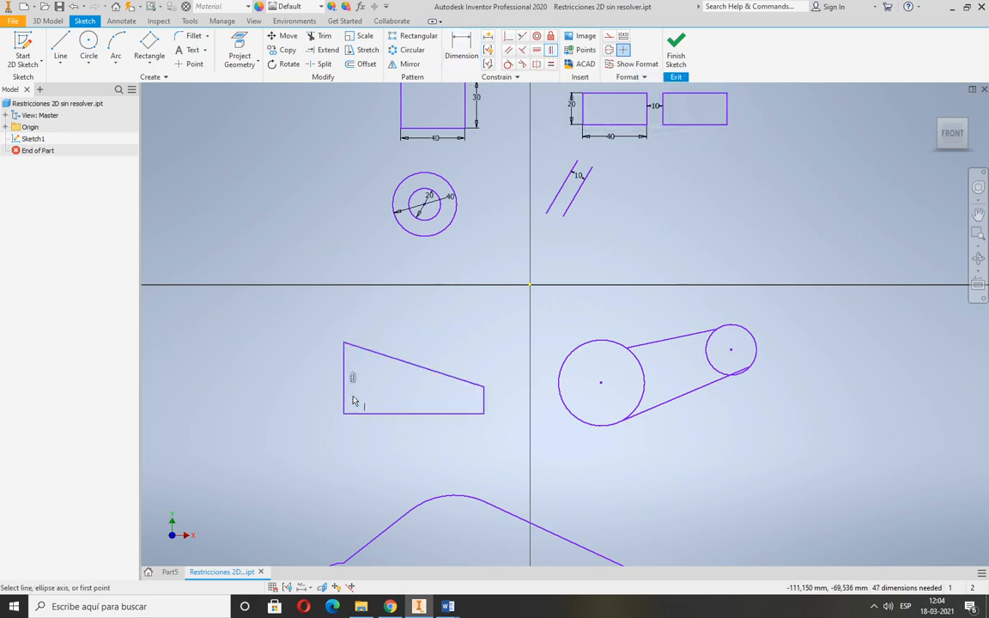
left_click(538, 52)
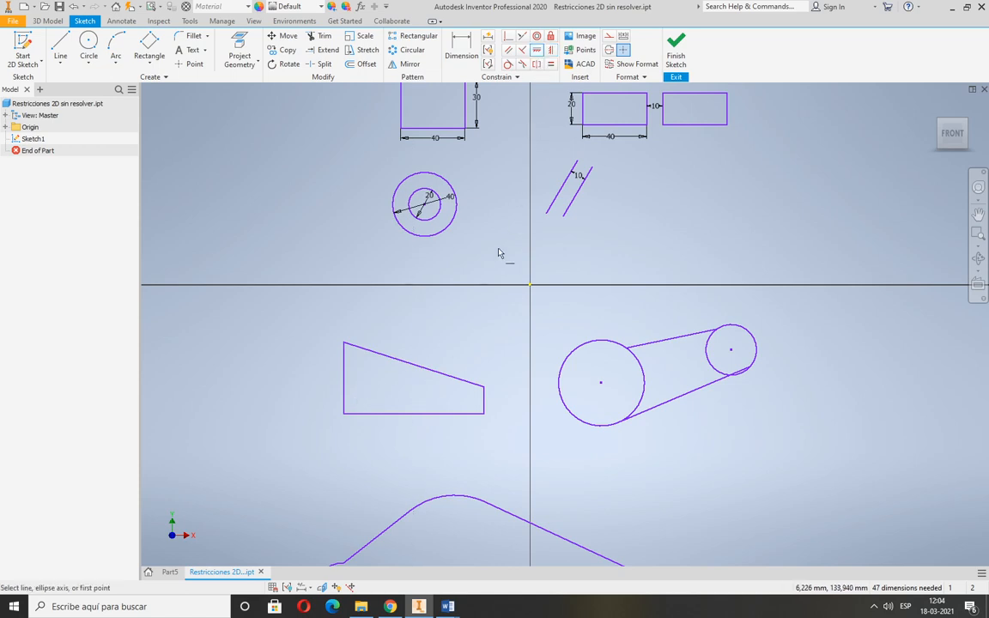
left_click(449, 380)
- Check the fifth exercise's sizes in Word and dimension the squared quadrilateral's width in Inventor as 70 mm
key("alt+Tab")
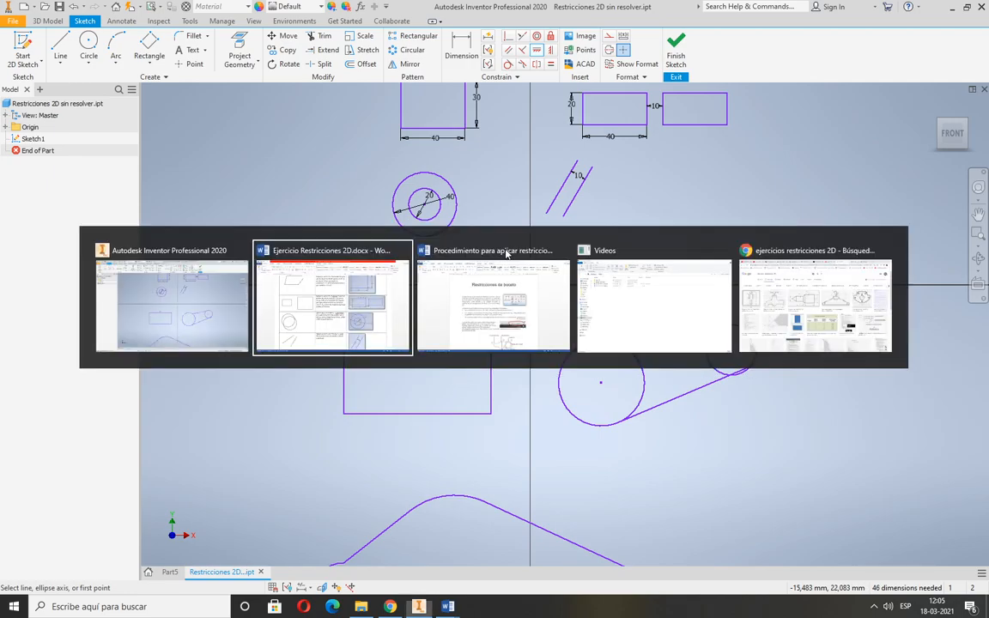
scroll(664, 333, "down", 8)
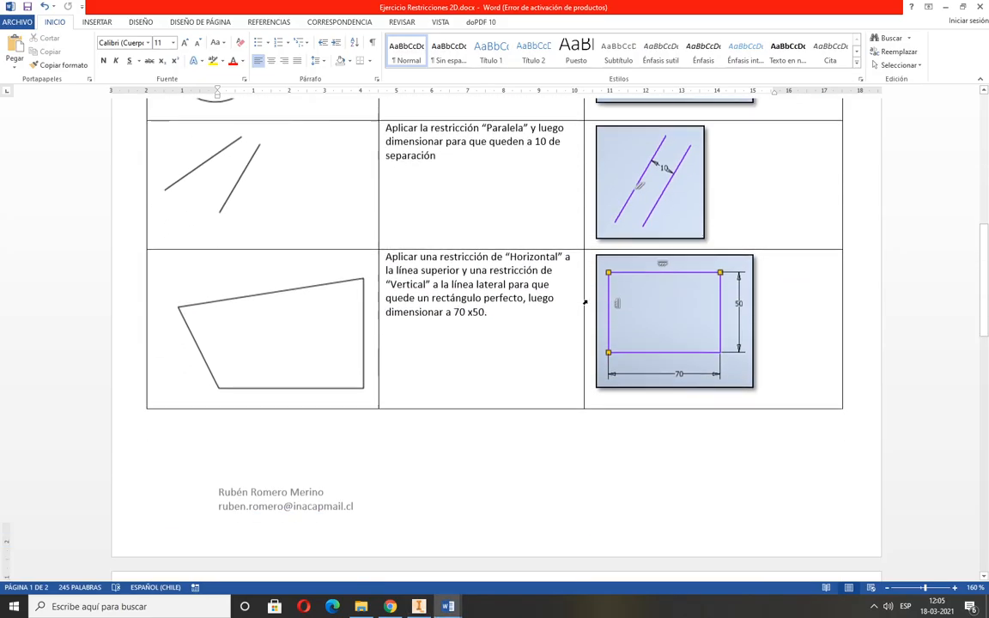
key("alt+Tab")
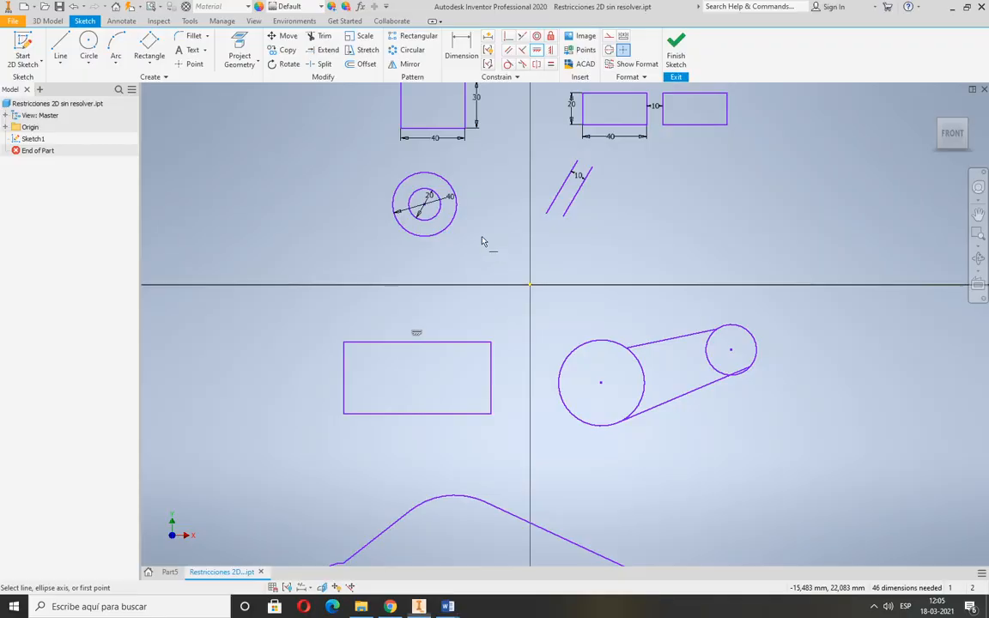
key("d")
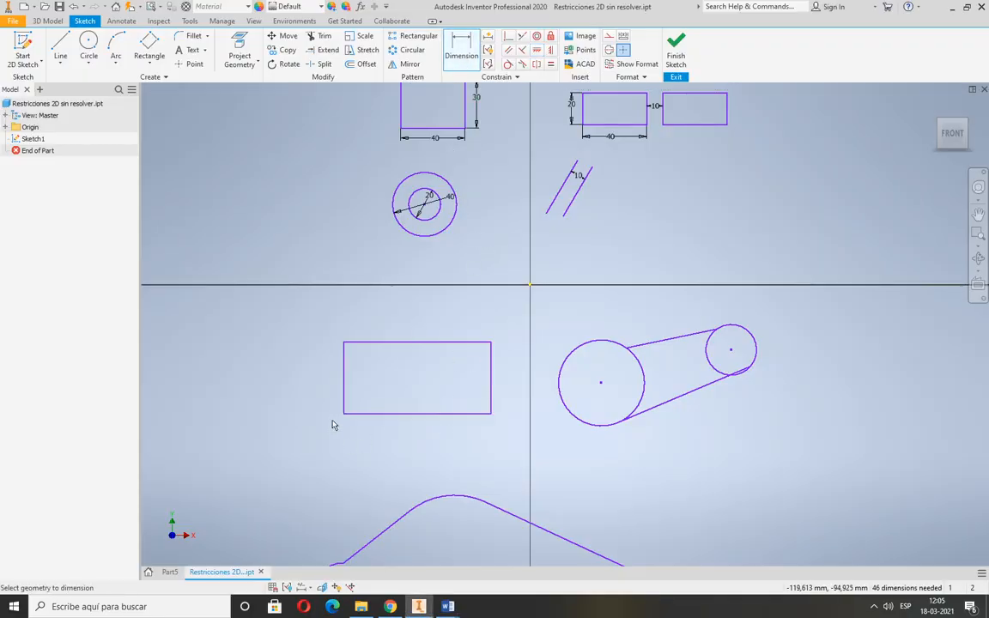
left_click(344, 401)
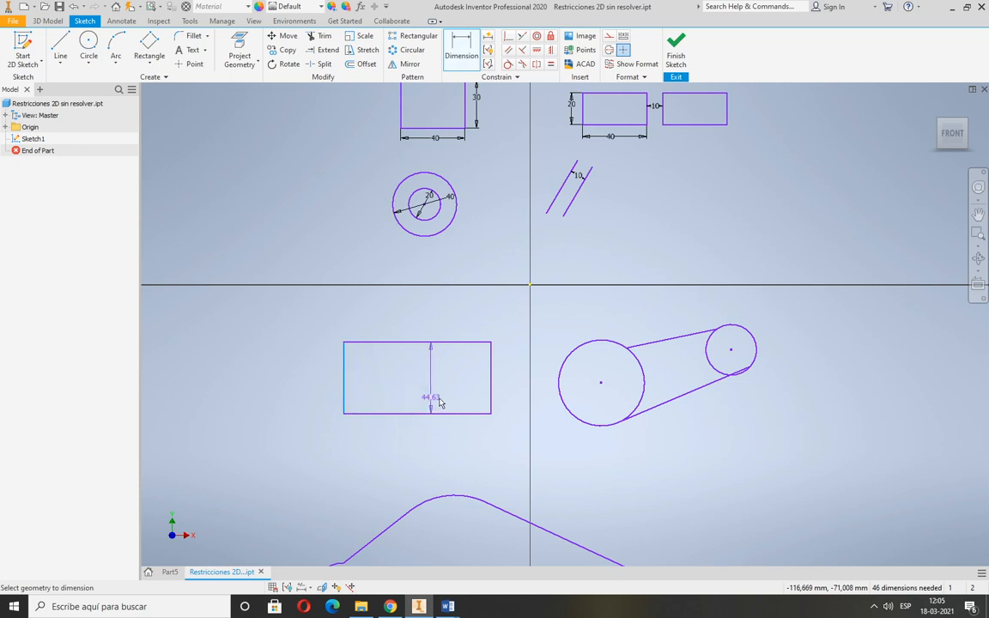
left_click(491, 402)
left_click(428, 439)
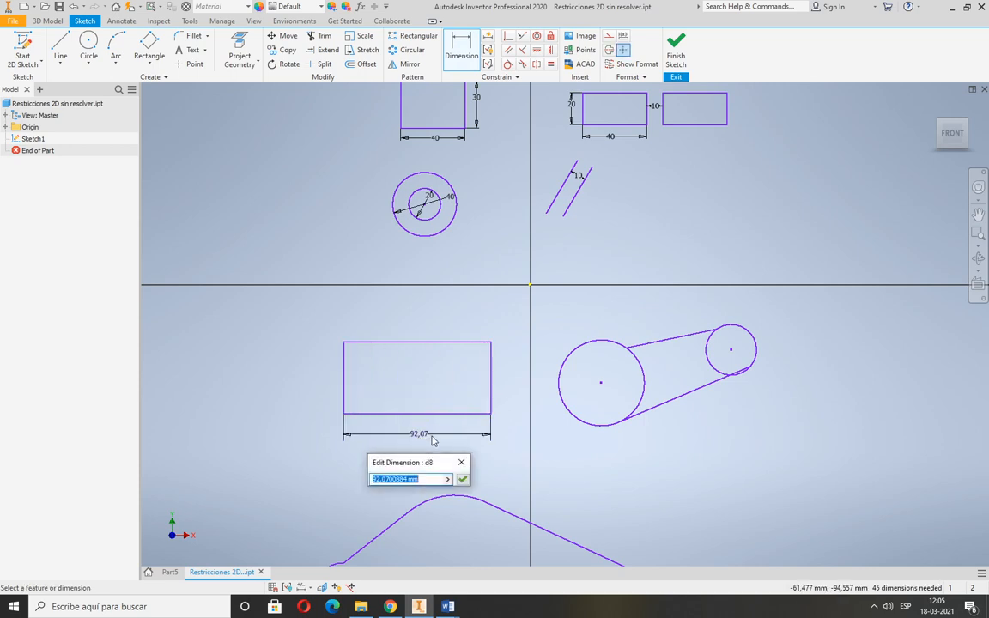
type("70")
key("Return")
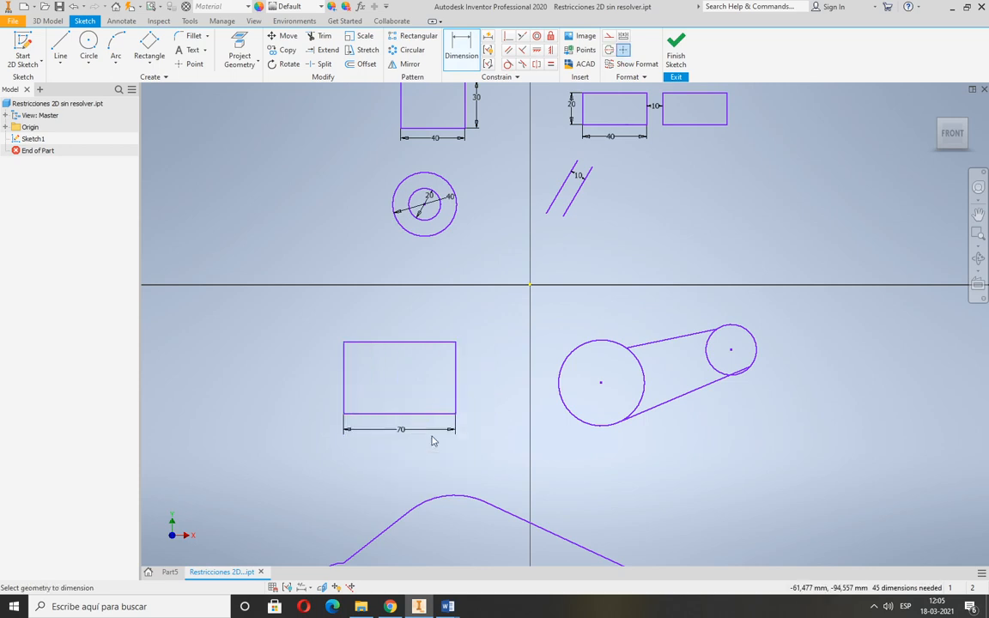
- Dimension the height of the 70 mm wide rectangle as 50 mm
left_click(346, 373)
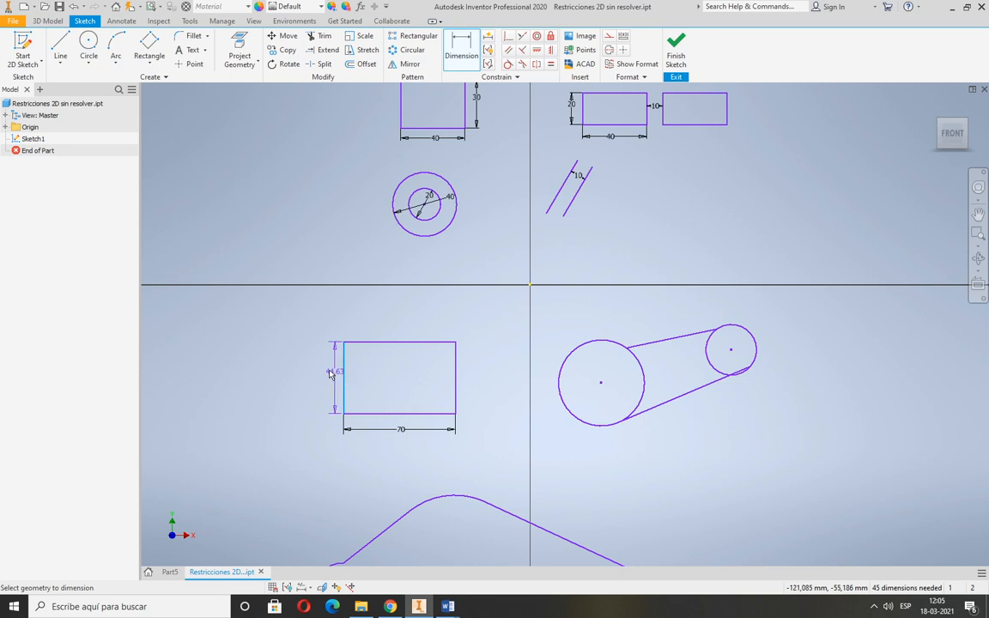
left_click(326, 387)
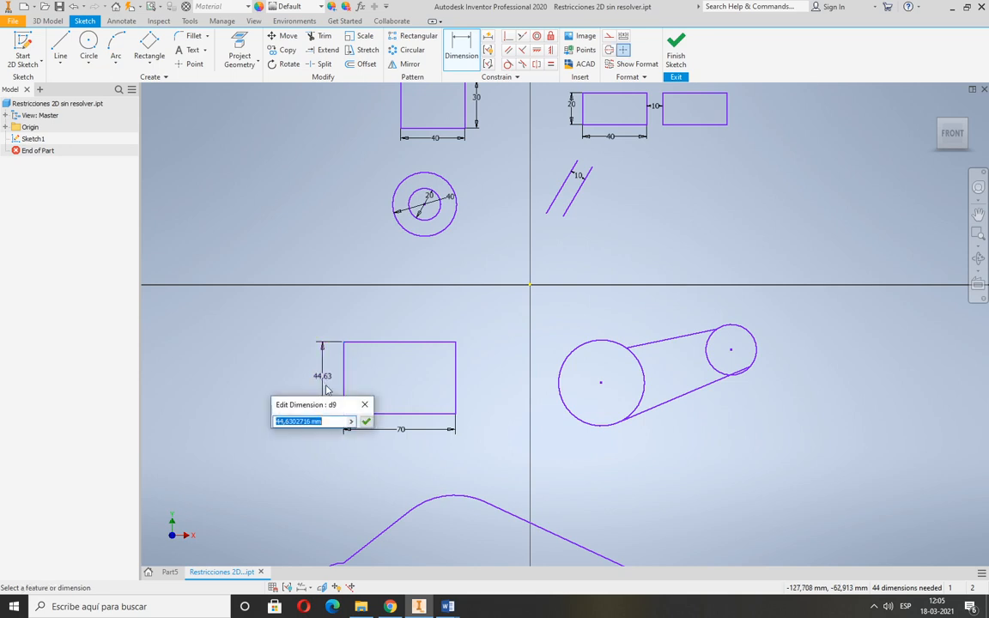
type("50")
key("Return")
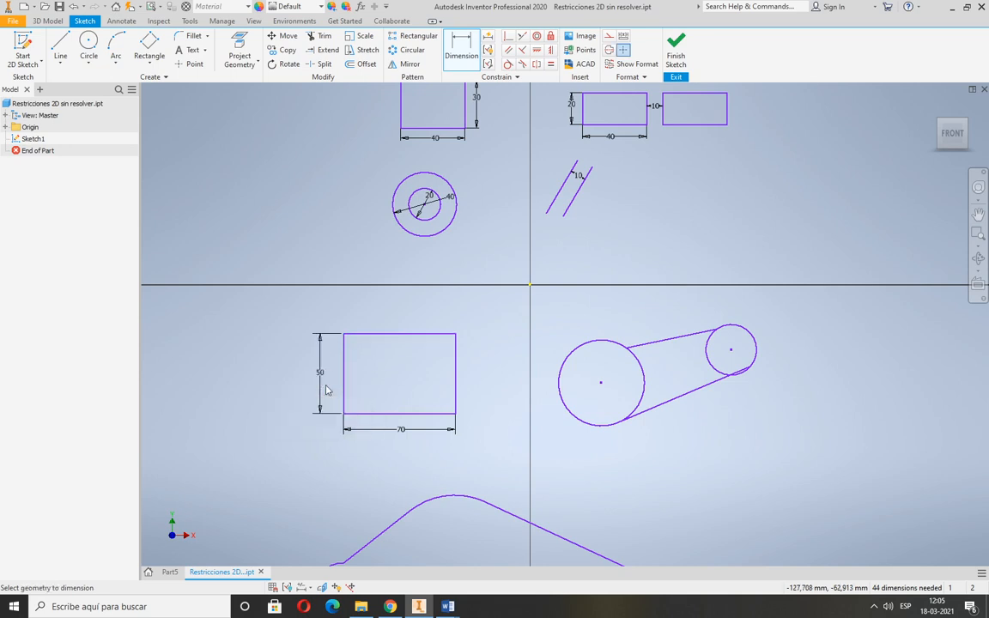
- Switch to Word, read the instructions for the exercise with two circles joined by lines, and return to Inventor
key("alt+Tab")
key("alt+Tab")
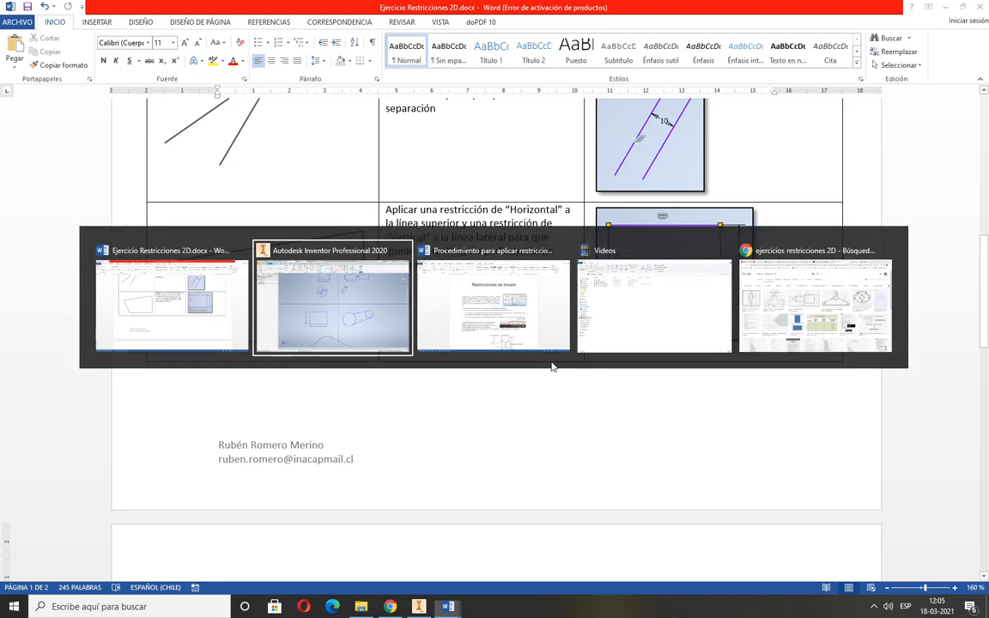
scroll(546, 360, "up", 3)
scroll(557, 367, "down", 2)
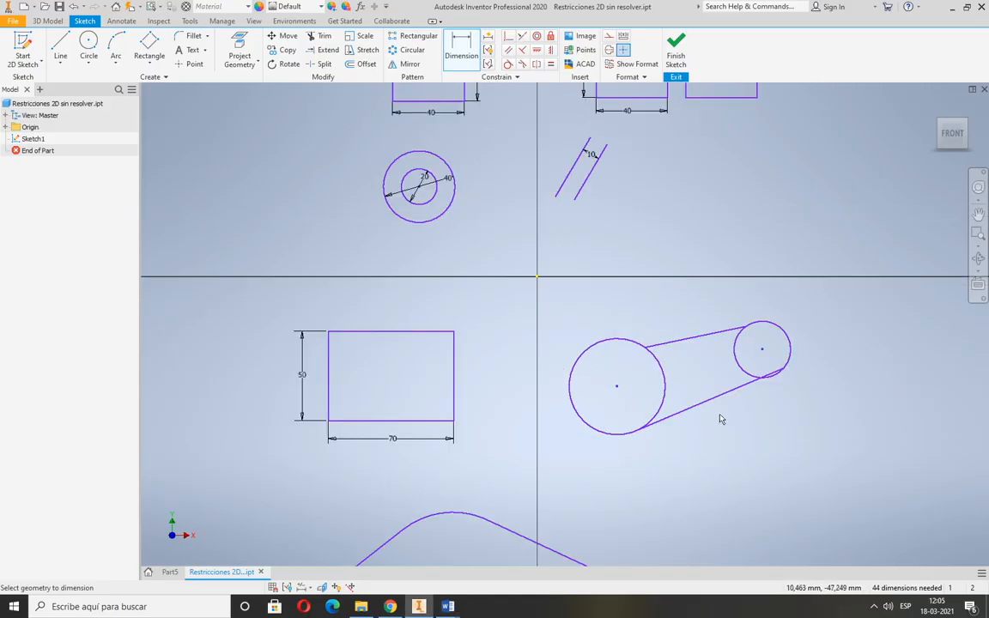
mouse_move(718, 417)
middle_mouse_down()
mouse_move(636, 378)
mouse_move(580, 329)
middle_mouse_up()
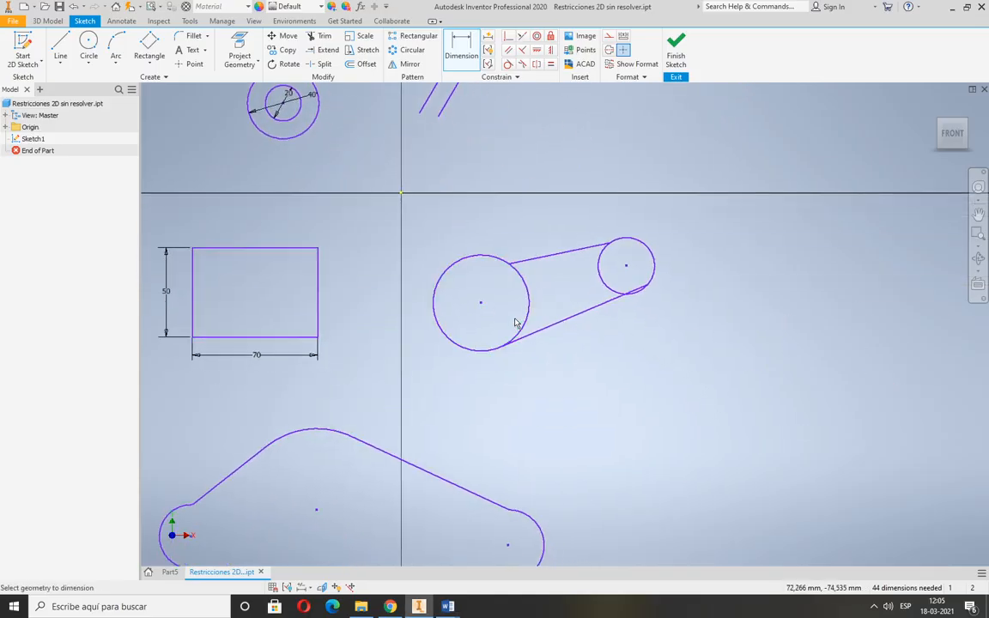
key("alt+Tab")
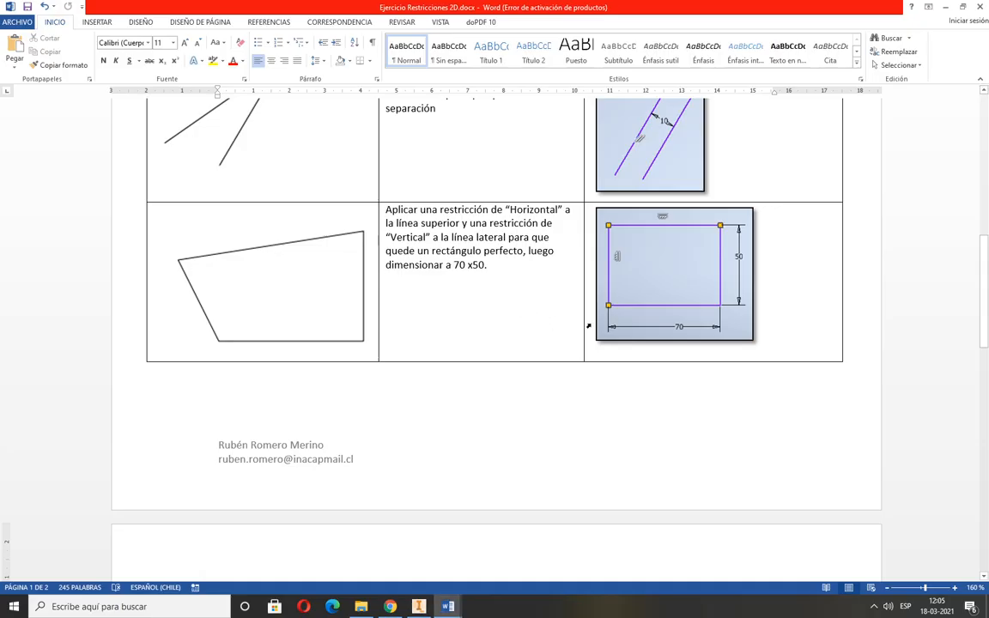
scroll(588, 323, "down", 10)
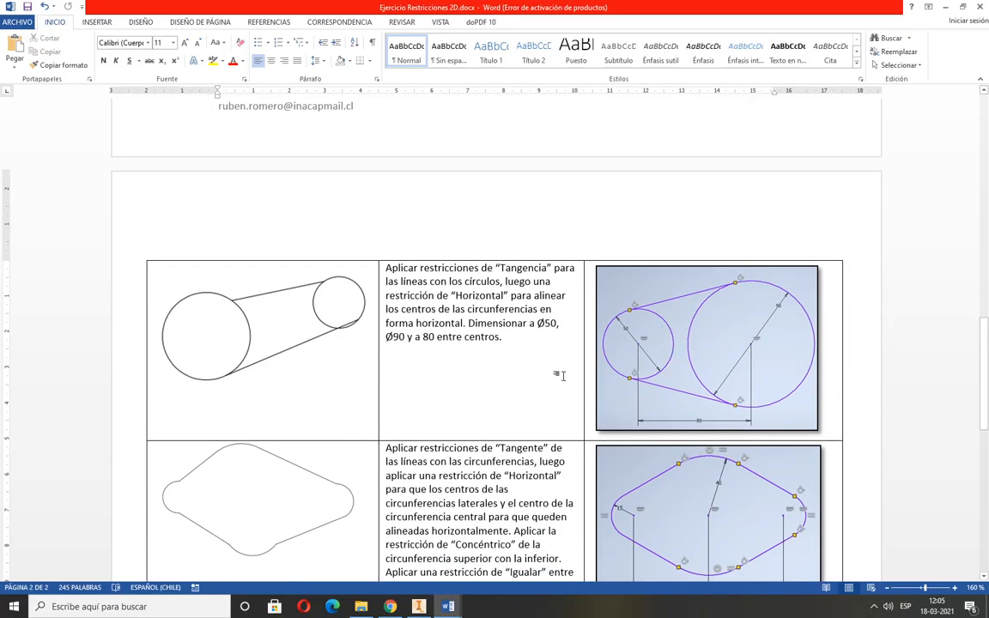
key("alt+Tab")
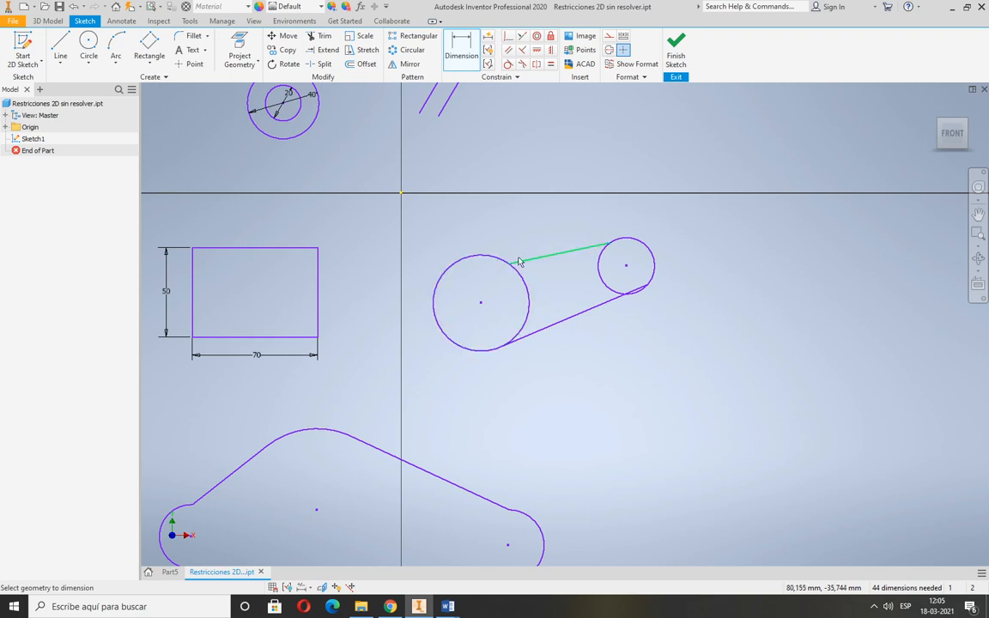
- Apply tangent constraints between the upper connecting line and both circles beside the 70 x 50 rectangle
left_click(508, 63)
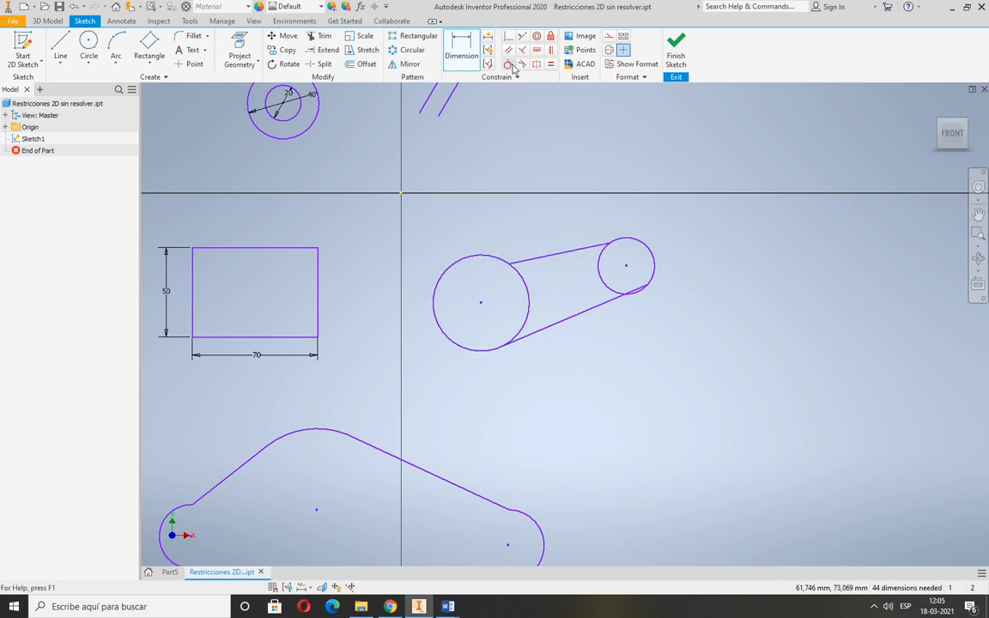
left_click(531, 261)
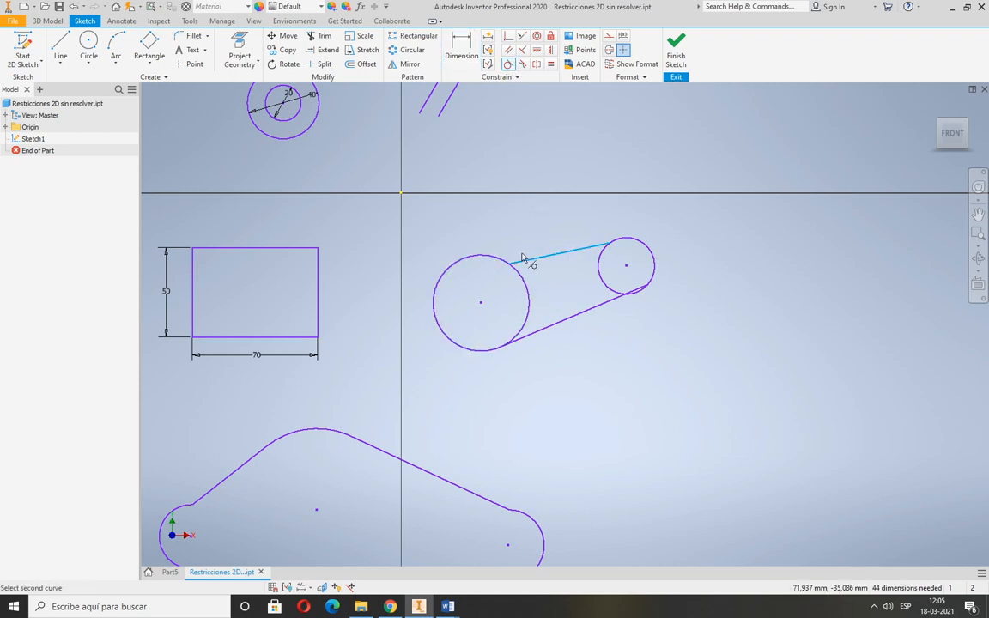
left_click(473, 261)
left_click(584, 251)
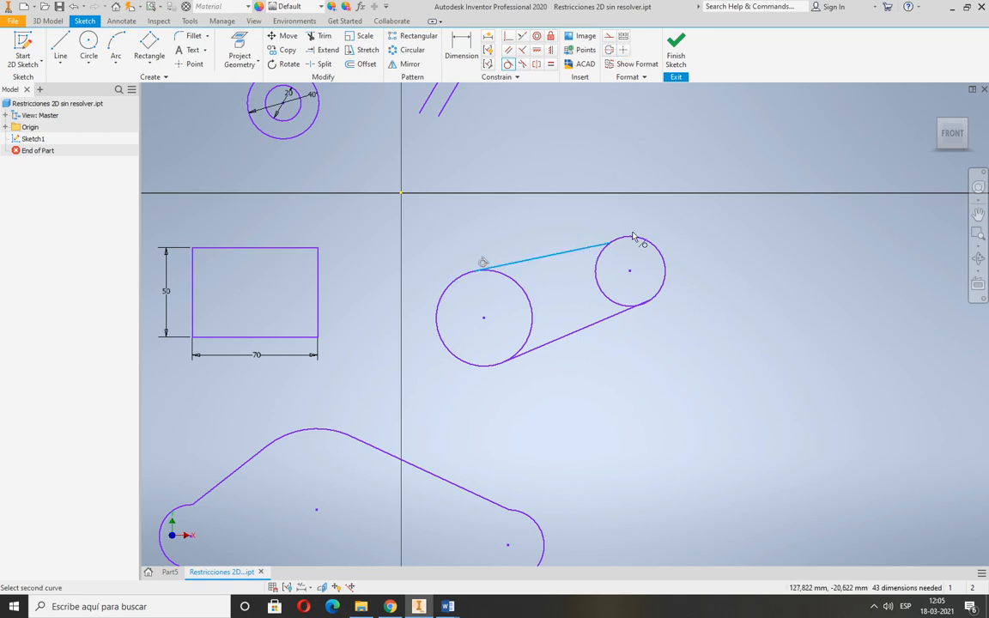
left_click(646, 238)
- Apply tangent constraints between the lower connecting line and both circles of the same shape
left_click(659, 294)
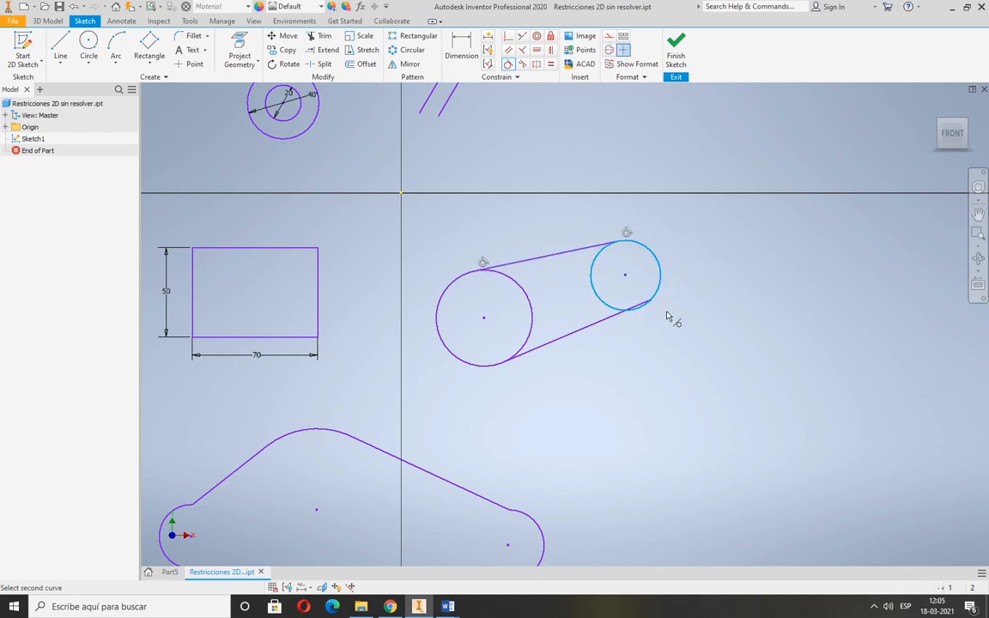
left_click(618, 326)
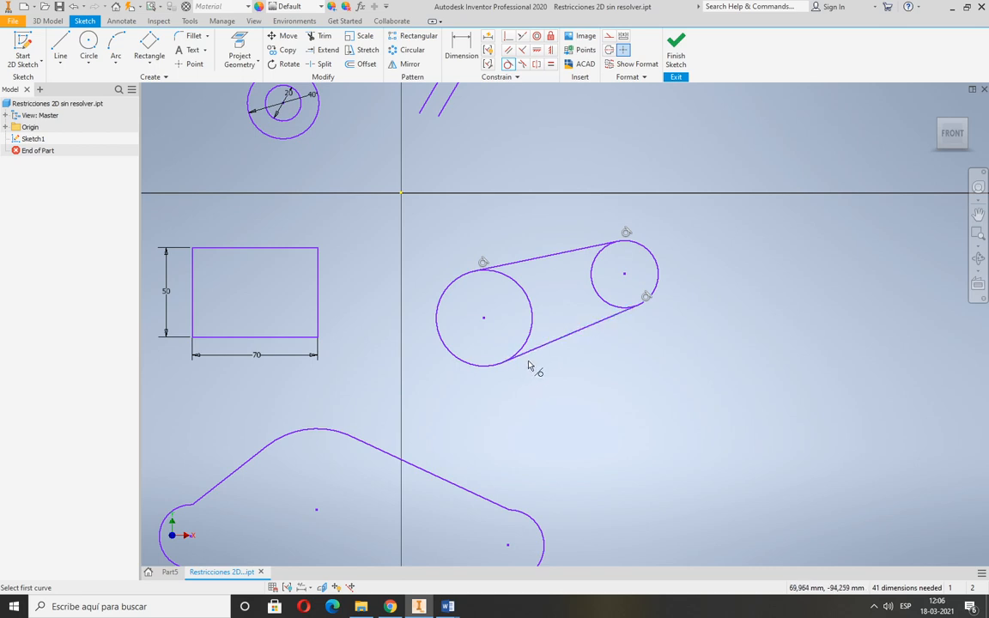
left_click(531, 359)
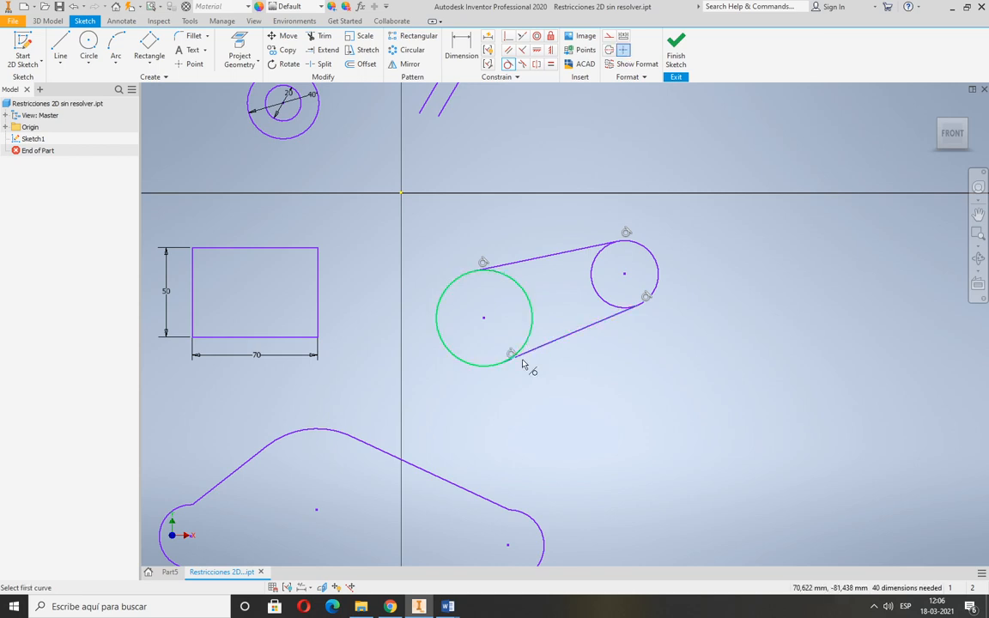
left_click(522, 361)
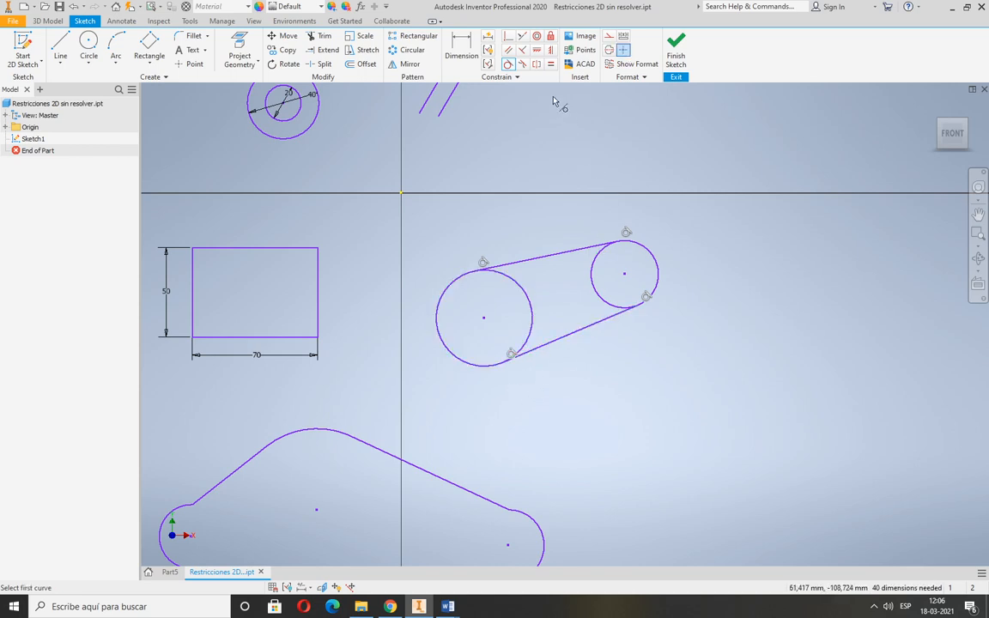
- Align the centre points of the two tangent-connected circles with a horizontal constraint
left_click(538, 51)
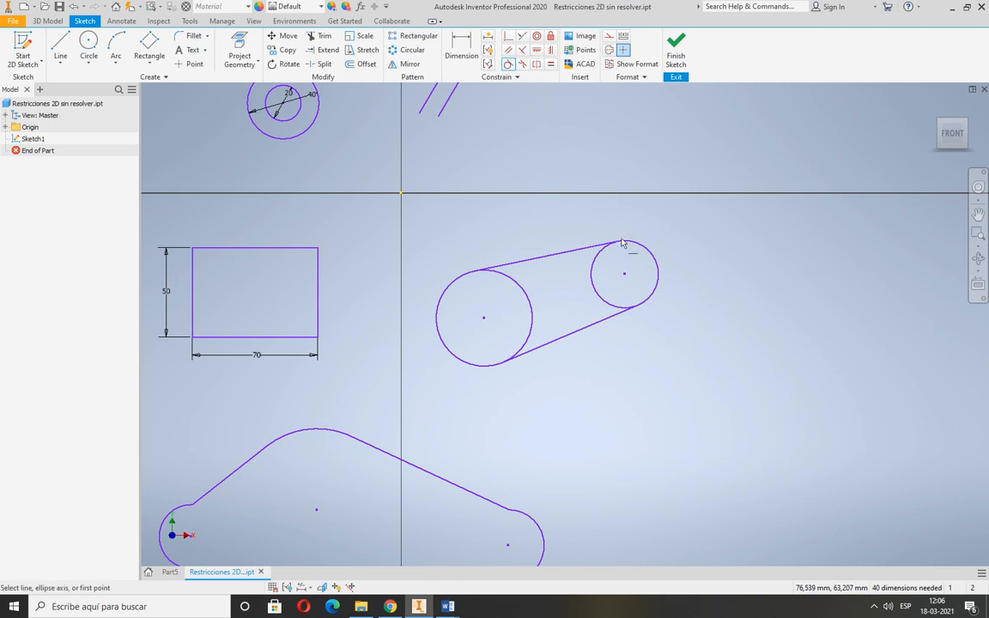
left_click(483, 319)
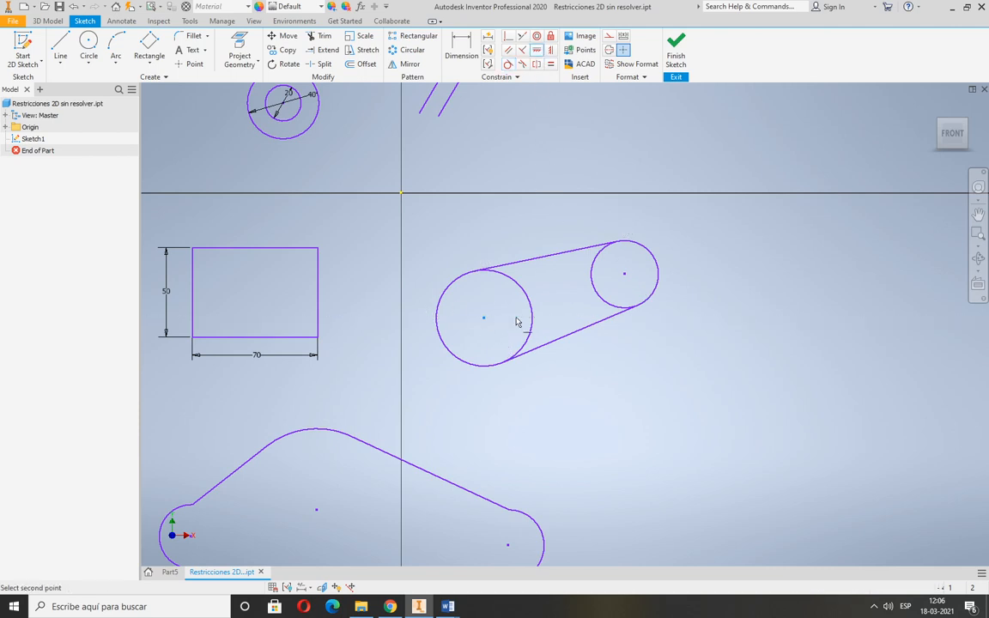
left_click(625, 275)
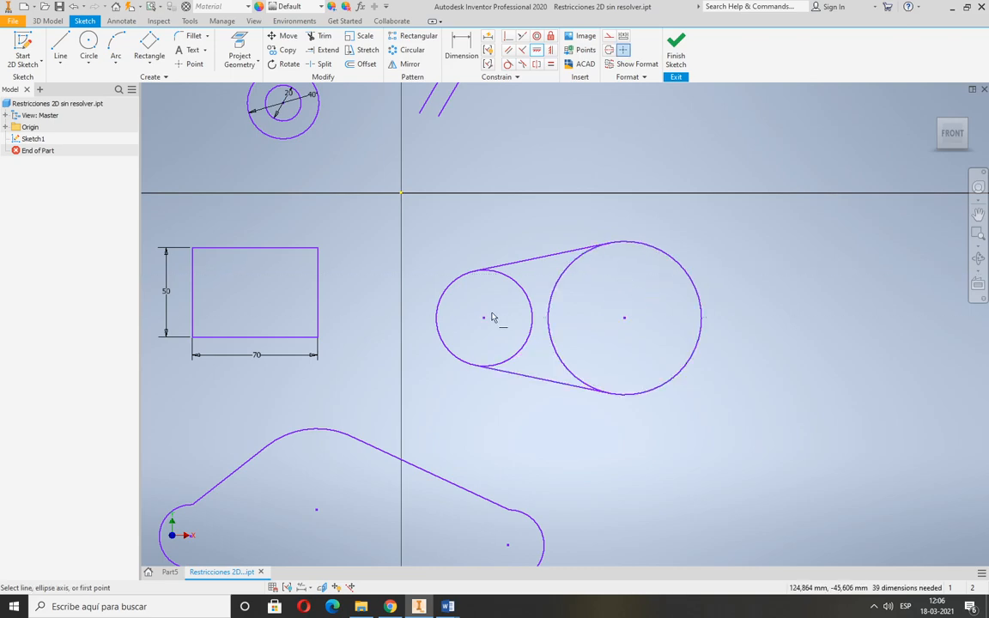